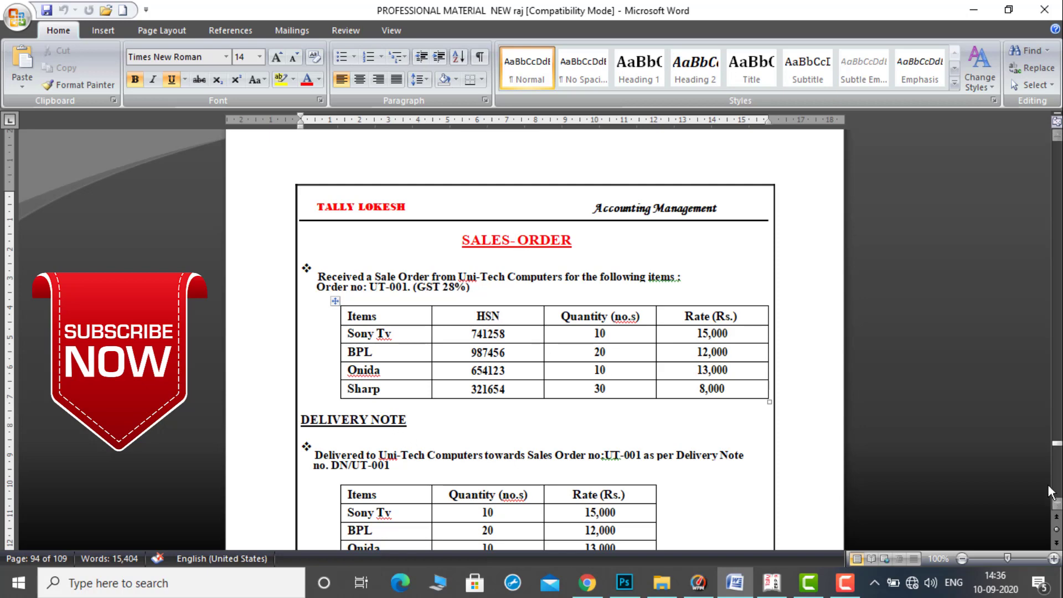
Review the Uni-Tech Computers sales order, delivery note, rejection in, sales invoice and credit note exercises in the document.
click(1057, 503)
click(1057, 504)
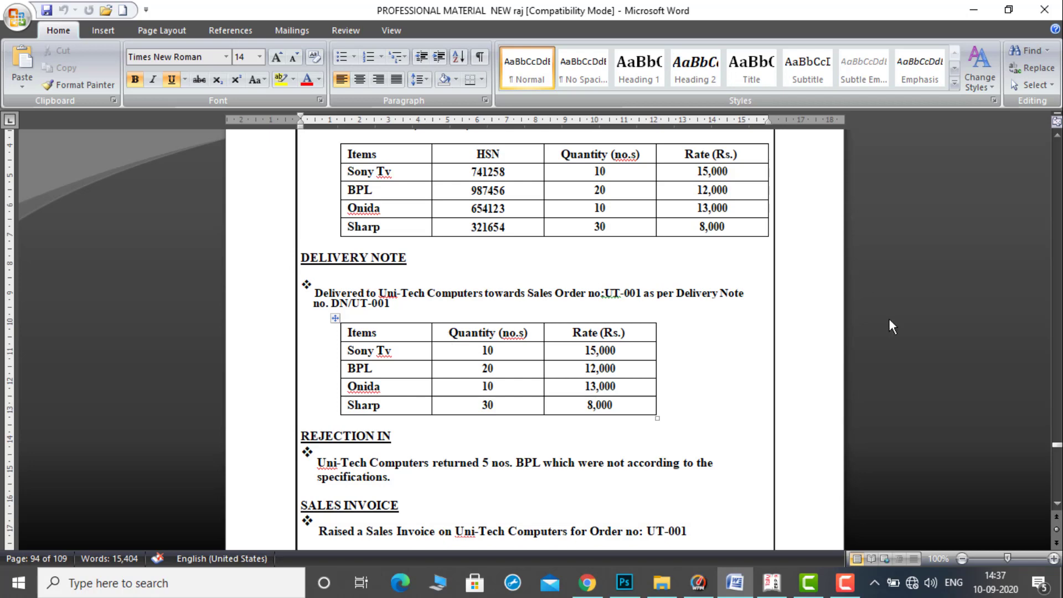
drag(1055, 507, 1057, 507)
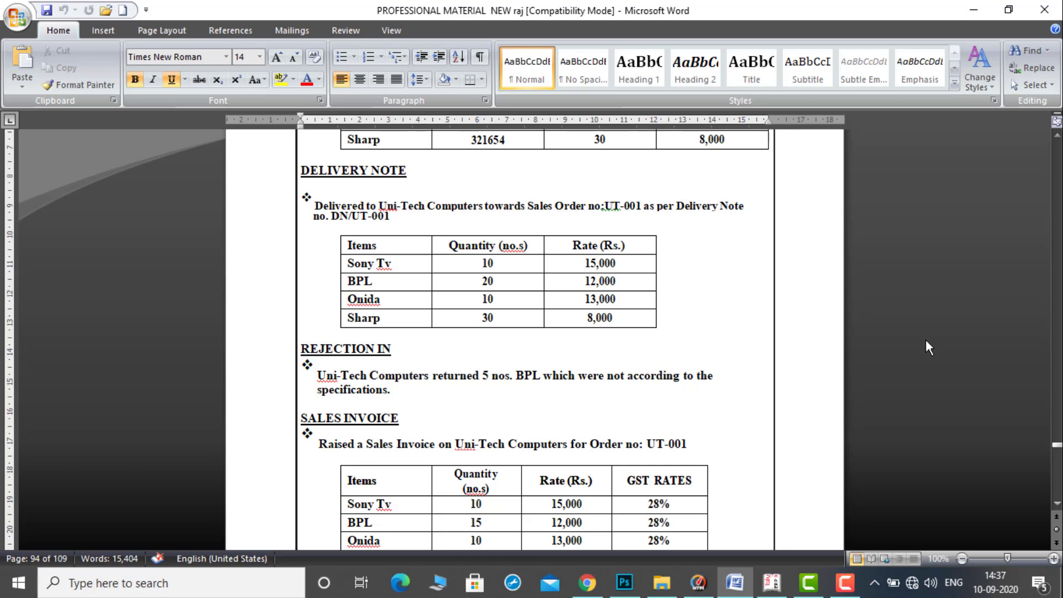
click(1057, 504)
scroll(1057, 505, down, 3)
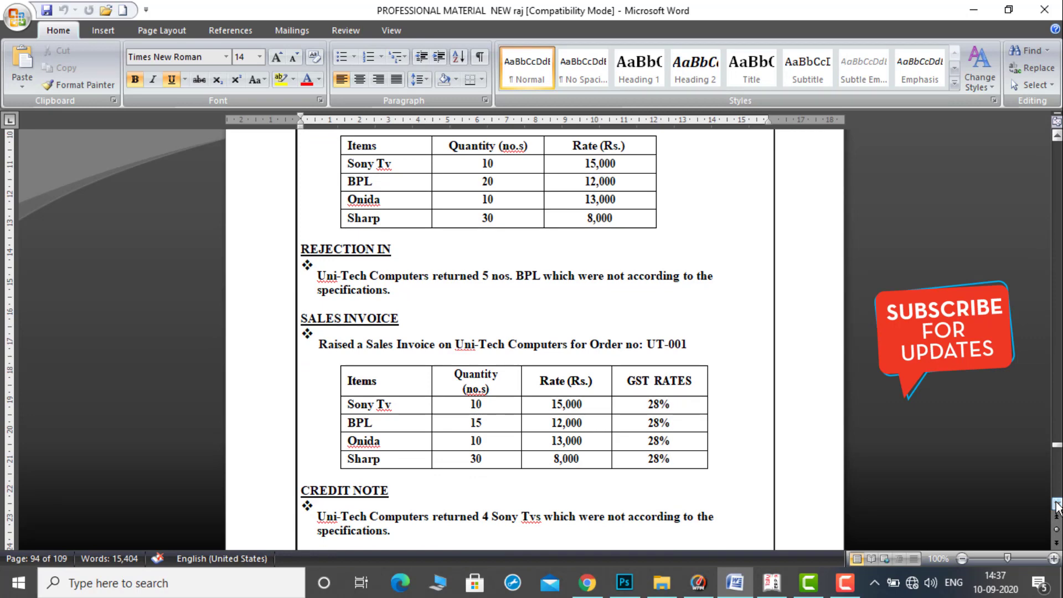
scroll(1056, 505, down, 3)
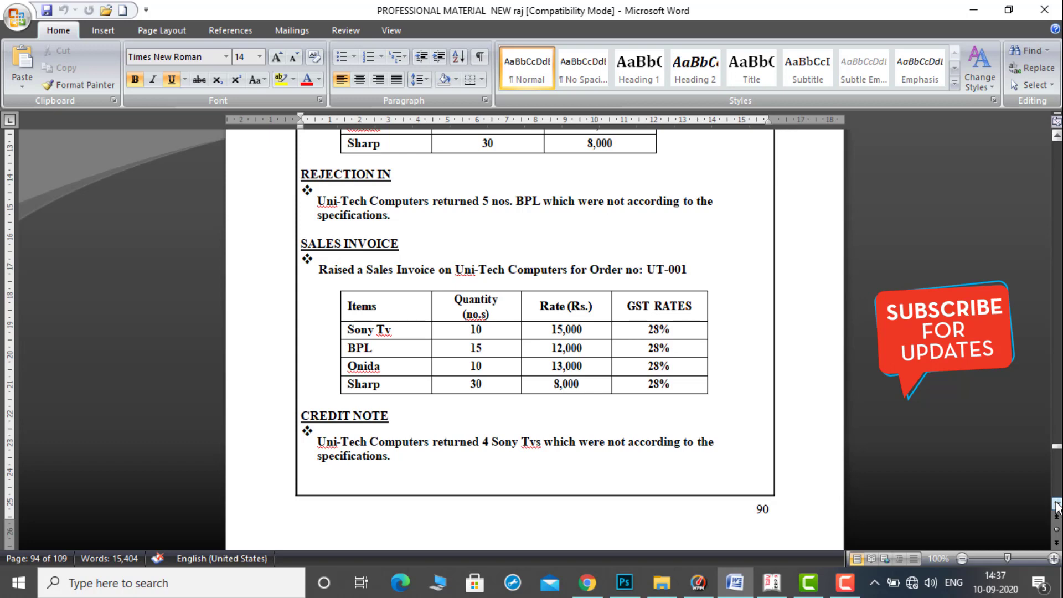
click(1058, 143)
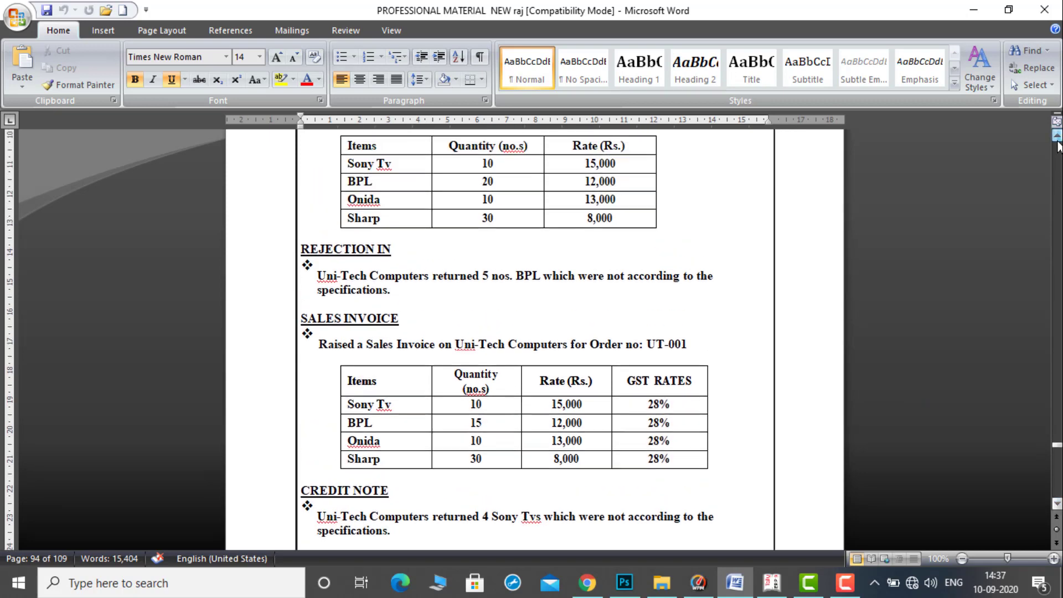
click(1057, 142)
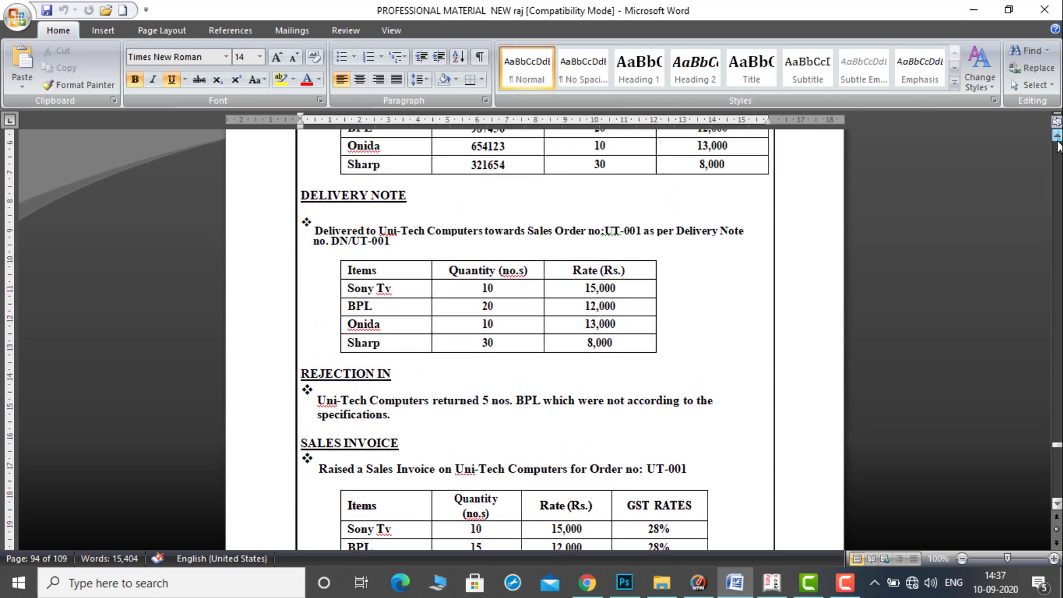
click(1057, 143)
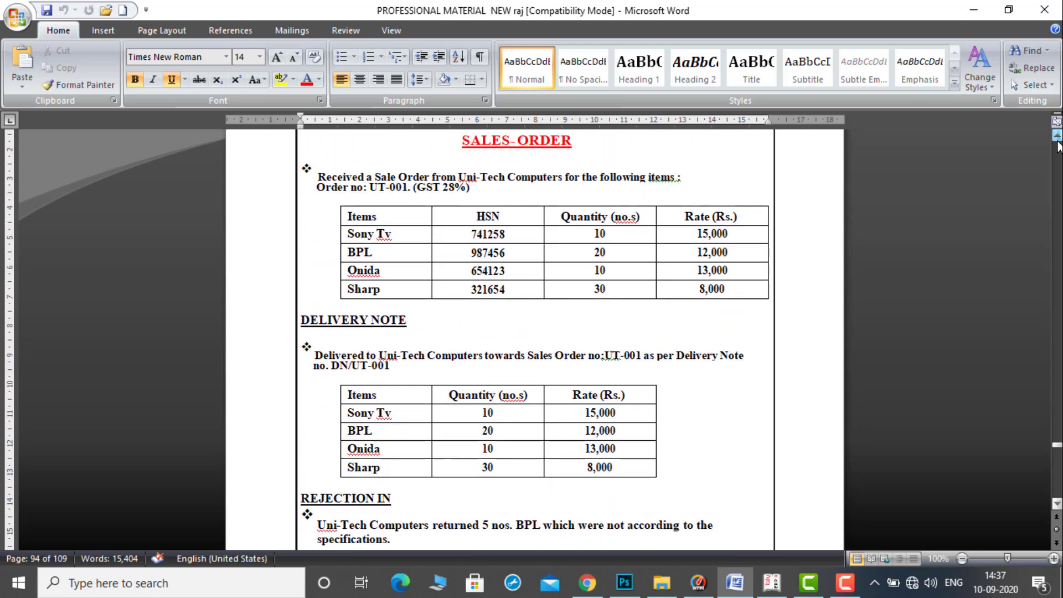
click(1058, 143)
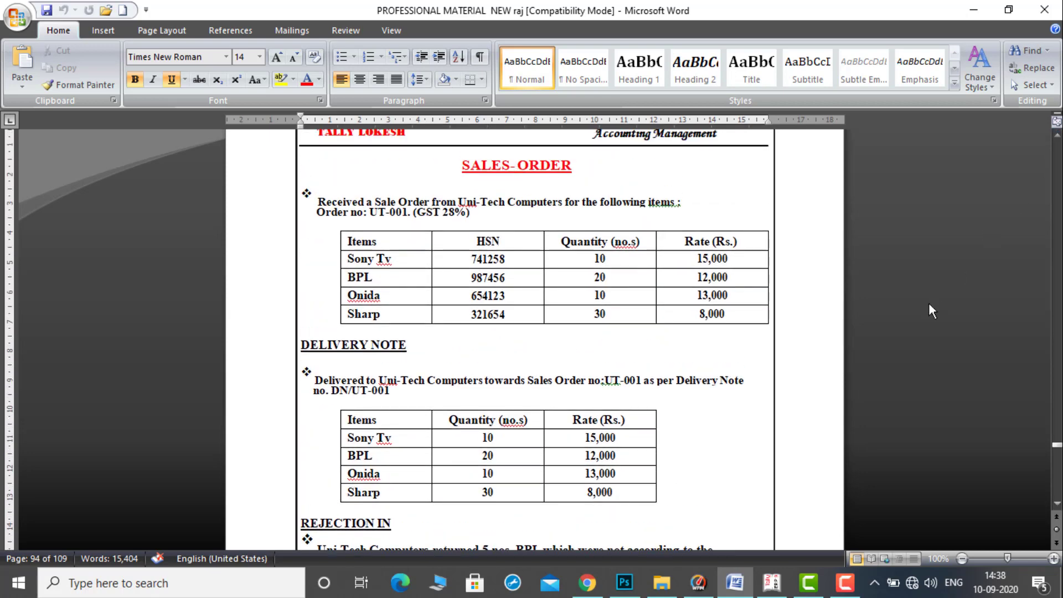
Switch to Tally.ERP 9 and create a company named SALES ORDER with the state set to Andhra Pradesh.
click(780, 586)
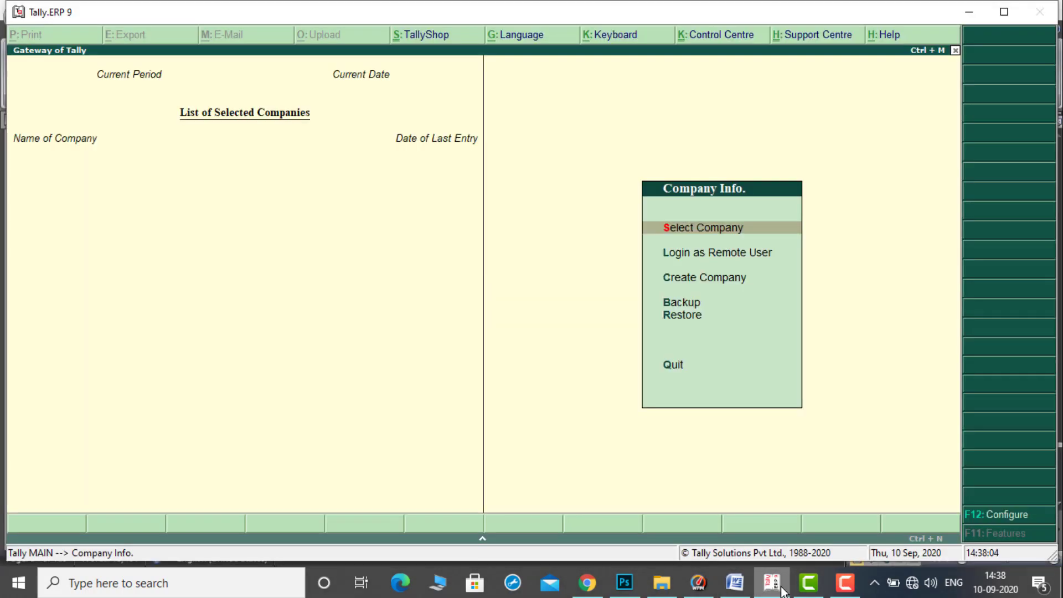
key(Down)
key(Down)
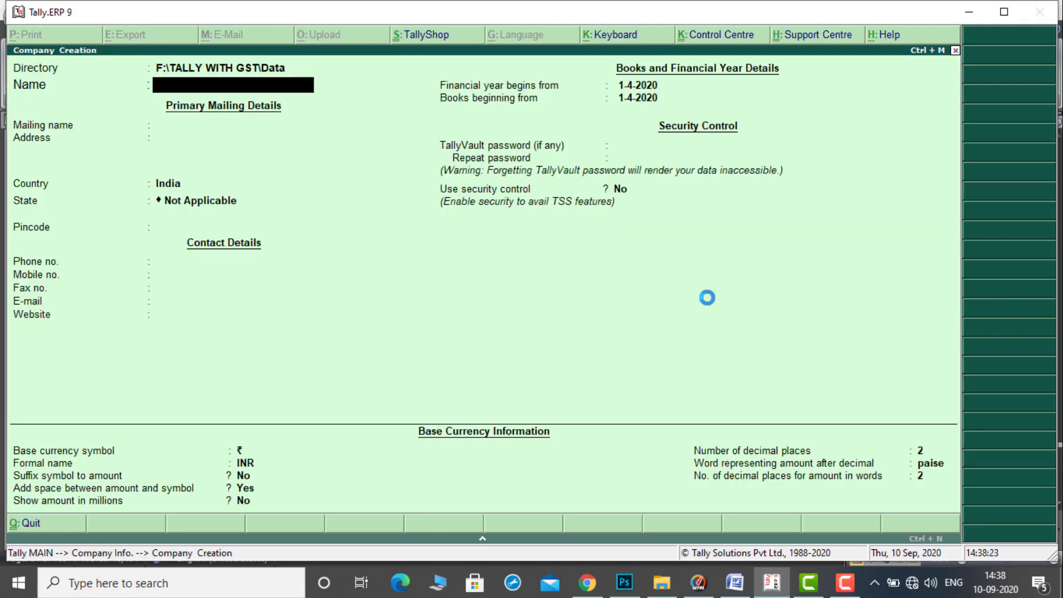
text(SALES ORDER)
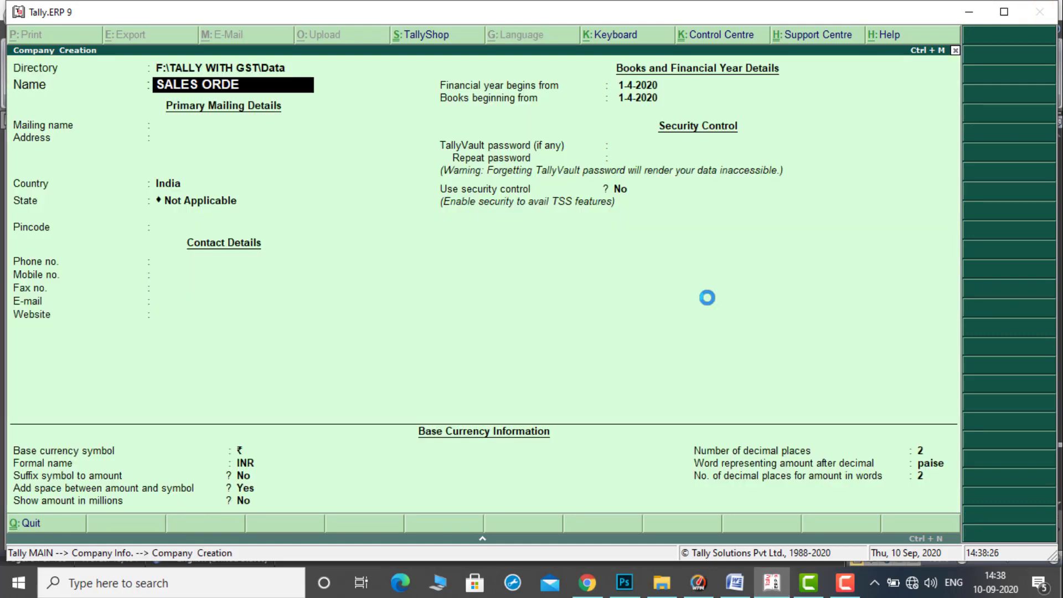
key(Return)
key(Return)
key(Return)
key(Return)
key(Down)
key(Down)
key(ctrl+a)
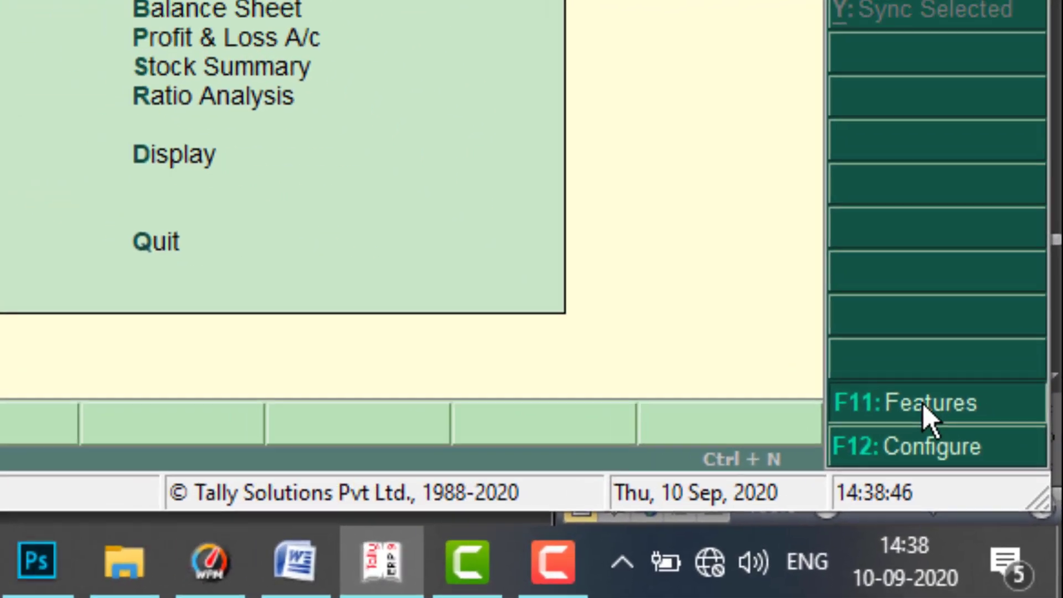
Disable cheque printing in the company's accounting features, keeping the other accounting options at their defaults.
click(908, 382)
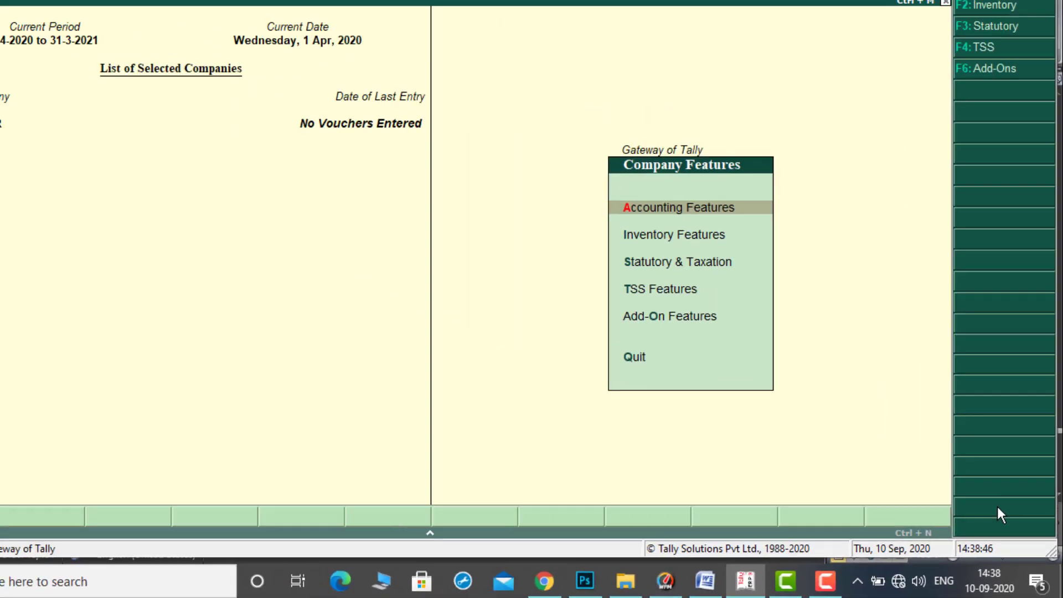
key(Return)
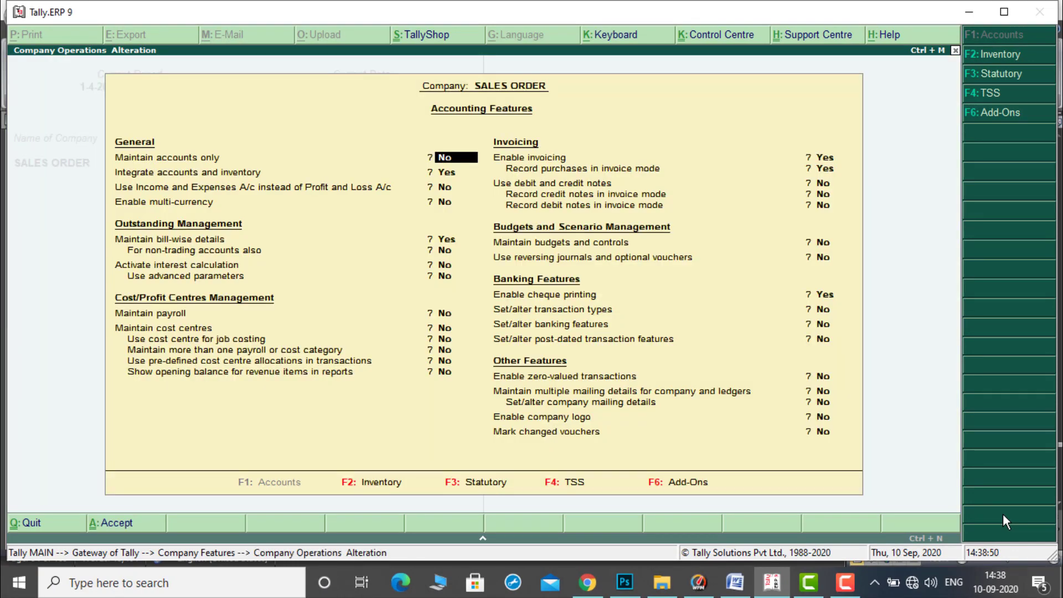
key(Return)
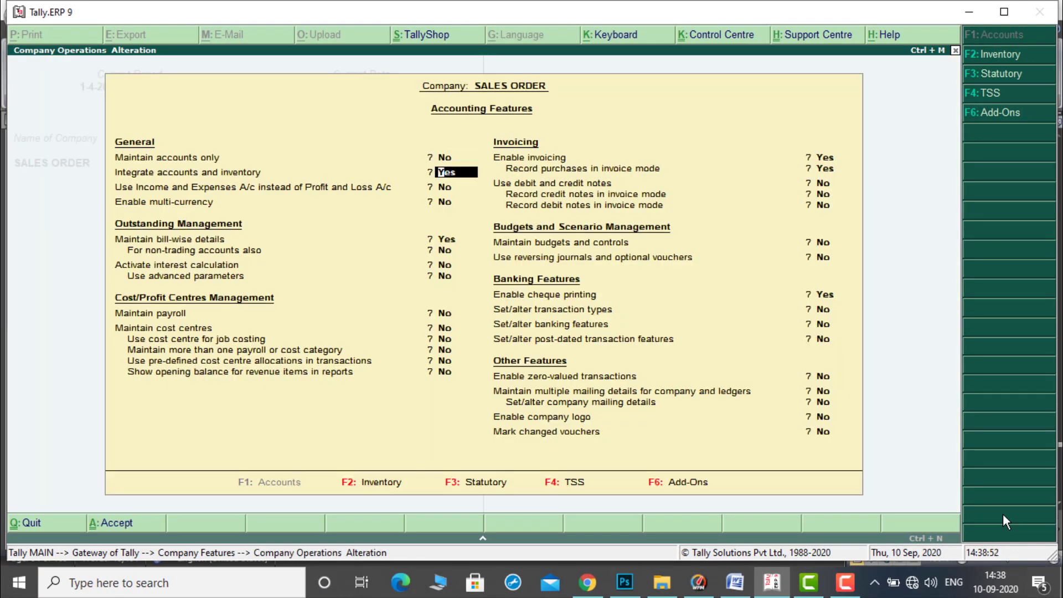
key(Return)
key(Return)
key(Return)
key(n)
key(Return)
key(Return)
key(Return)
key(Return)
key(Return)
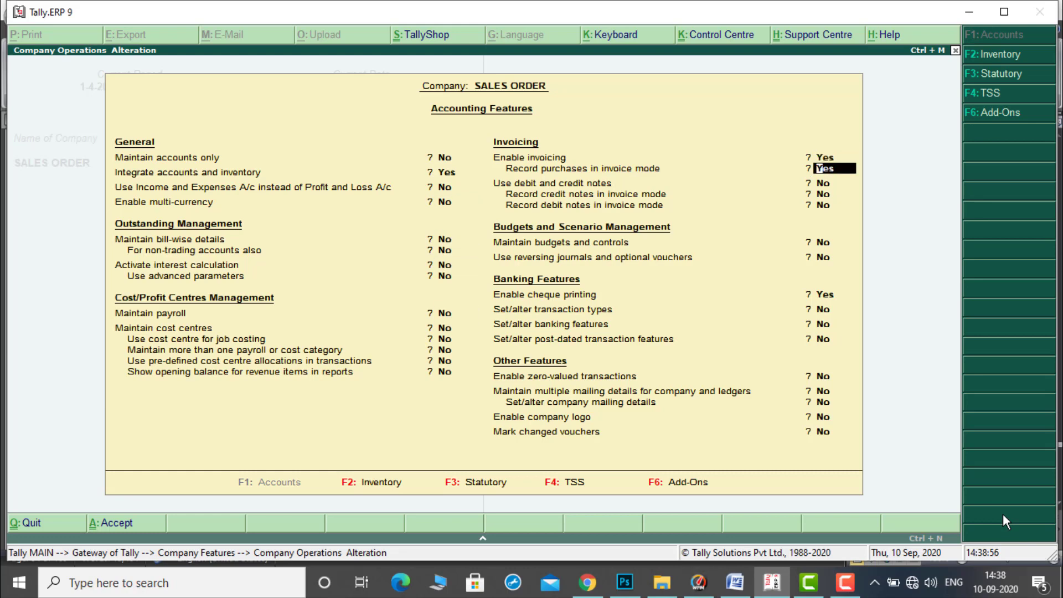
key(Return)
key(Return)
key(Return)
key(Return)
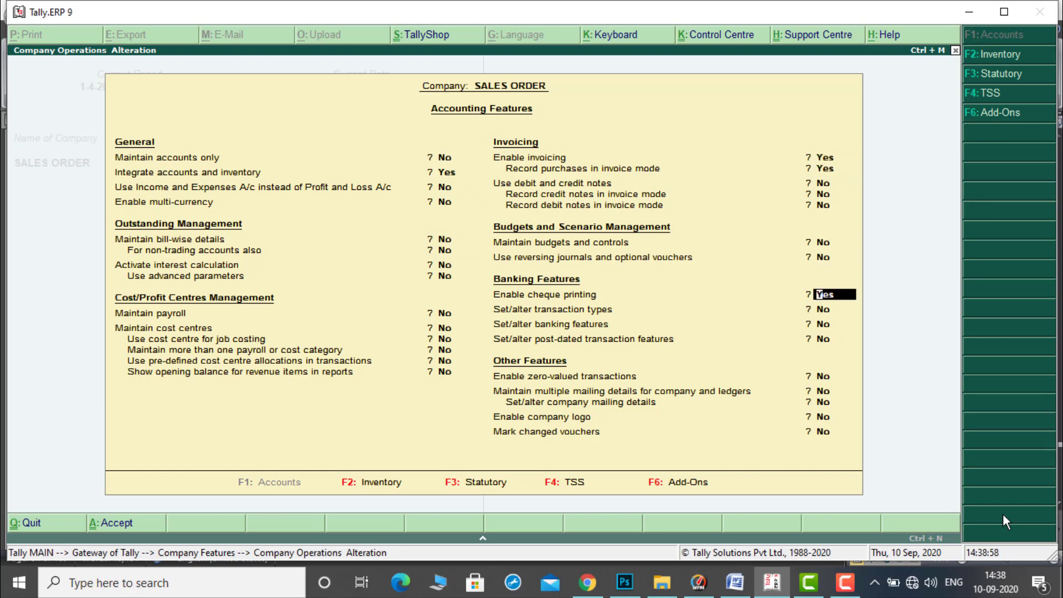
key(n)
key(Return)
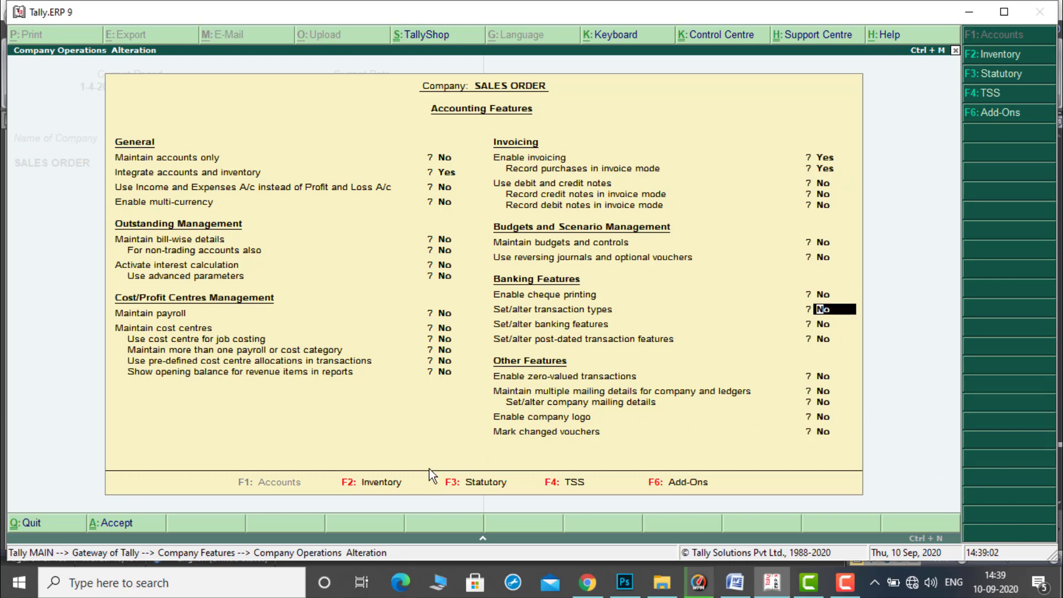
Enable sales order processing in the company's inventory features.
key(F2)
key(Return)
key(Return)
key(Return)
key(Return)
key(Return)
key(Return)
key(Return)
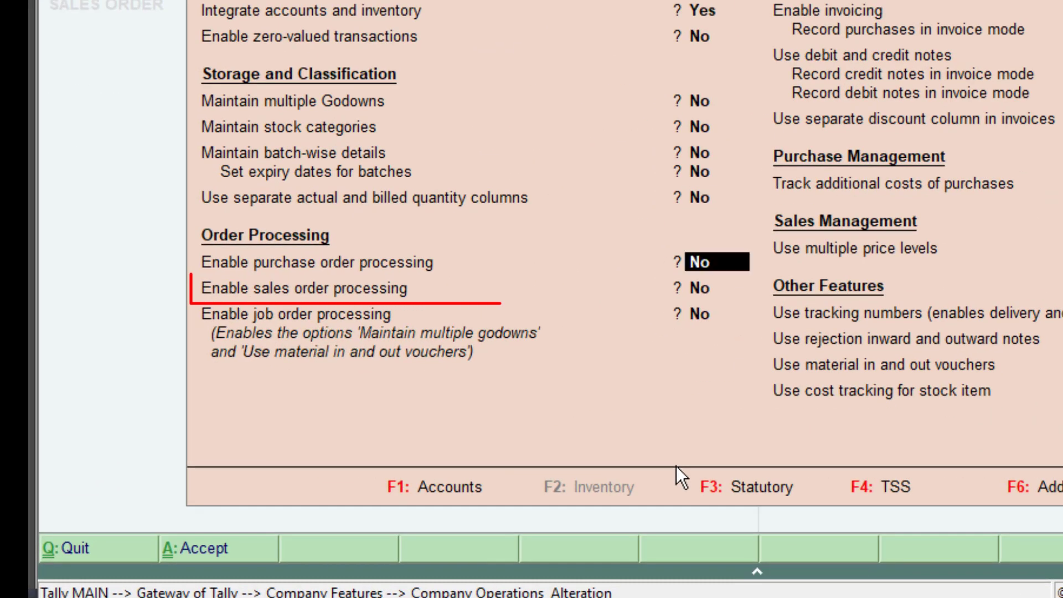
key(Return)
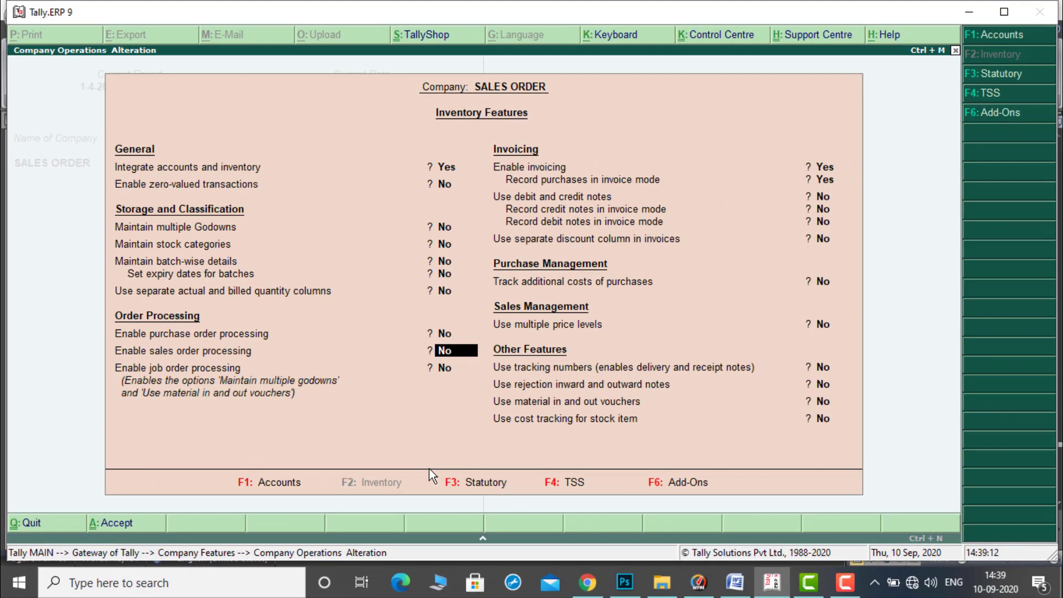
text(Y)
key(Return)
key(Return)
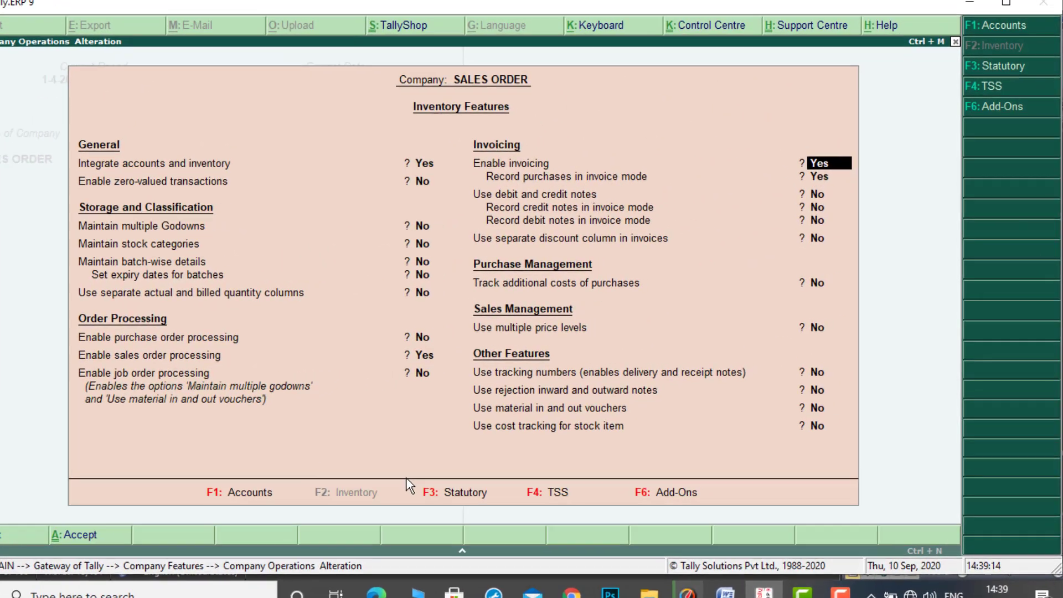
Enable debit and credit notes, and record both credit notes and debit notes in invoice mode.
key(Return)
key(Return)
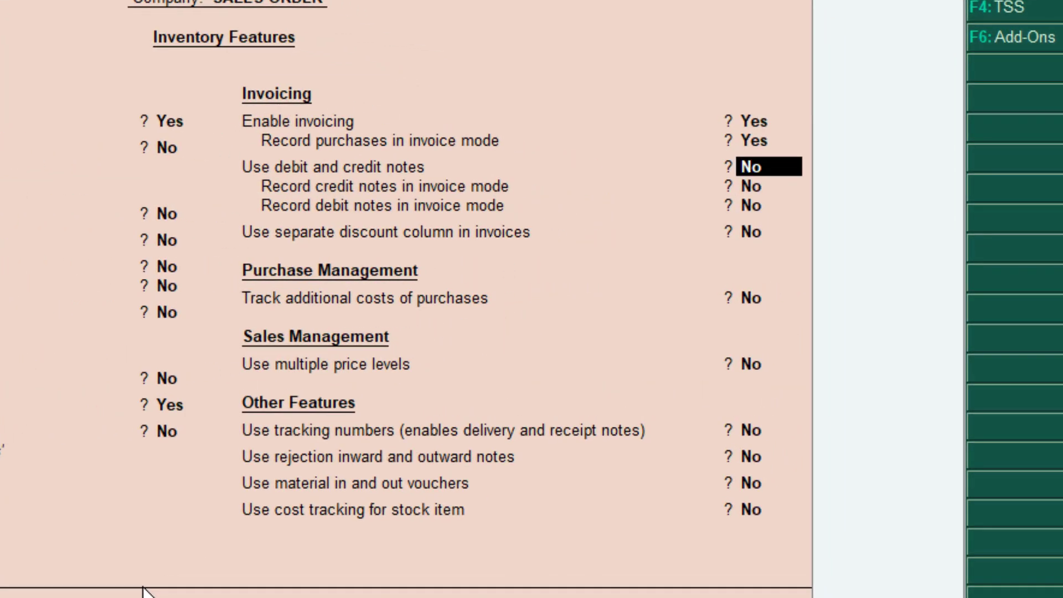
text(Y)
key(Return)
text(Y)
key(Return)
text(Y)
key(Return)
Enable tracking numbers for delivery and receipt notes, along with rejection inward and outward notes.
key(Return)
key(Return)
key(Return)
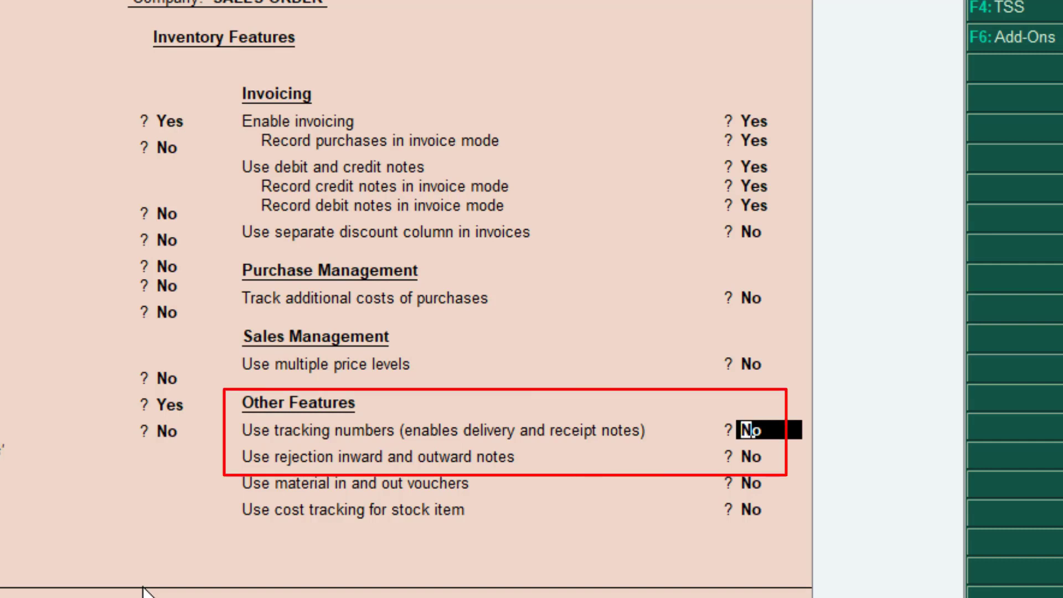
key(y)
key(y)
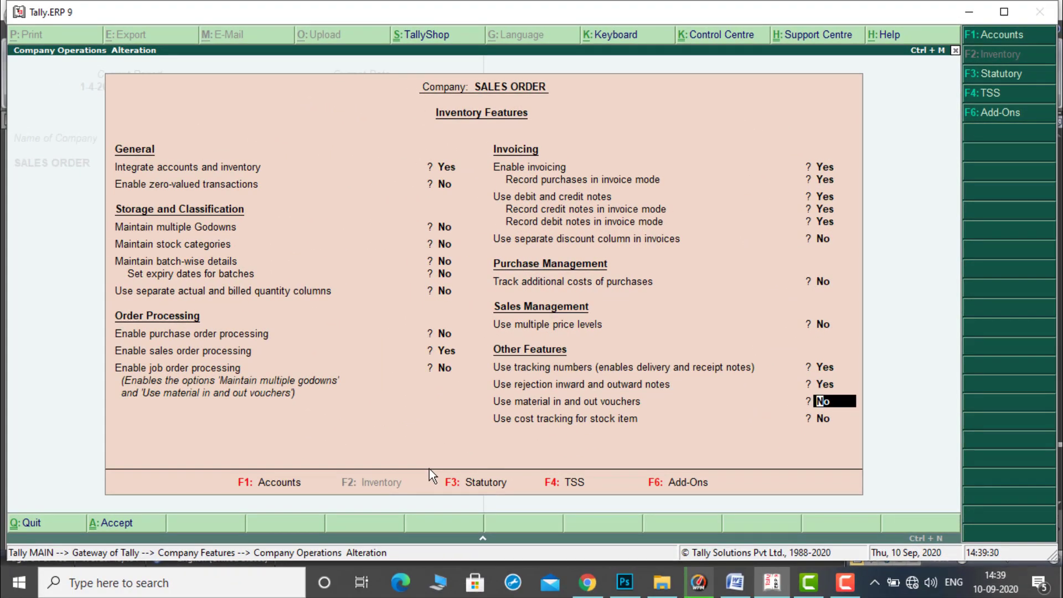
Enable Goods and Services Tax for the company and open its GST details, accepting Andhra Pradesh and Regular registration from 1-Apr-2020.
key(F3)
text(y)
key(Return)
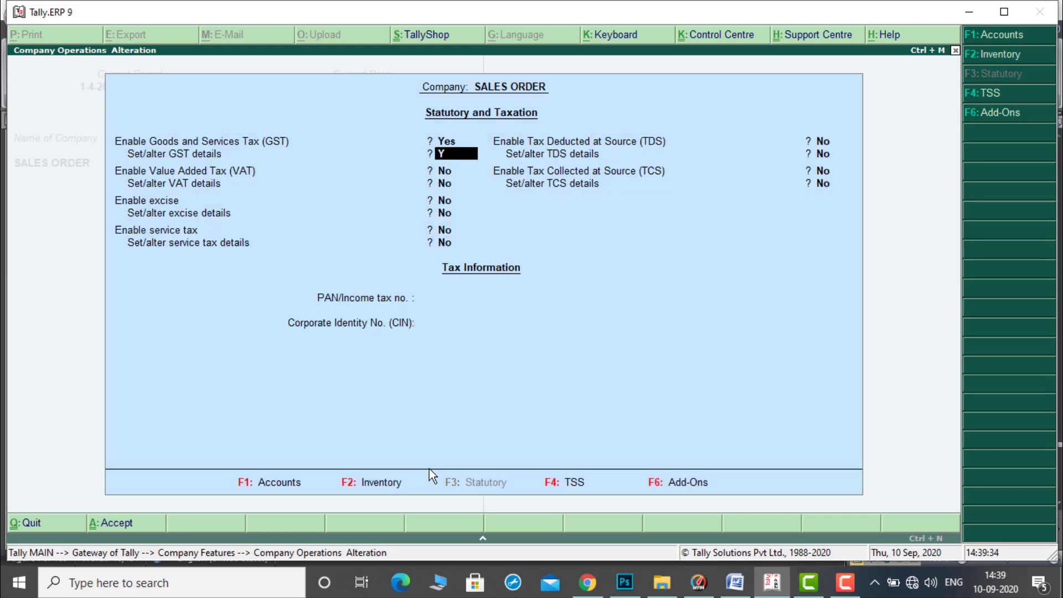
text(y)
key(Return)
key(Return)
key(Return)
key(Return)
key(Return)
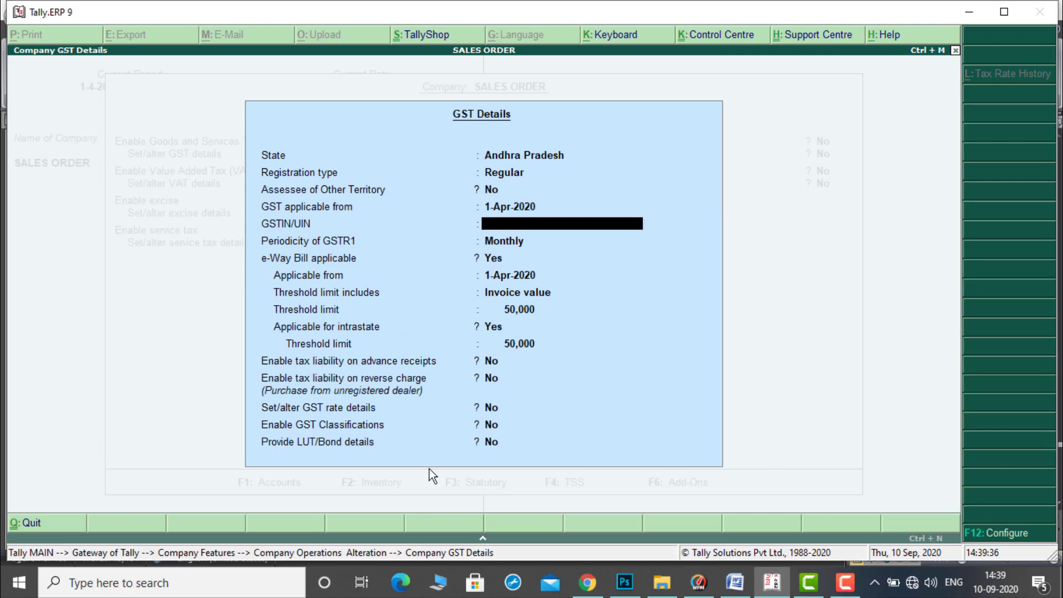
Enter the company's GSTIN/UIN with monthly GSTR1 periodicity, and save the GST details and statutory features.
text(37)
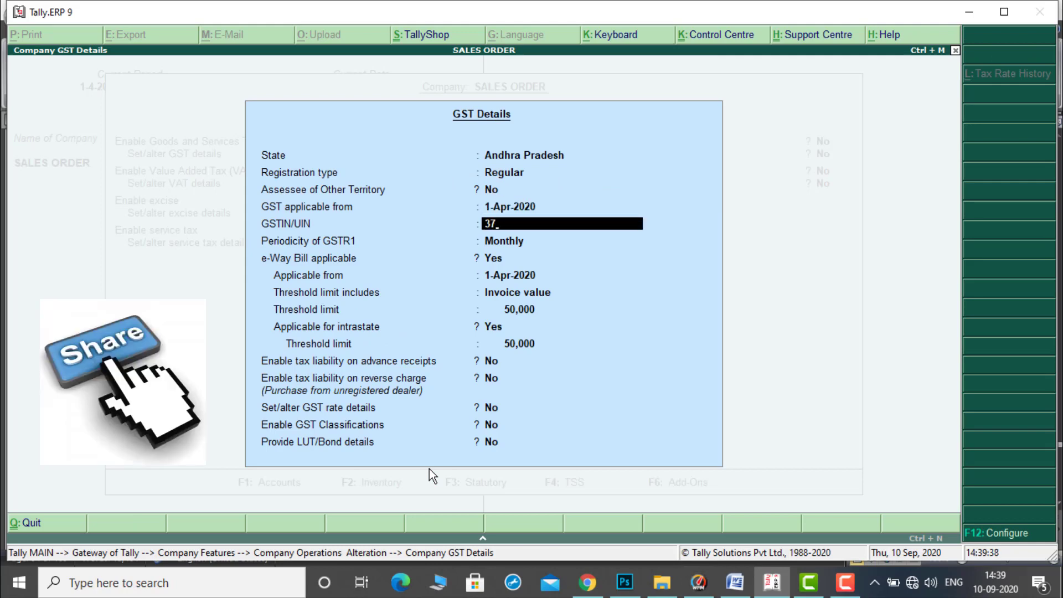
text(AAAAA1234)
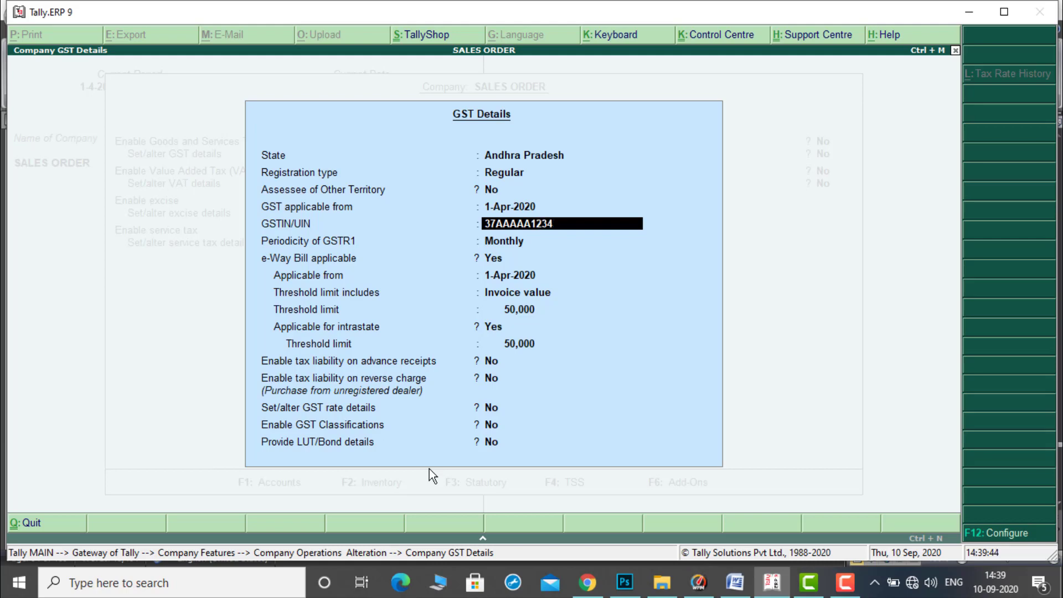
text(A1Z7)
key(Return)
key(Return)
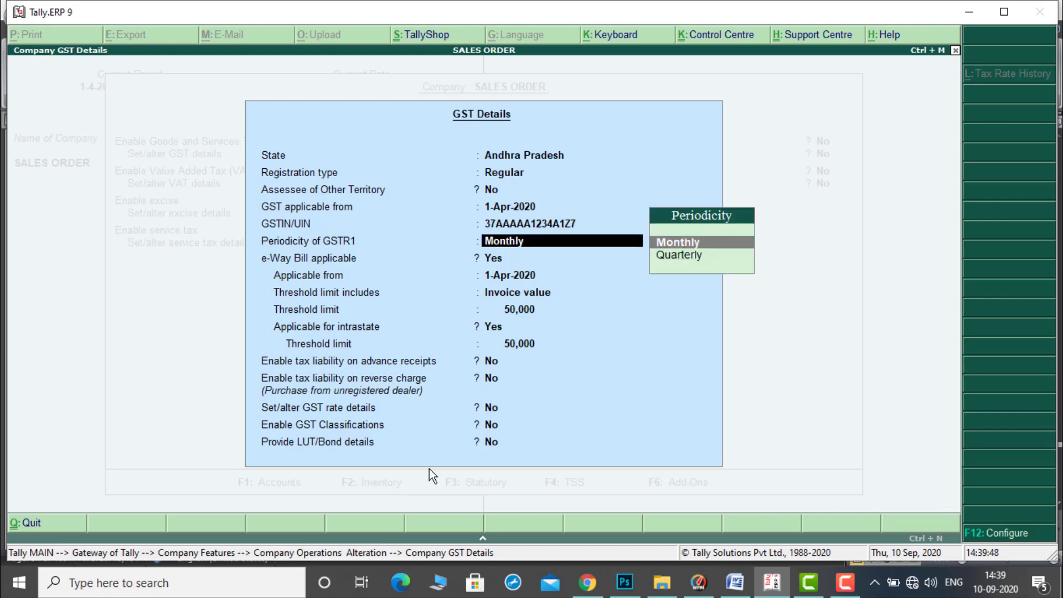
key(ctrl+a)
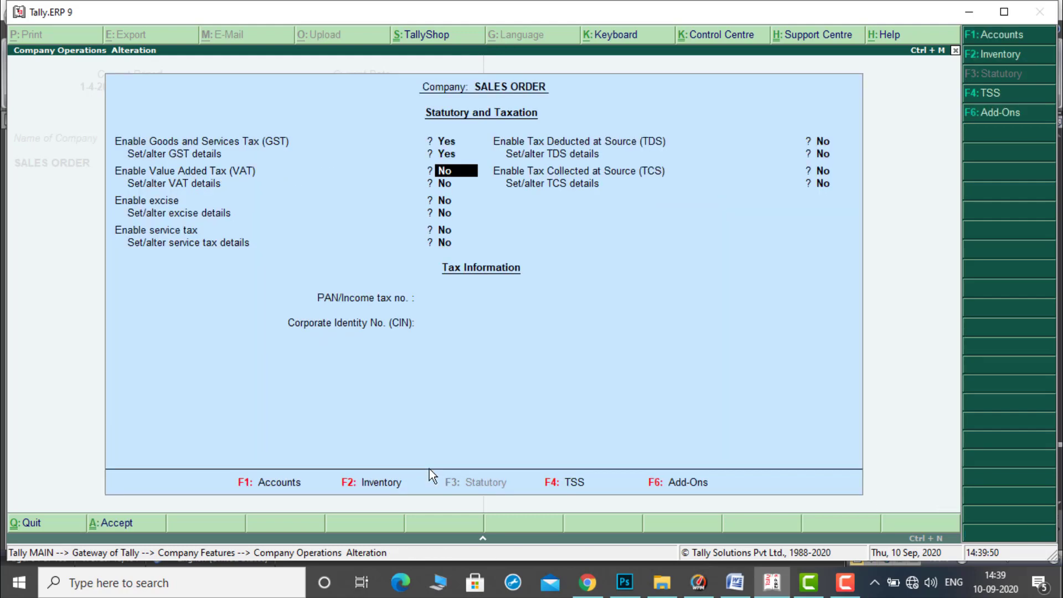
key(ctrl+a)
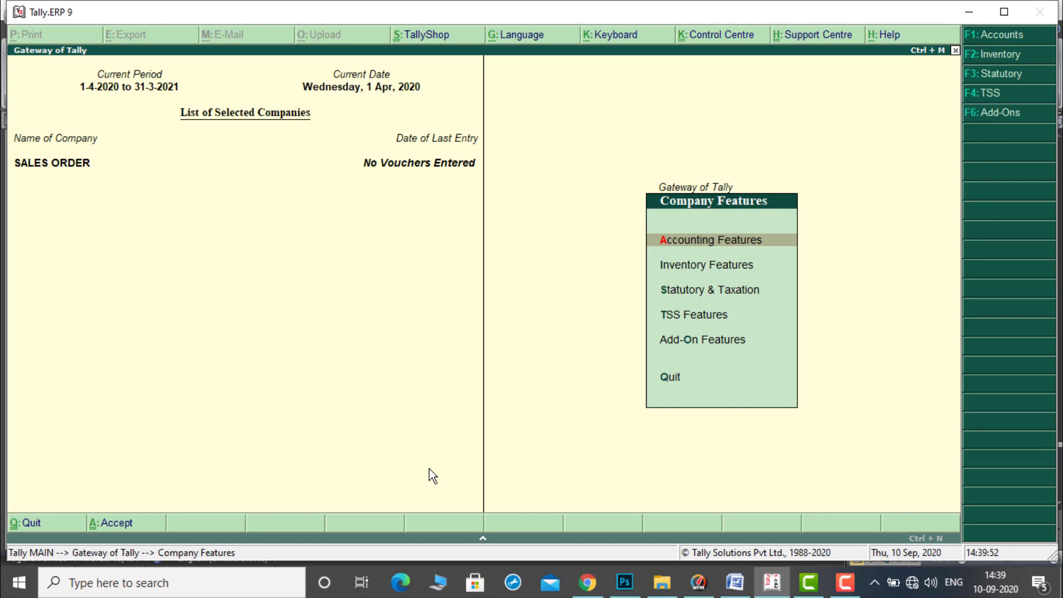
Start creating a ledger named SALES under the Sales Accounts group.
key(Escape)
key(Return)
key(Down)
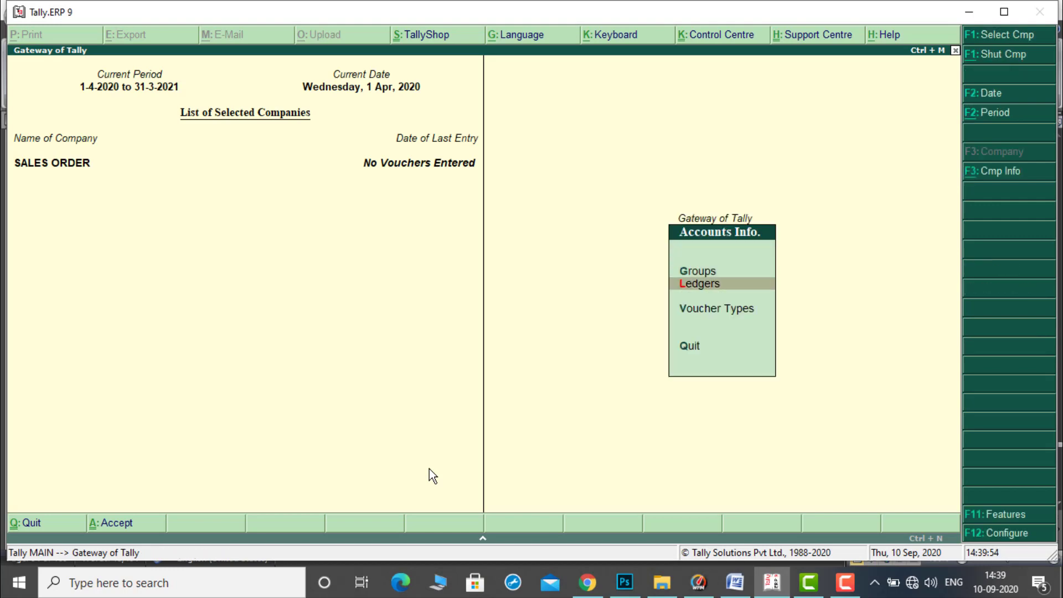
key(Return)
key(Return)
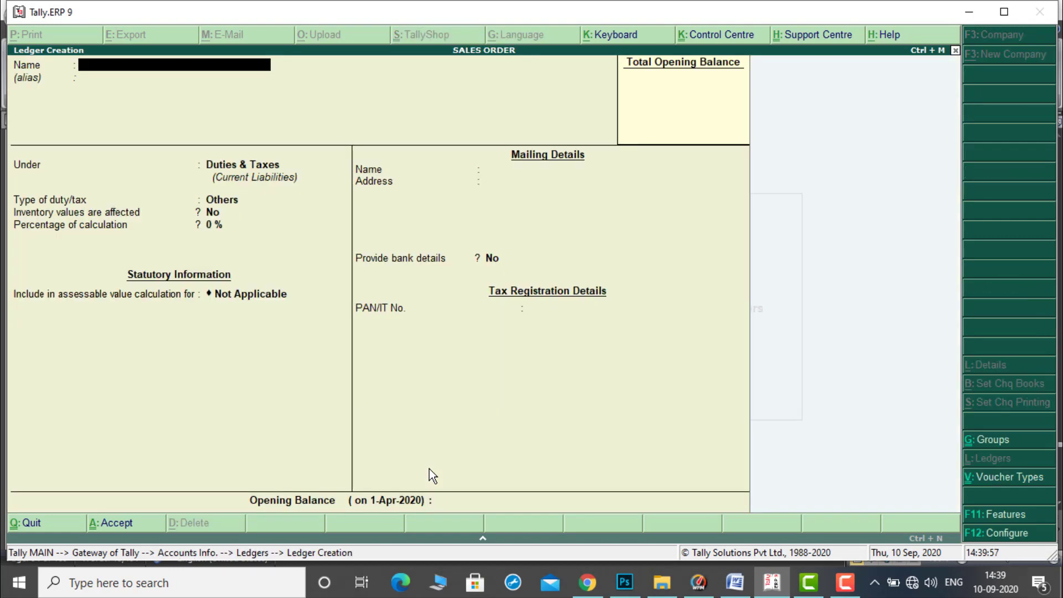
text(SALES)
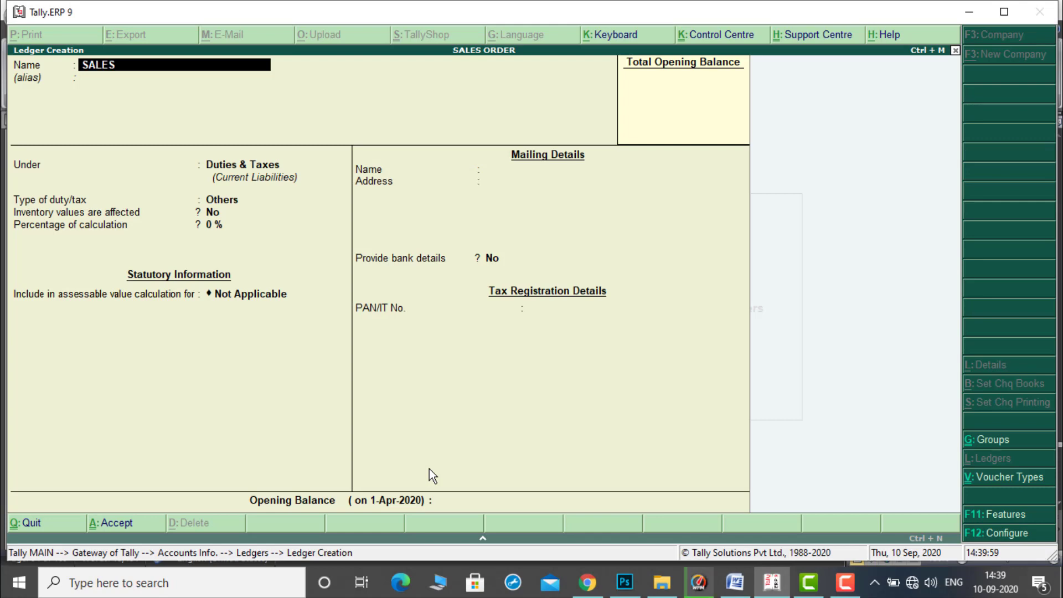
key(Return)
text(SA)
key(Return)
Put the SALES ledger under Sales Accounts with GST applicable and Goods as the type of supply, and save it.
key(Return)
key(Return)
key(Return)
key(Return)
key(Up)
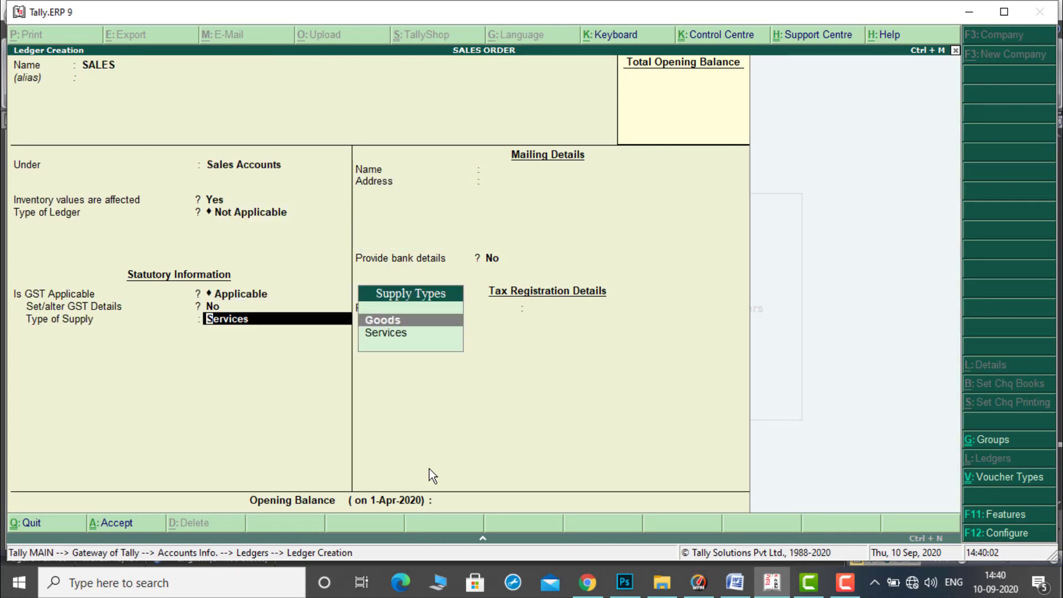
key(Return)
key(Return)
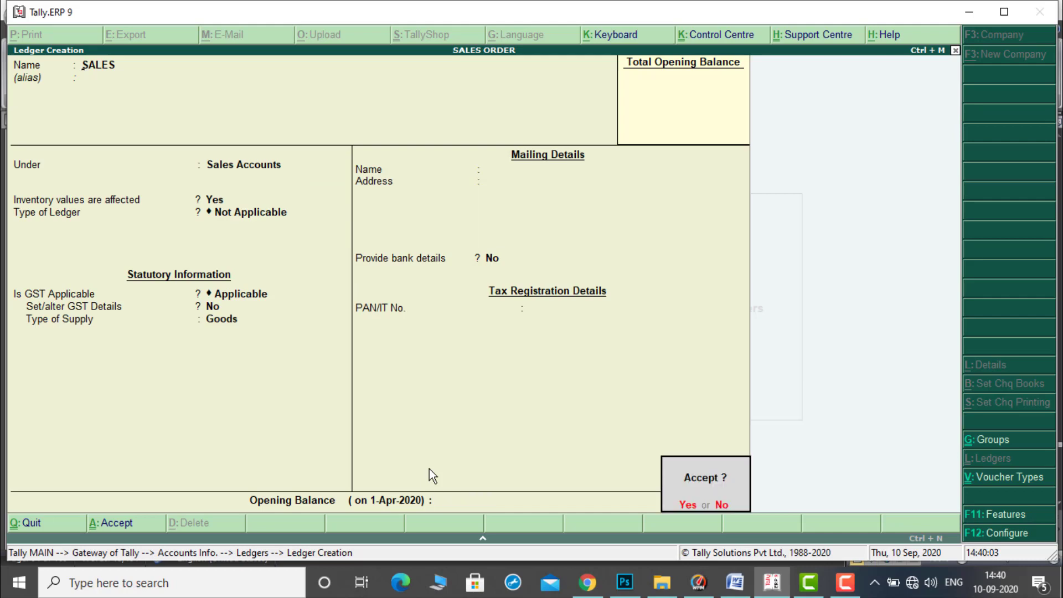
key(Return)
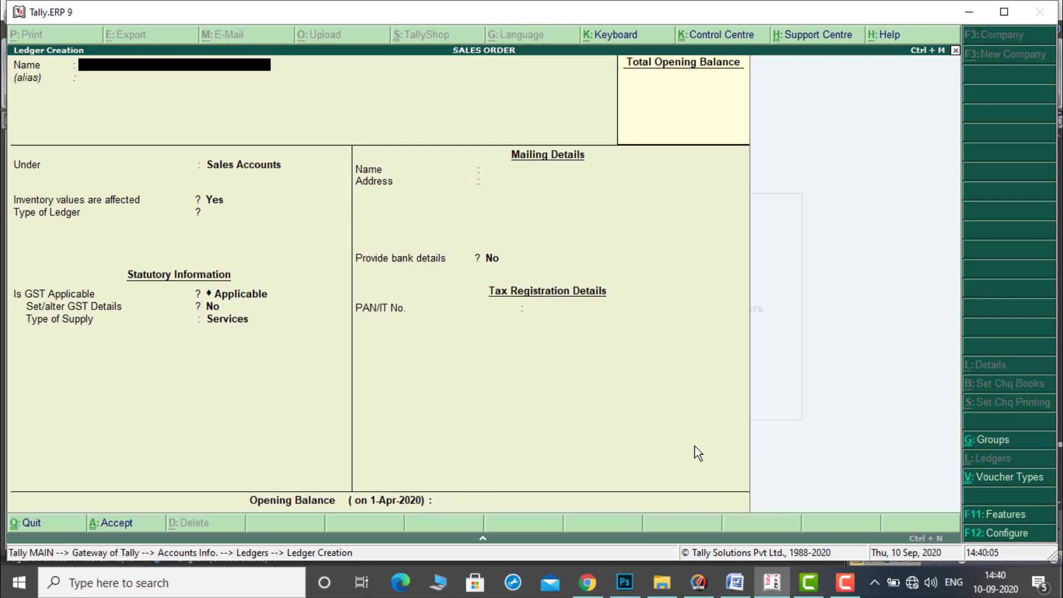
Check the customer in the Word assignment, and back in Tally start a ledger named UNI TECH COMPUTERS under Sundry Debtors.
click(736, 585)
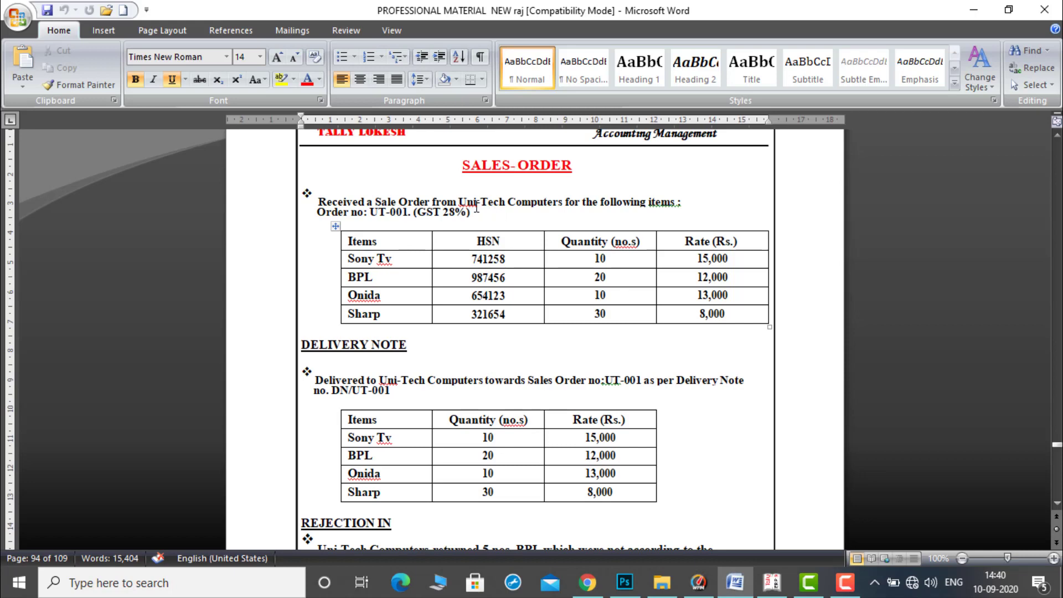
click(777, 590)
text(UNI T)
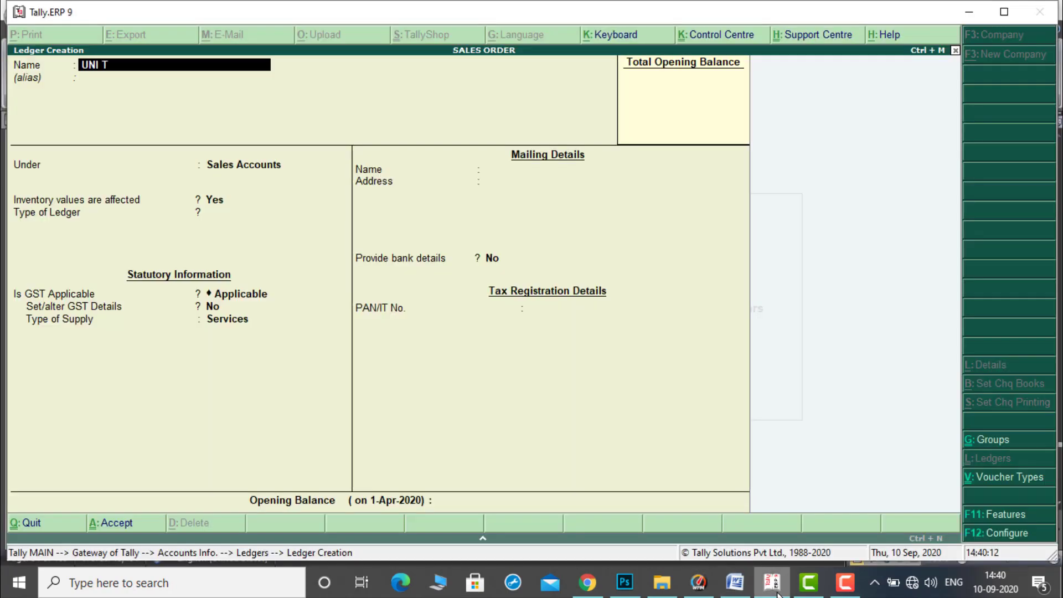
text(ECH COMP)
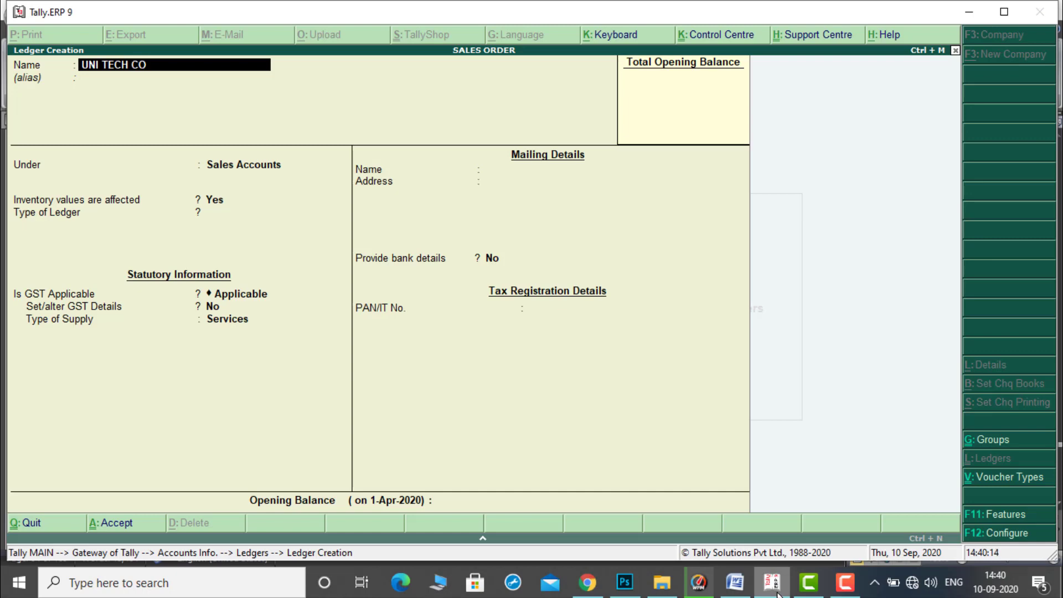
text(ERS)
key(Return)
text(SUN)
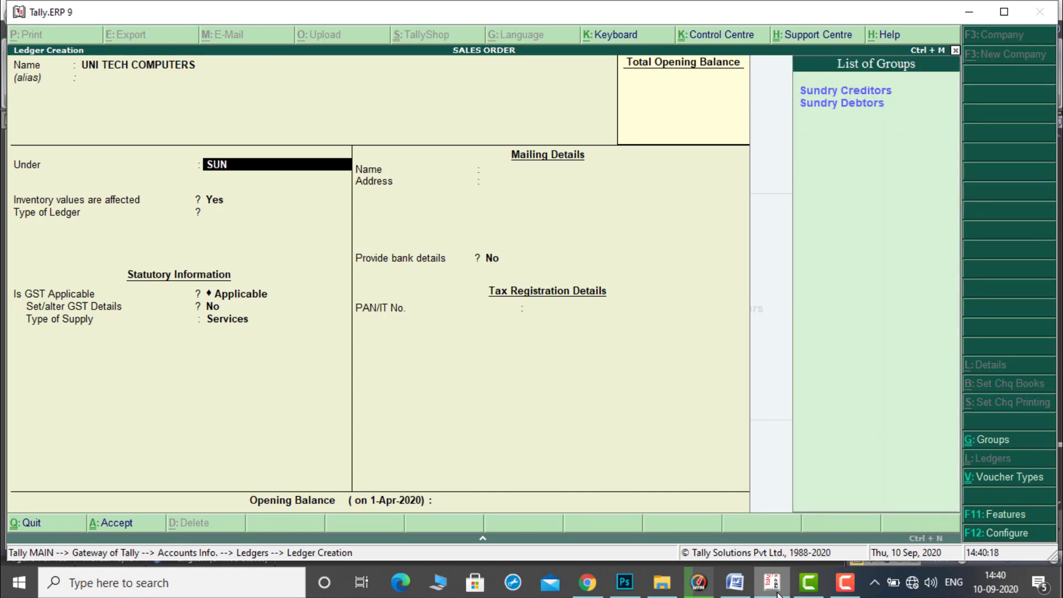
key(Down)
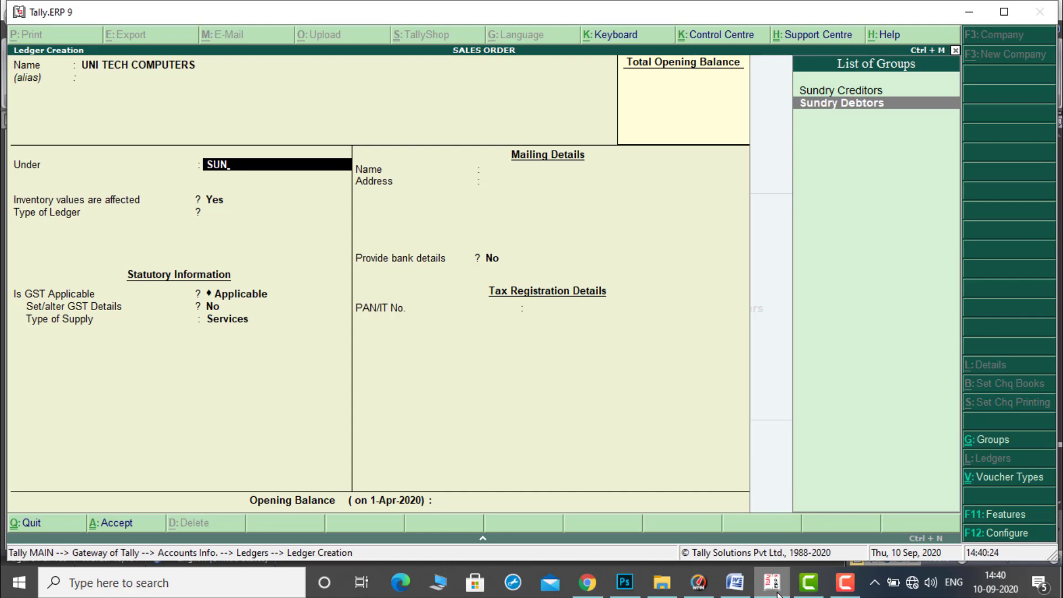
key(Return)
Accept India, Andhra Pradesh and Regular registration for the customer ledger, enter the customer's GSTIN/UIN, and save the ledger.
key(Return)
key(Return)
key(Return)
key(Return)
key(Return)
key(Return)
key(Return)
text(37AQ)
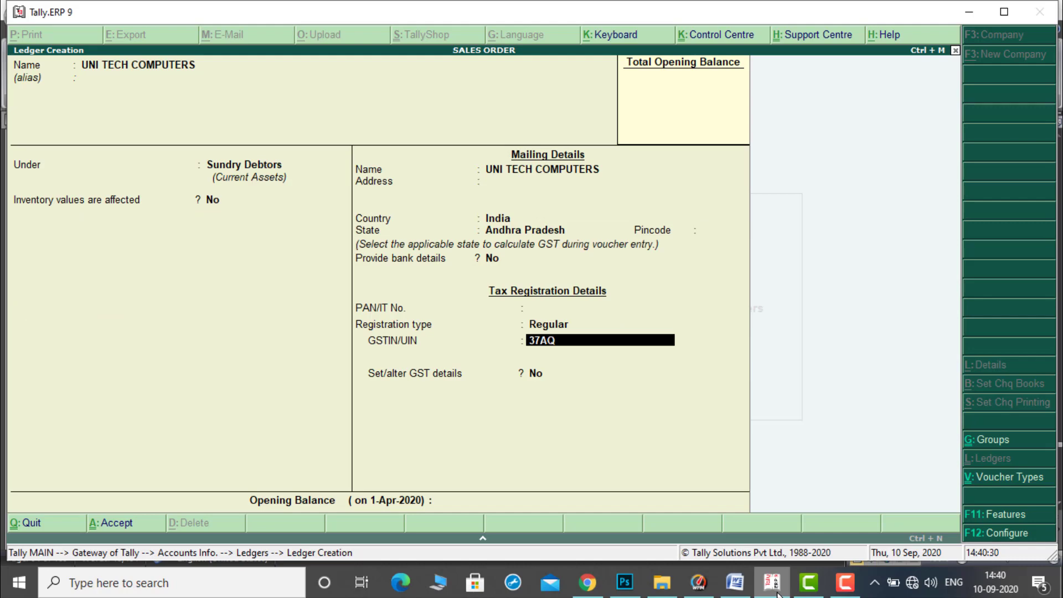
text(WES1234A1Z5)
key(Return)
key(Return)
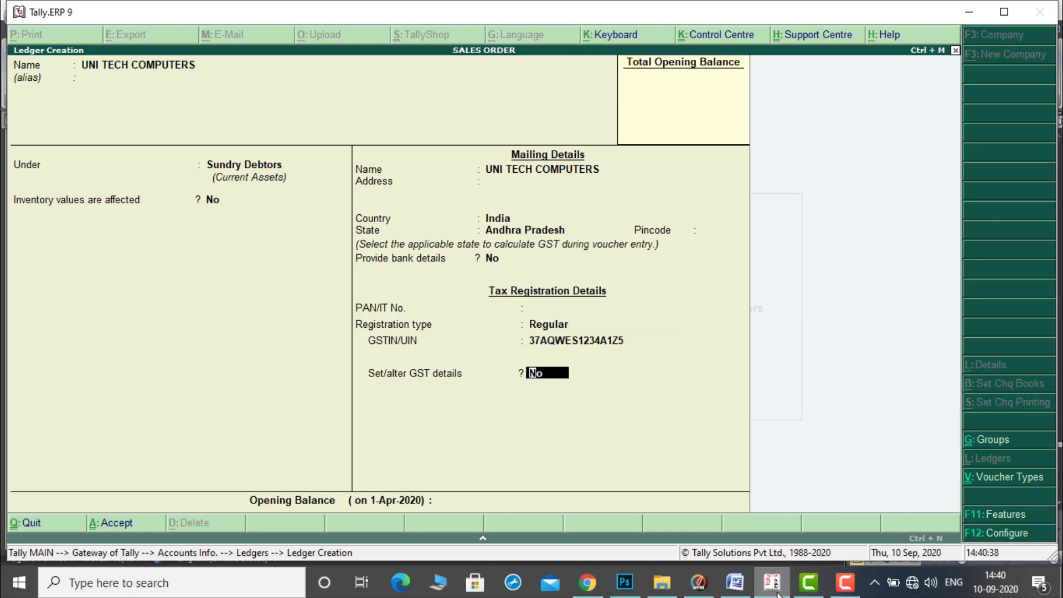
key(ctrl+a)
Start a ledger named CGST under Duties & Taxes with GST as the type of duty/tax.
text(CGST)
key(Return)
key(Return)
text(du)
key(Return)
key(Up)
key(Return)
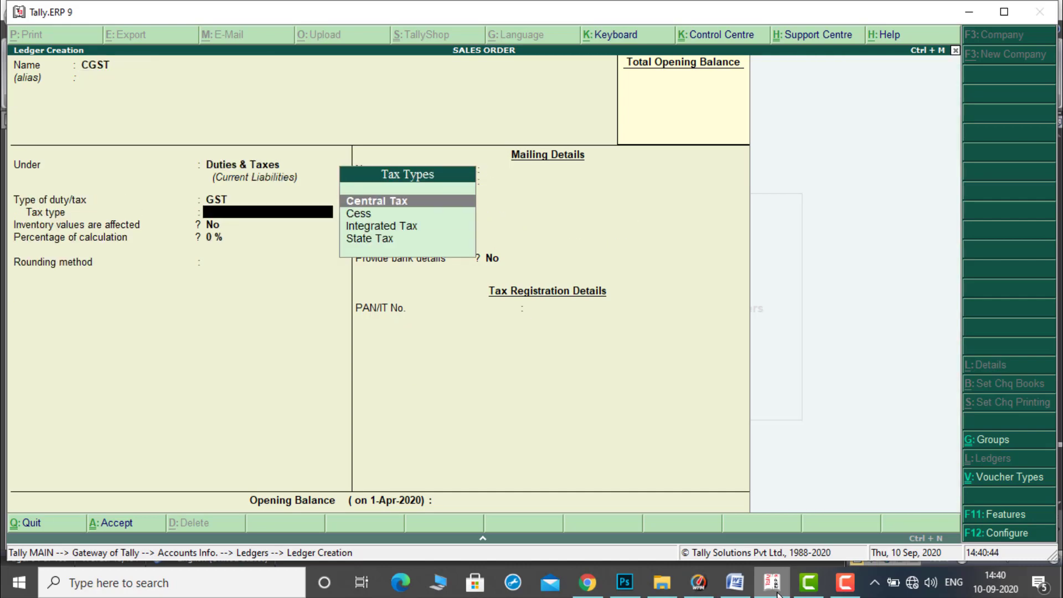
Set the CGST ledger's tax type to Central Tax, accept the remaining defaults, and save it.
key(Return)
key(Return)
key(Return)
key(Return)
key(Return)
key(Return)
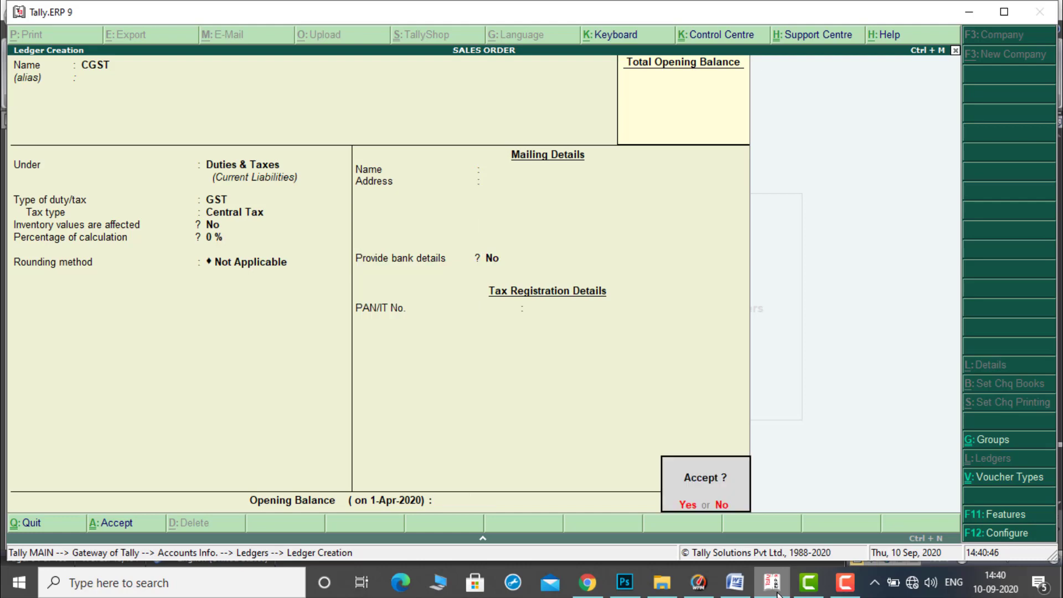
key(Return)
Start a ledger named SGST under Duties & Taxes with GST as the type of duty/tax.
text(SGST)
key(Return)
key(Return)
key(Return)
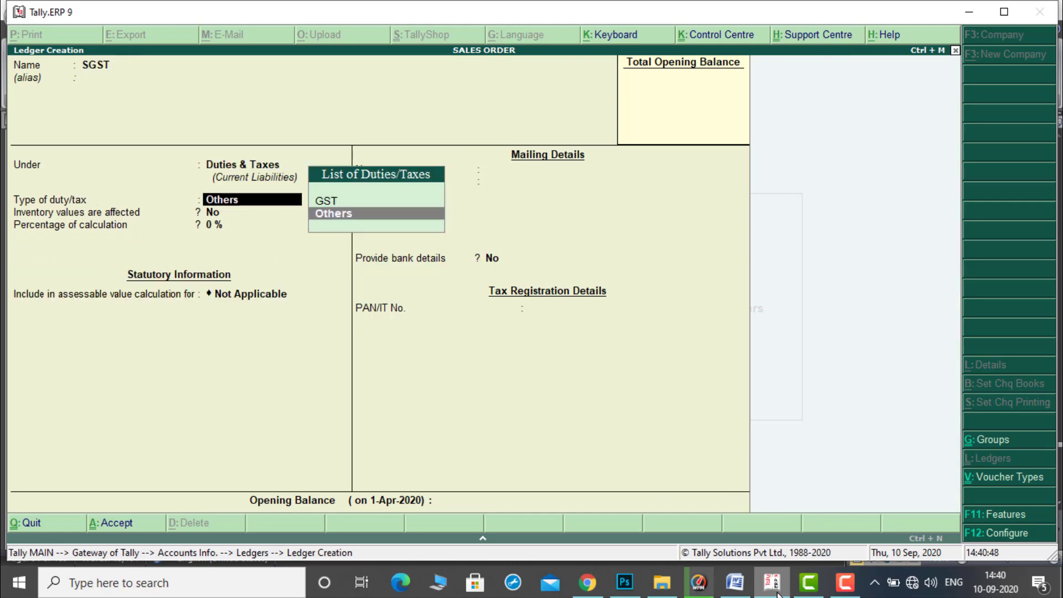
key(Up)
key(Return)
Set the SGST ledger's tax type to State Tax, save it, and return to the Gateway of Tally.
key(Down)
key(Down)
key(Down)
key(Return)
key(Return)
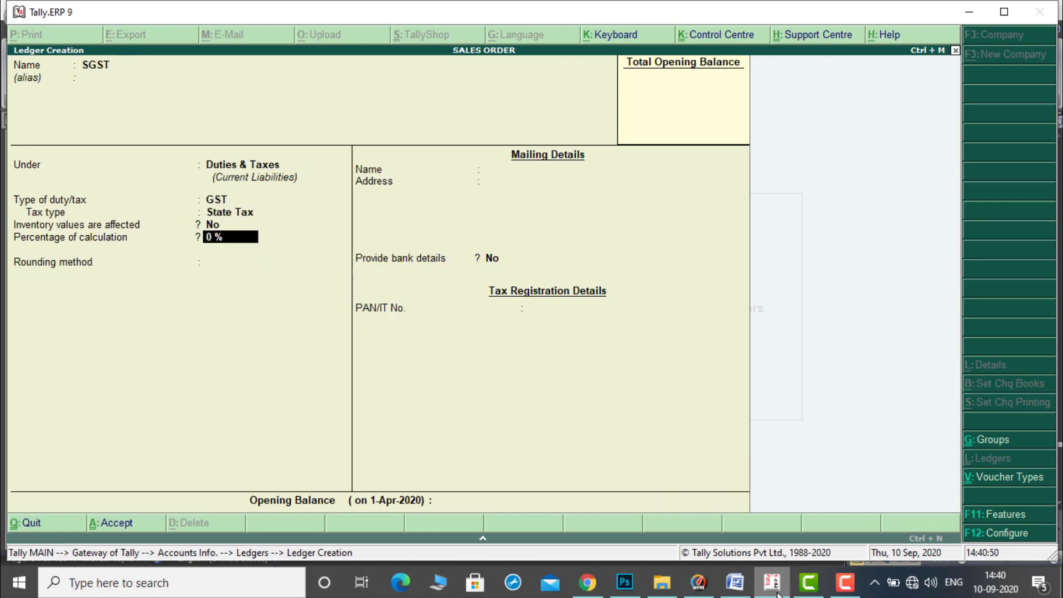
key(ctrl+a)
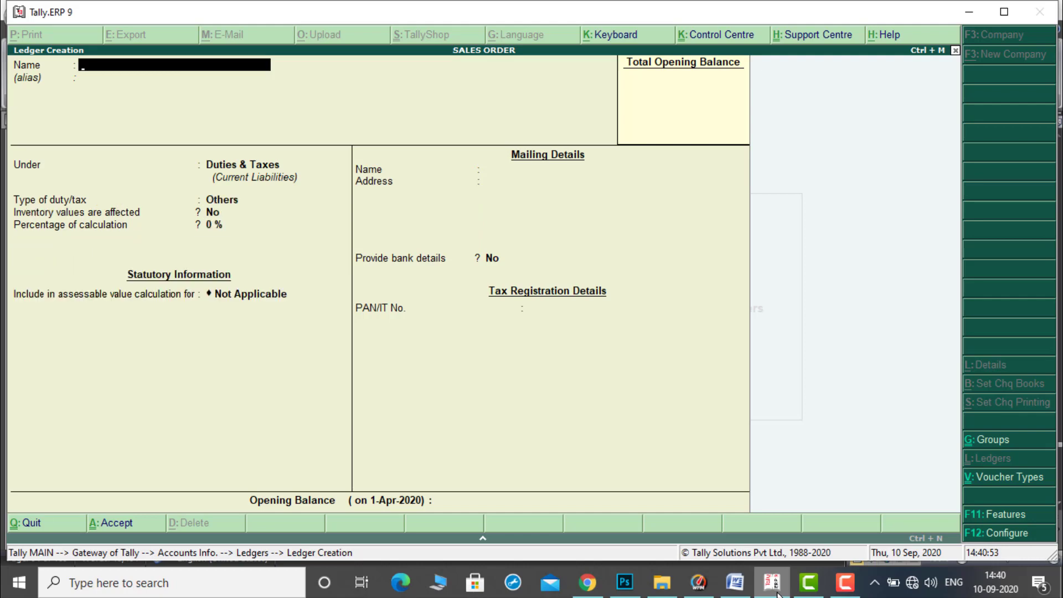
key(Escape)
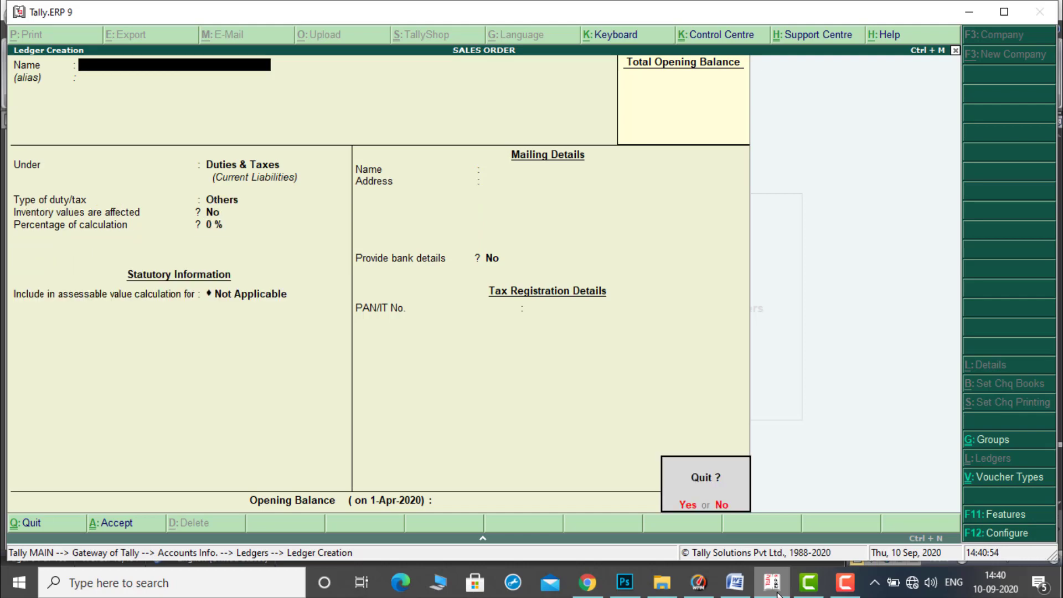
key(y)
key(Escape)
key(Escape)
Start creating a simple unit of measure with the symbol nos.
key(Down)
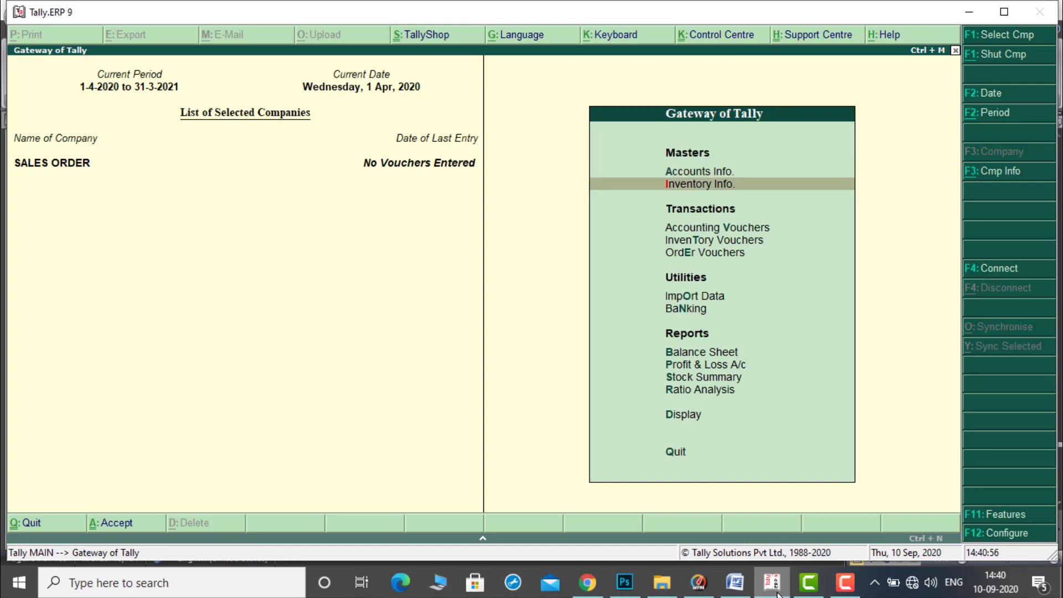
key(Return)
key(Down)
key(Down)
key(Return)
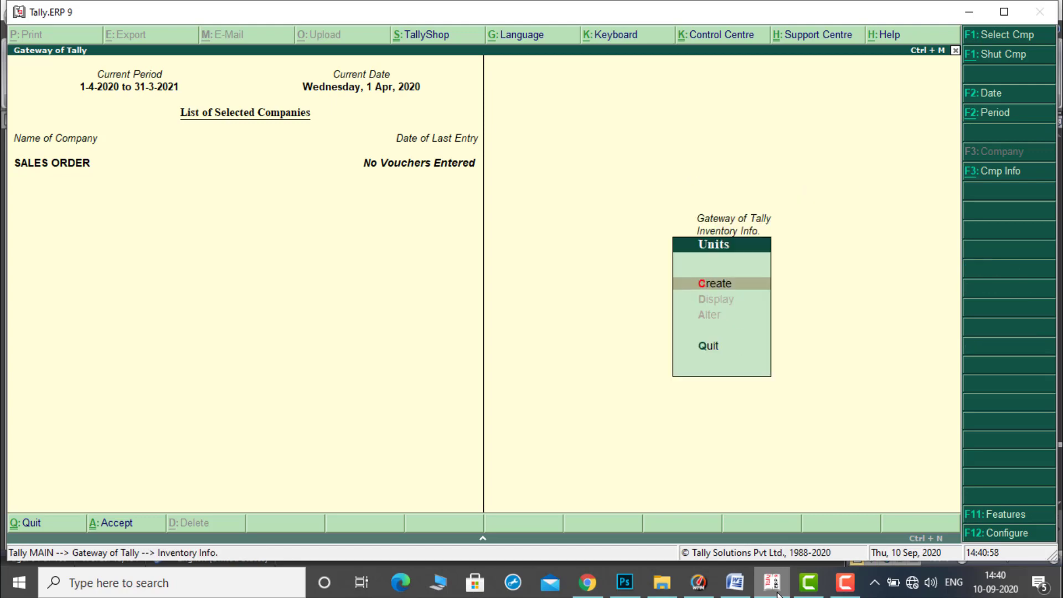
key(Return)
text(nos)
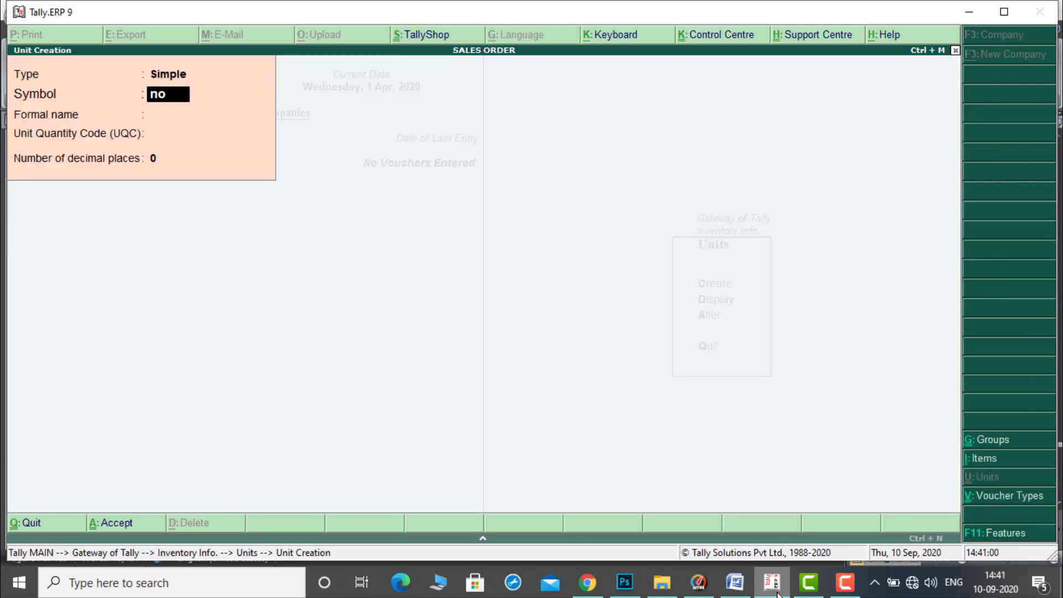
Set the unit quantity code to NOS-NUMBERS with 0 decimal places, save the unit, and leave unit creation.
key(Return)
key(Return)
text(no)
key(Return)
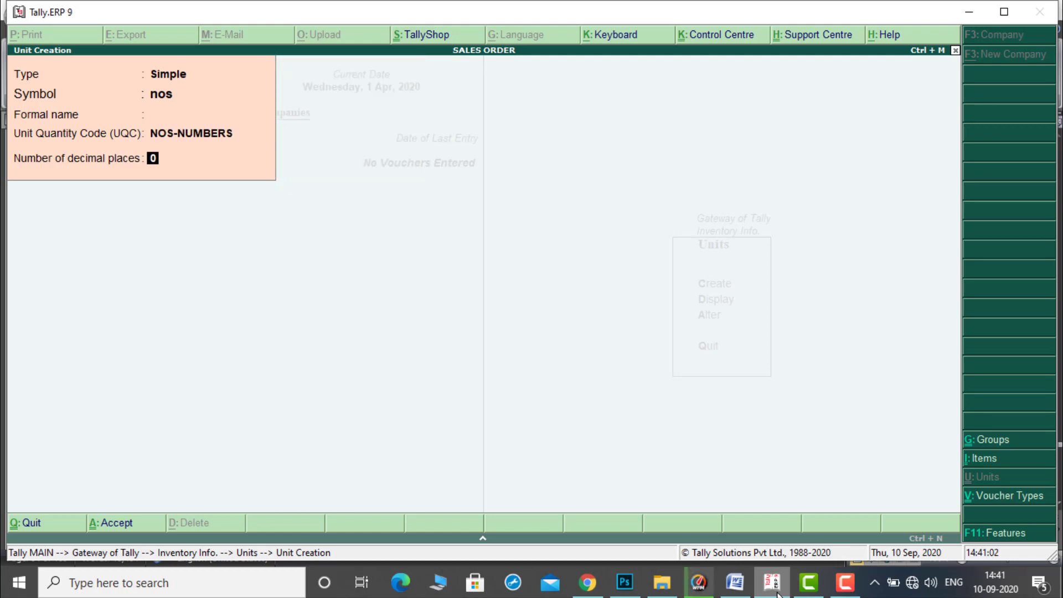
key(Return)
key(Return)
key(Escape)
key(Return)
key(Escape)
Start creating a single stock item named Sony Tv under Primary with nos as its unit.
key(Up)
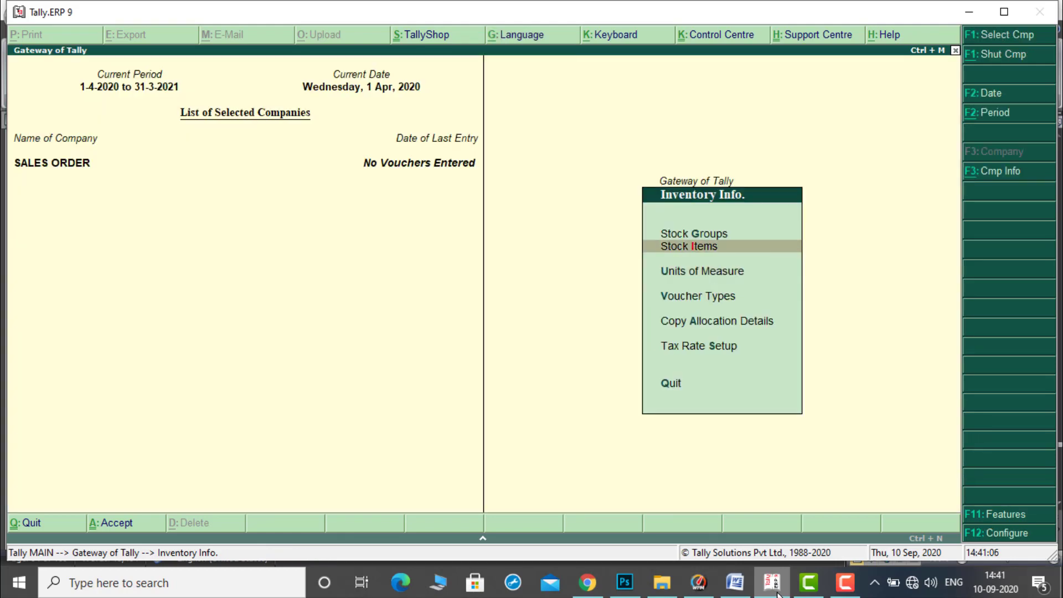
key(Return)
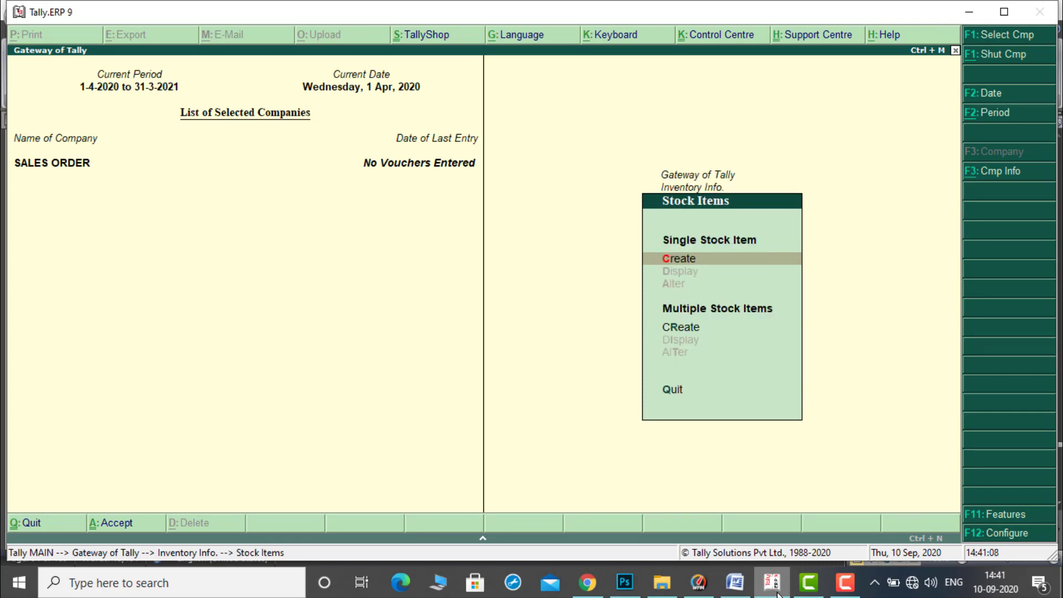
key(Return)
text(S)
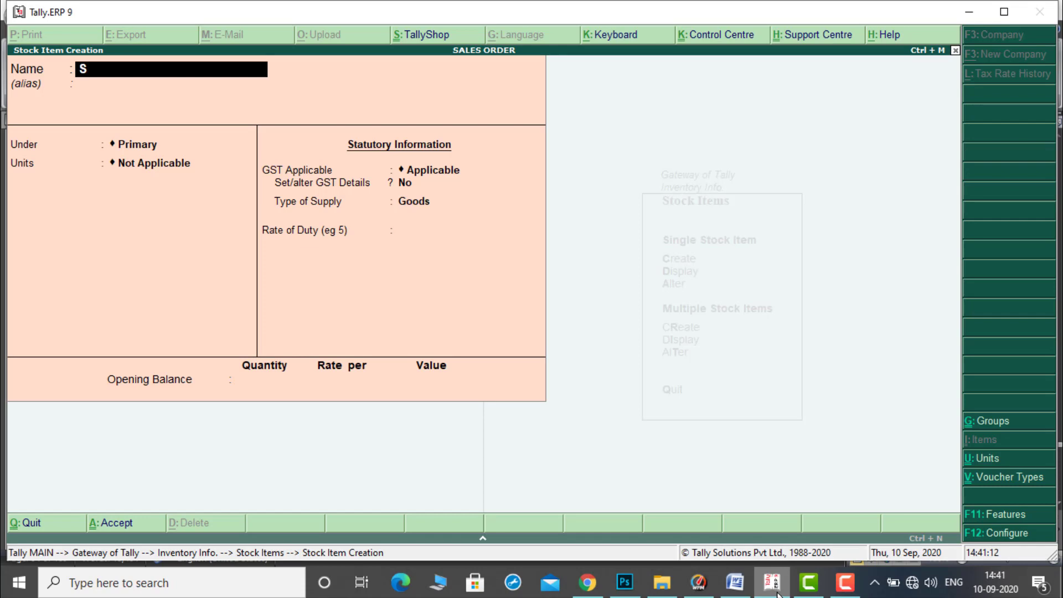
text(ony Tv)
key(Return)
key(Return)
key(Down)
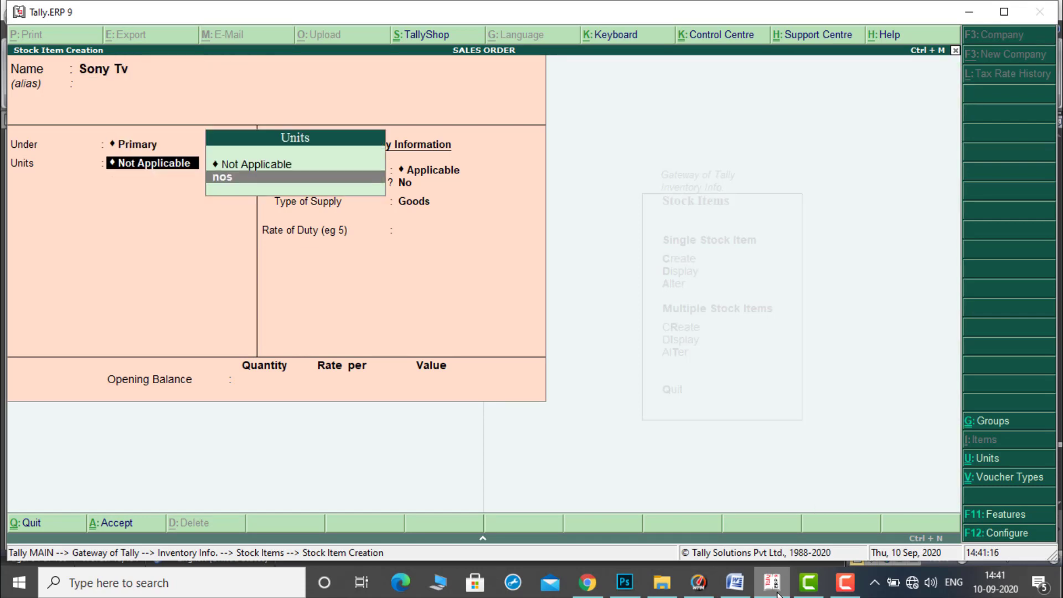
key(Return)
Enable GST details for Sony Tv and add a tax rate history entry applicable from 1-Apr-2020.
key(y)
key(Return)
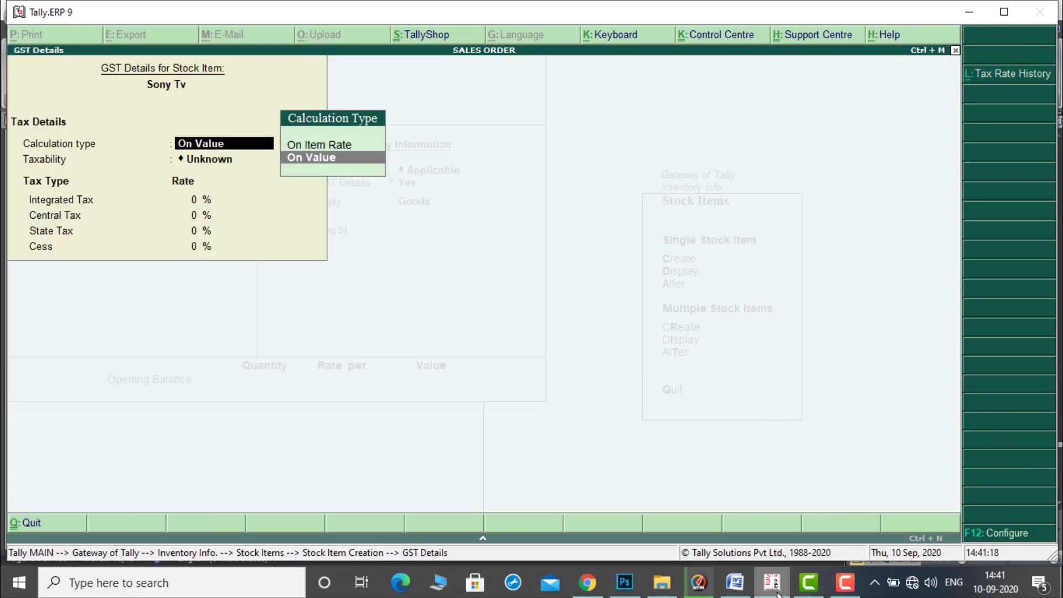
click(1009, 75)
text(1-)
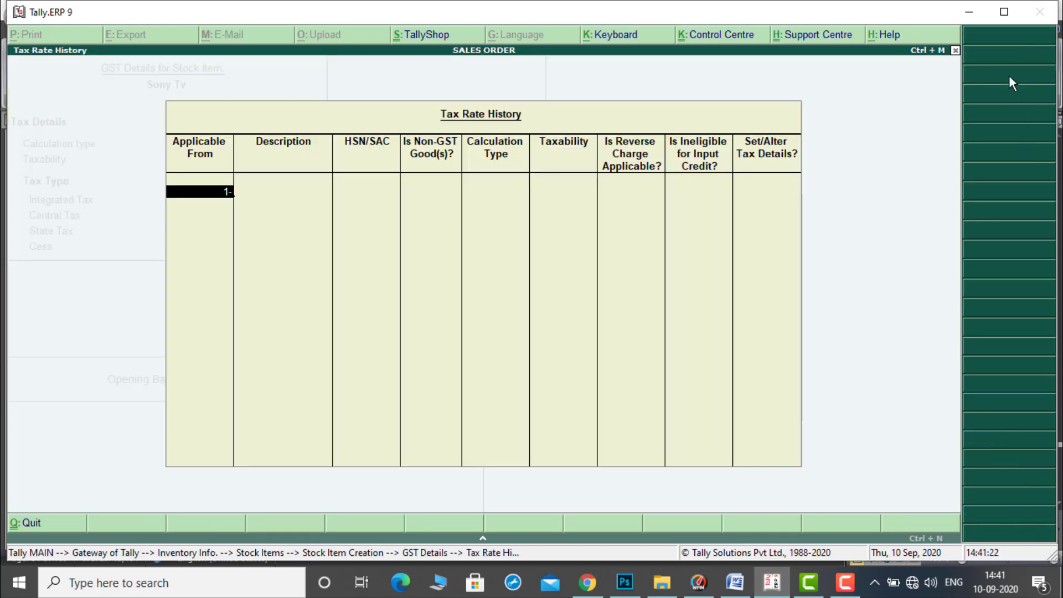
text(4)
key(Return)
key(Return)
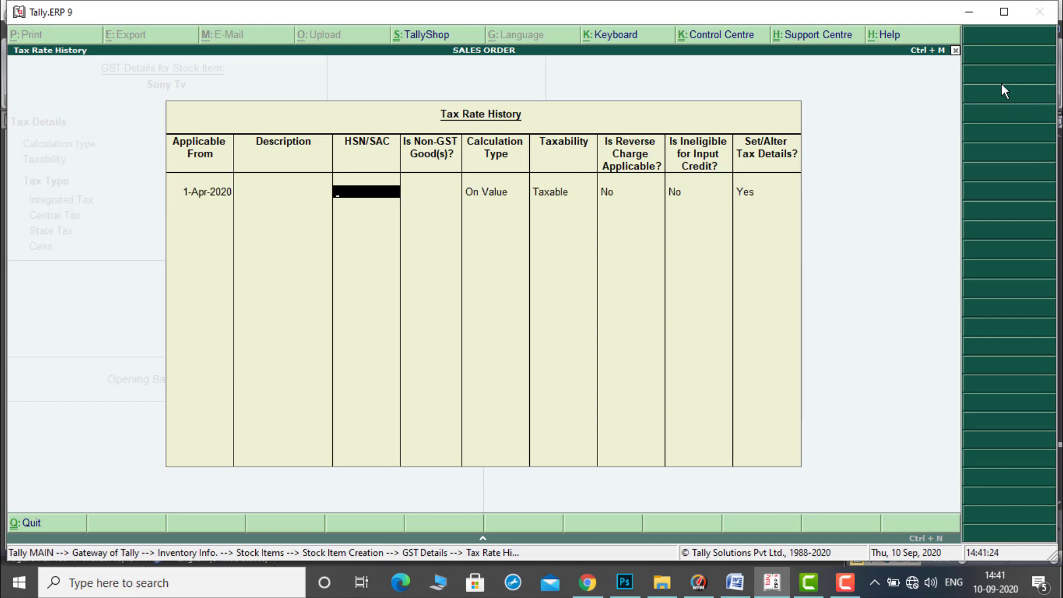
Copy Sony Tv's HSN code 741258 from the Word table into the tax rate entry, keeping it taxable on value.
click(735, 582)
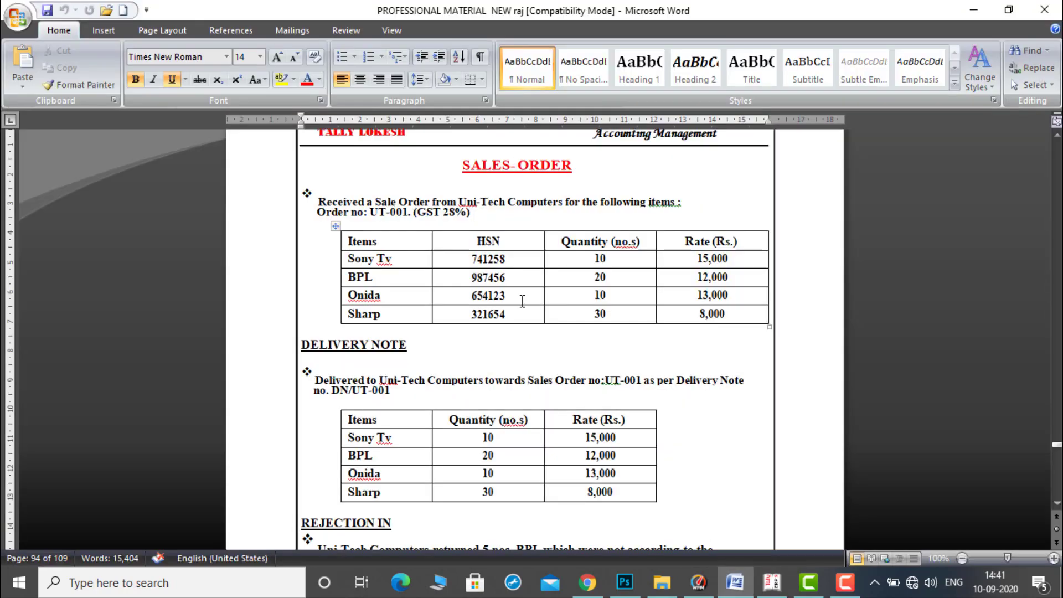
drag(471, 258, 507, 259)
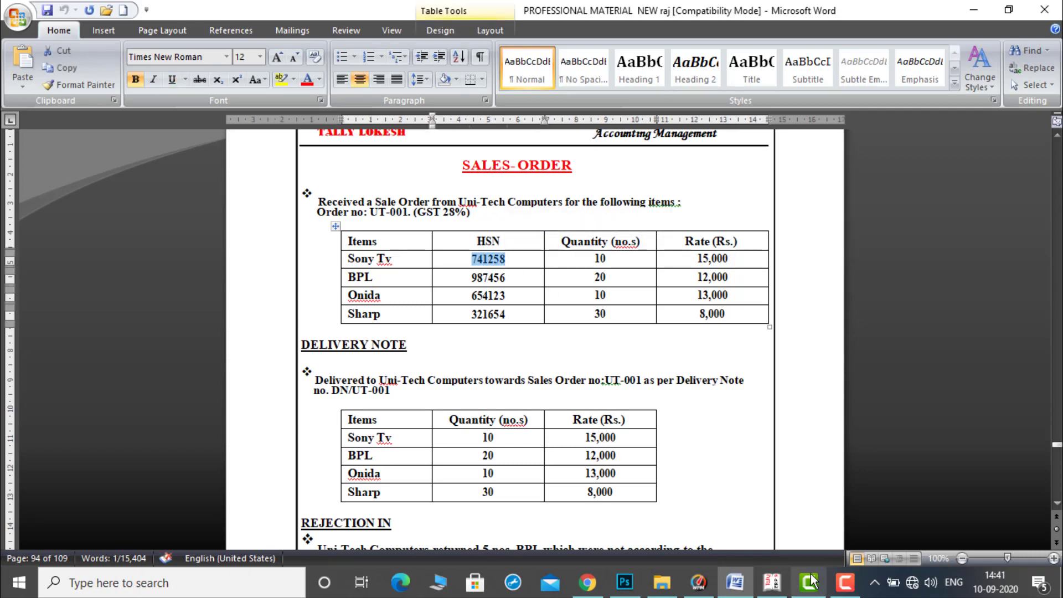
click(779, 587)
key(ctrl+alt+v)
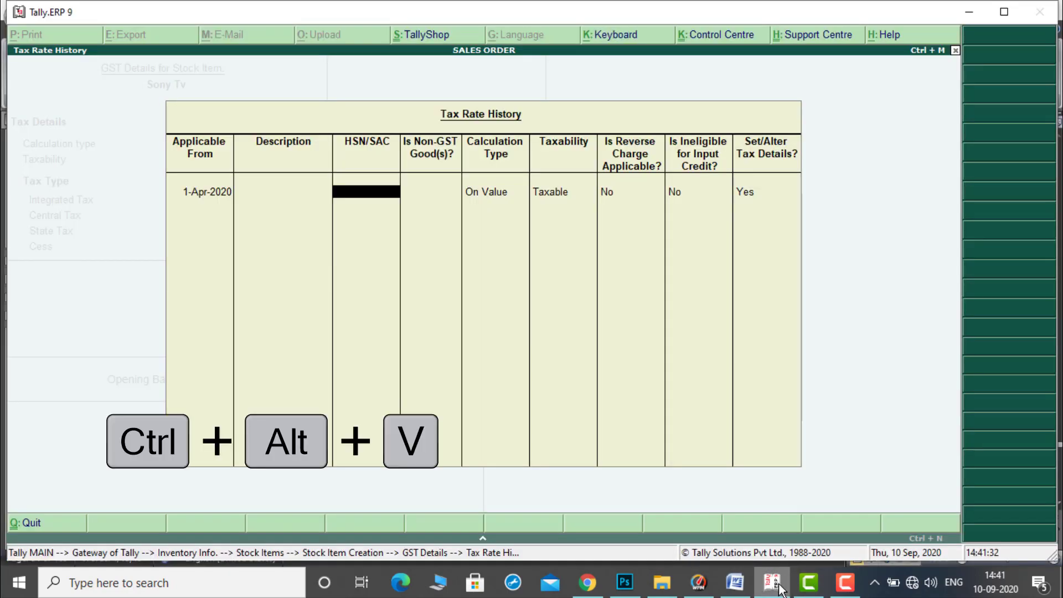
key(Return)
key(Return)
key(Return)
key(Return)
key(Return)
key(Return)
key(Return)
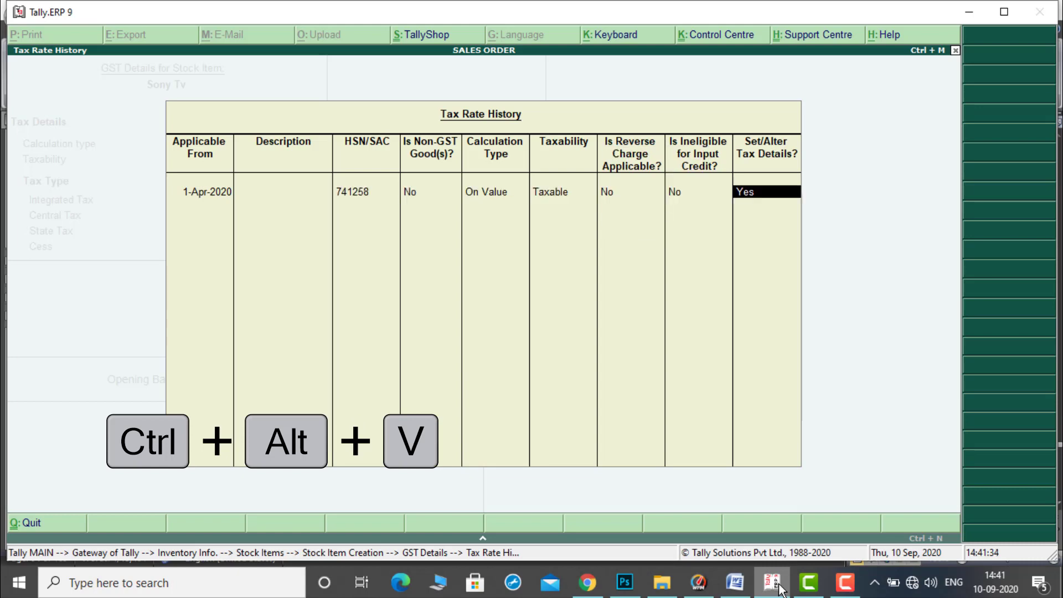
Set Sony Tv's GST rate to 28%, accept the tax details, and save the stock item.
text(28)
key(Return)
key(Return)
key(Return)
key(Return)
key(Return)
key(Return)
key(Return)
key(Return)
key(Return)
key(Return)
key(Return)
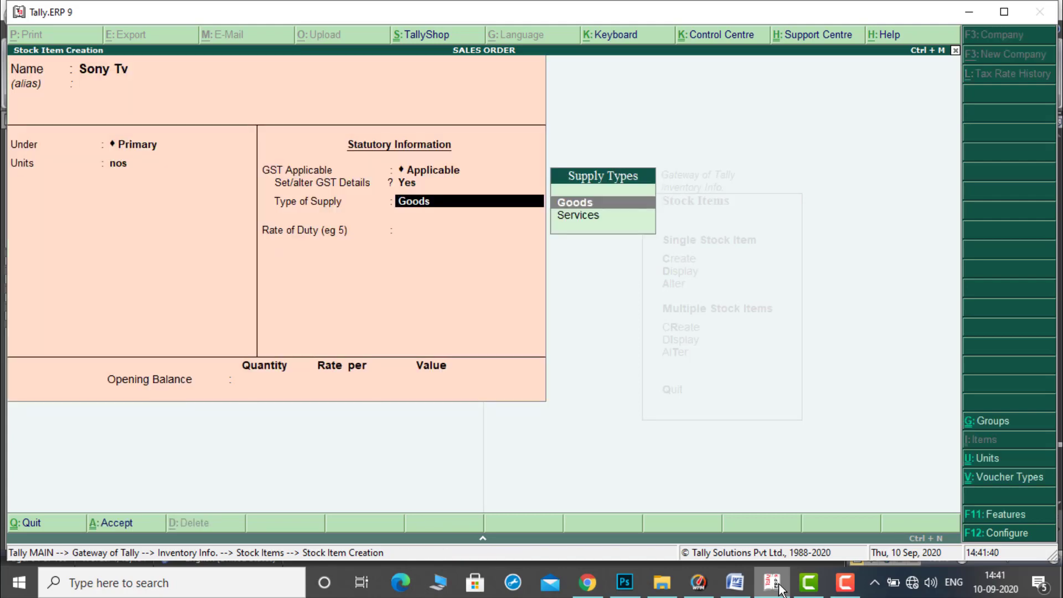
key(ctrl+a)
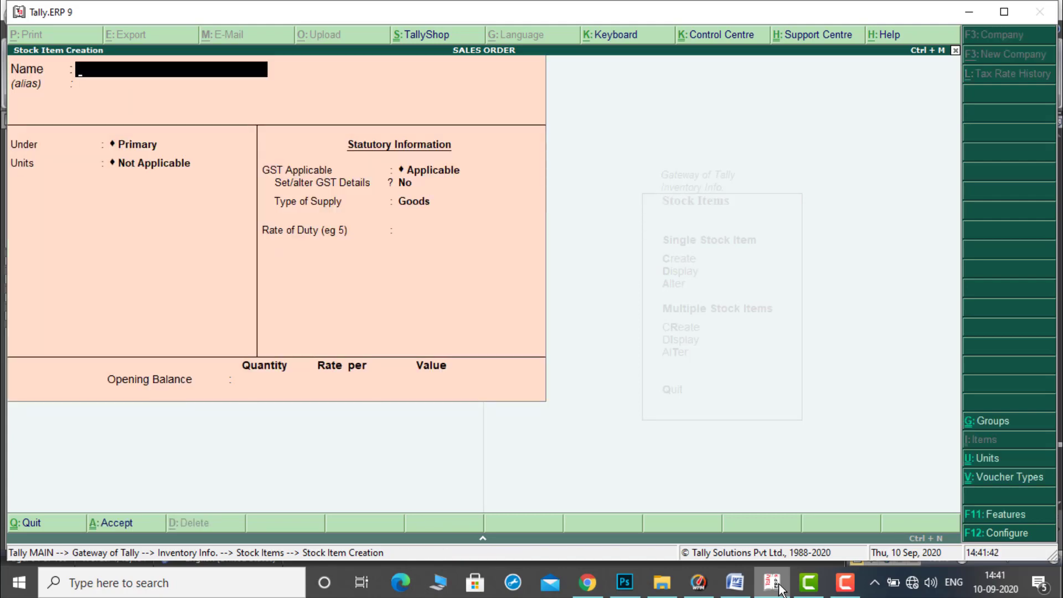
Check the next item in the Word table and start creating stock item BPL under Primary with nos as its unit.
click(749, 588)
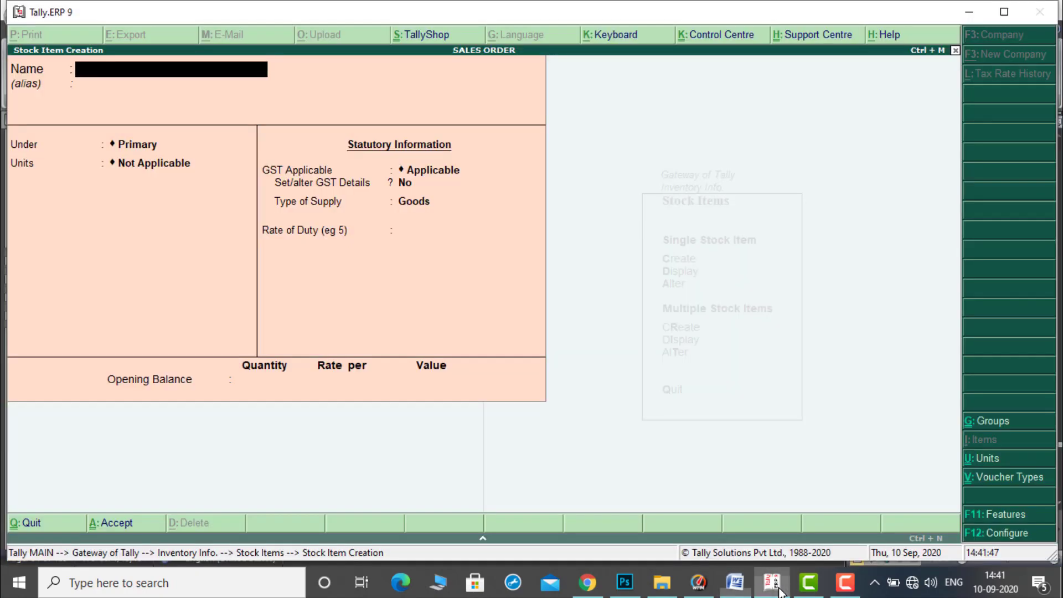
click(775, 588)
text(B)
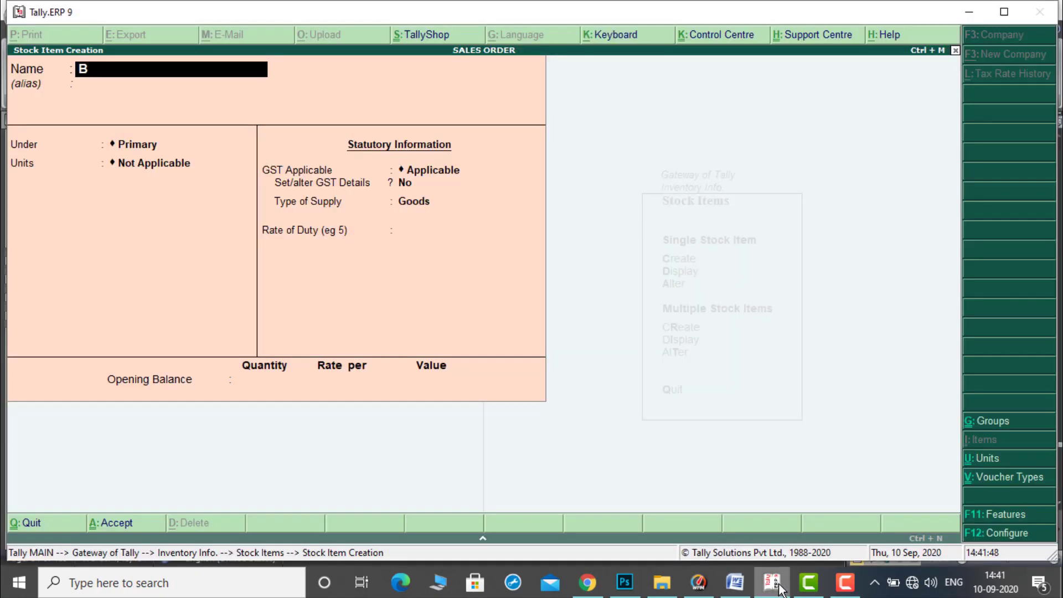
text(PL)
key(Return)
key(Return)
key(Return)
key(Down)
key(Return)
key(Return)
Enable GST details for BPL and add a tax rate history entry applicable from 1-Apr-2020.
key(y)
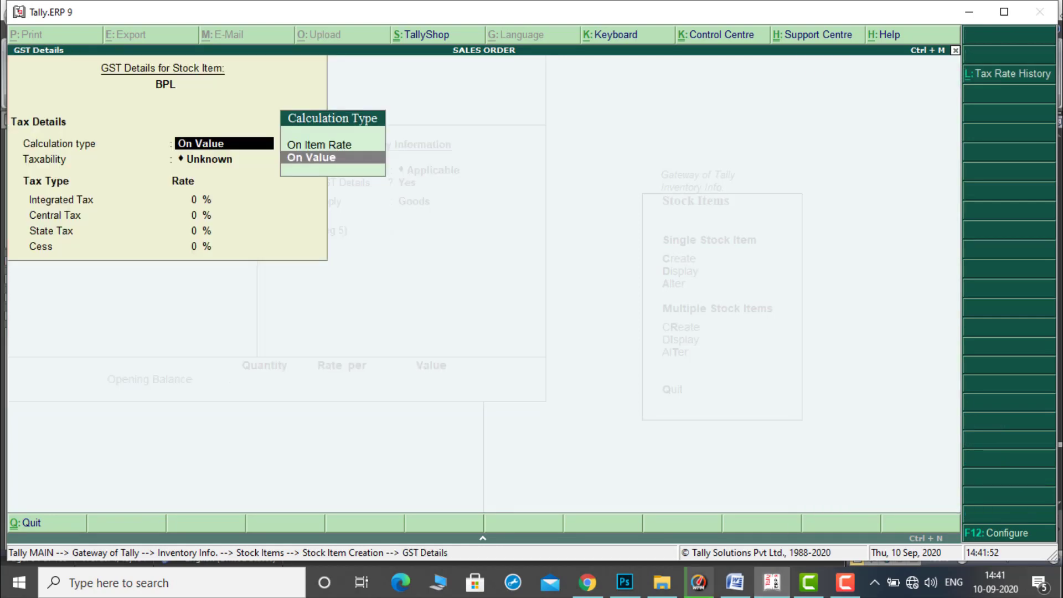
click(995, 78)
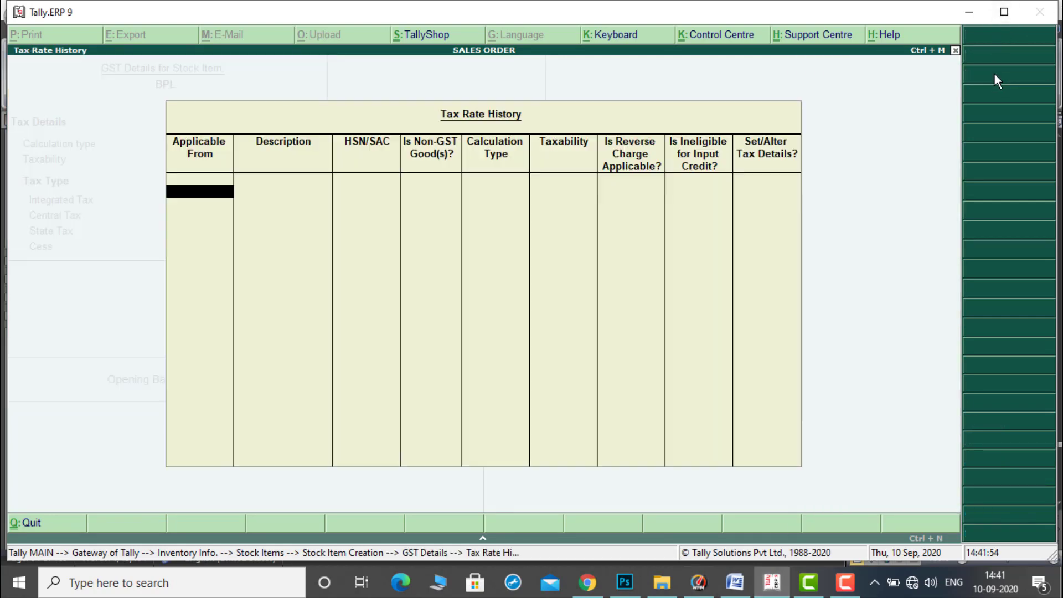
text(1-4)
key(Return)
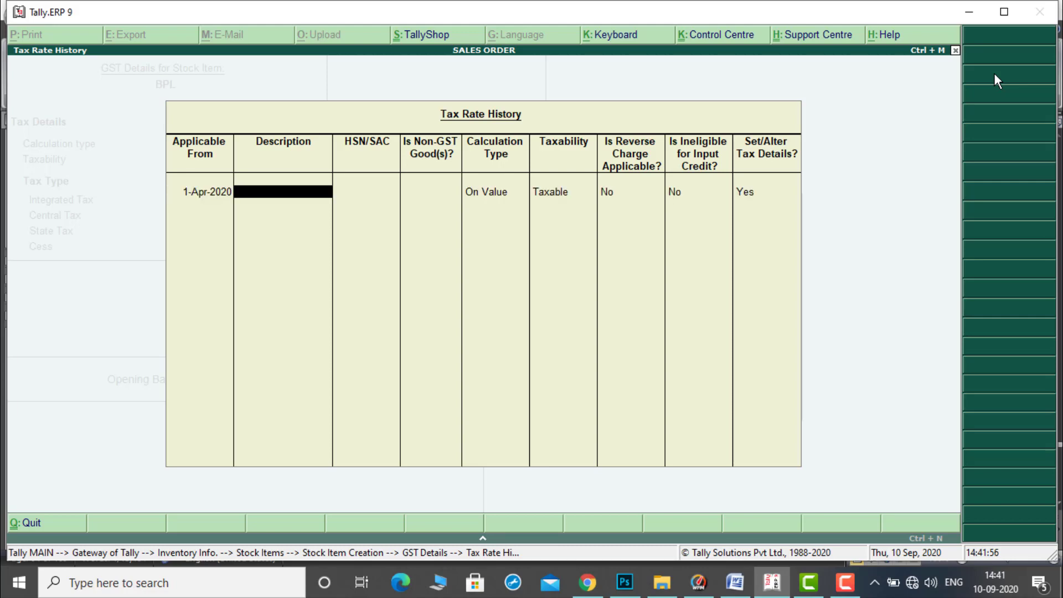
key(Return)
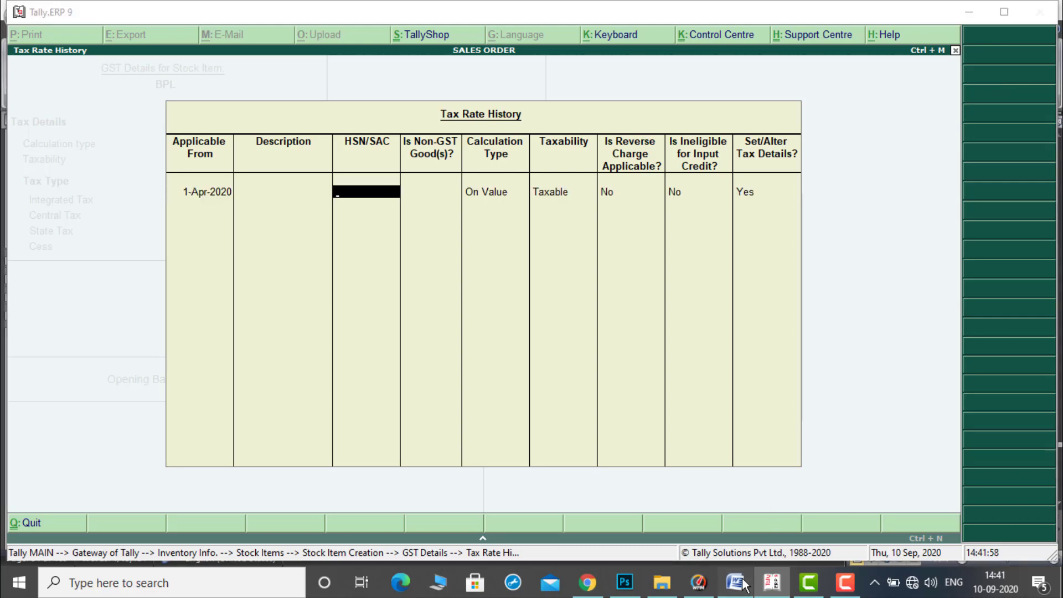
Copy BPL's HSN code 987456 from the Word table into its tax rate entry, keeping it taxable on value.
click(742, 582)
drag(471, 279, 512, 280)
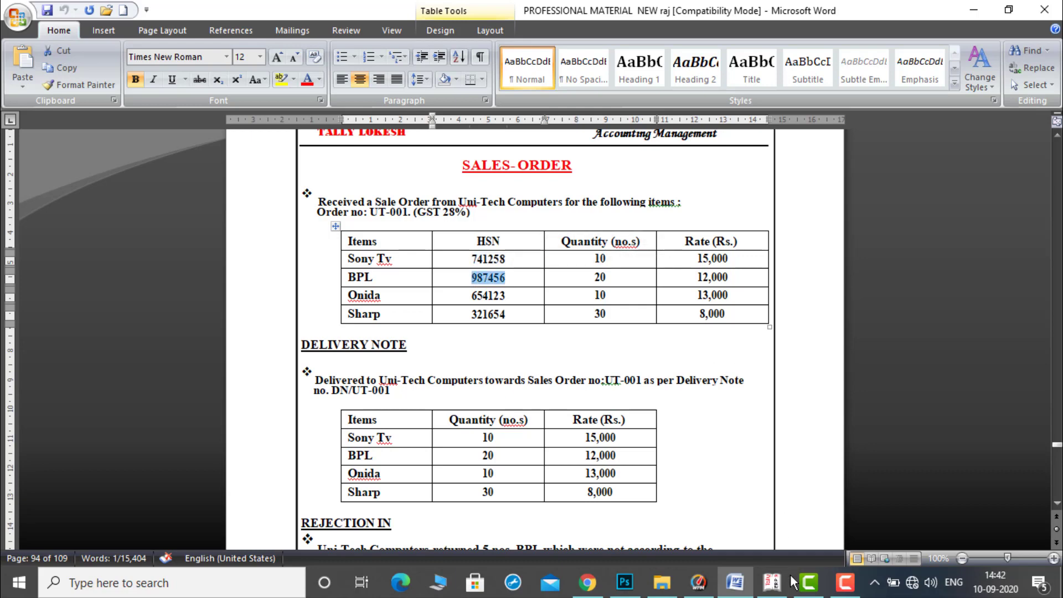
click(773, 582)
key(ctrl+alt+v)
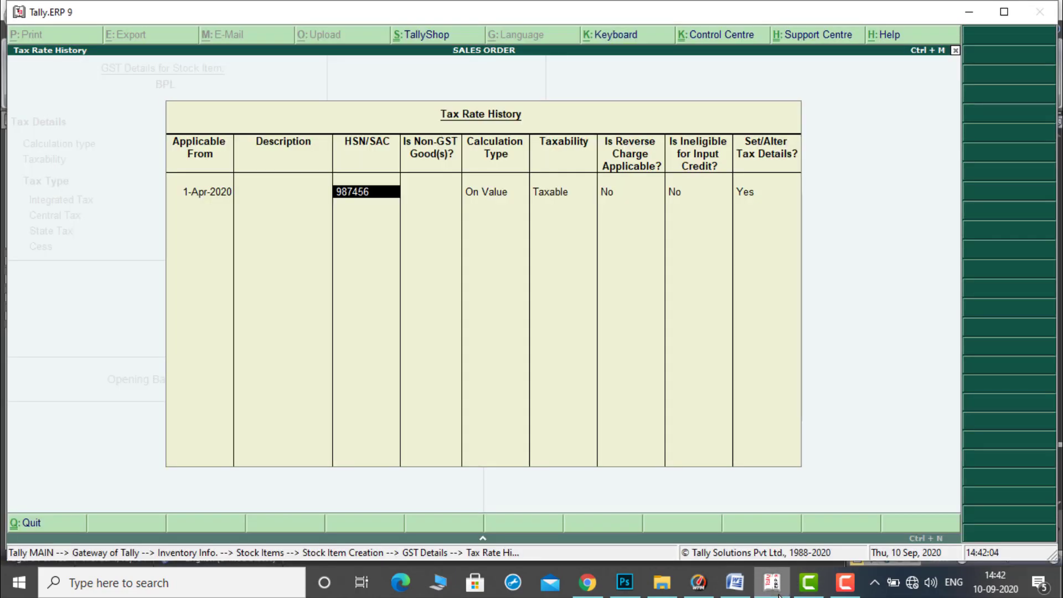
key(Return)
key(Return)
key(Return)
key(Return)
Set BPL's integrated tax rate to 28%, accept the tax details, and save the stock item.
text(28)
key(Return)
key(ctrl+a)
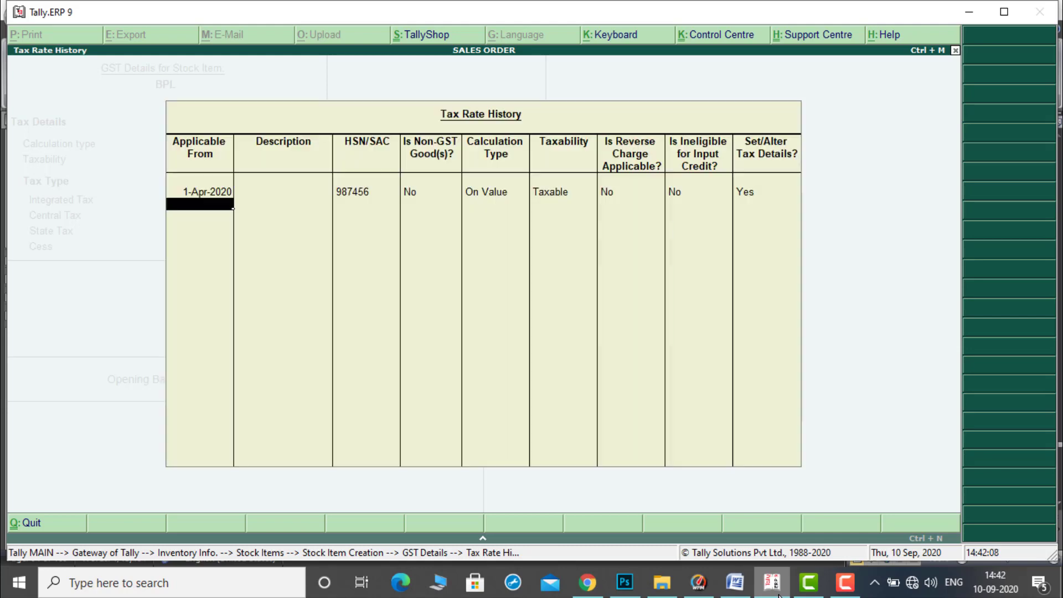
key(Return)
key(ctrl+a)
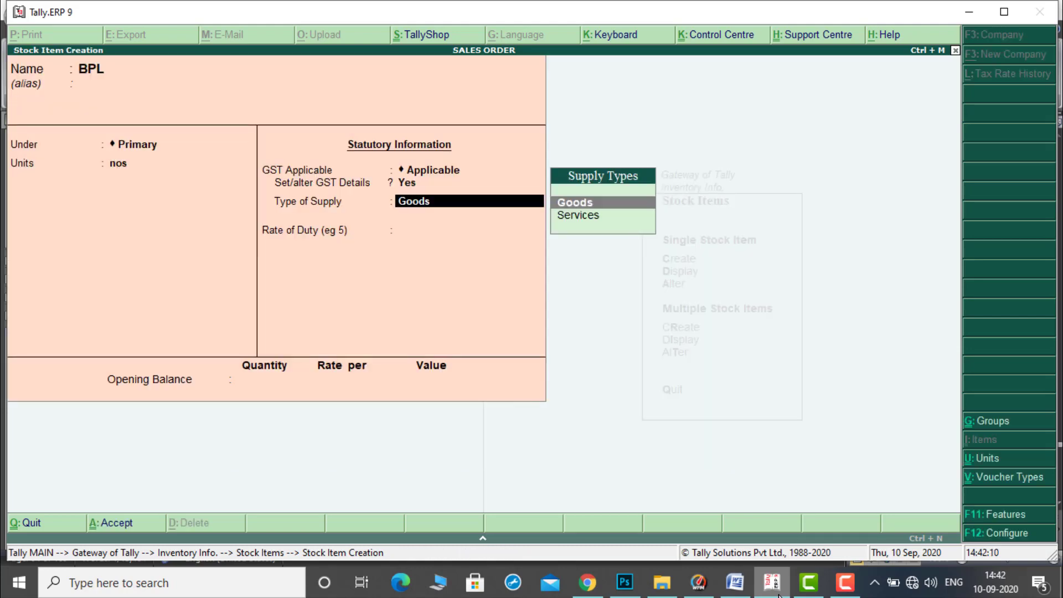
key(ctrl+a)
Start creating stock item ONIDA under Primary with nos as its unit and GST applicable.
text(ONIDA)
key(Return)
key(Return)
key(Return)
key(Down)
key(Return)
key(Return)
Enable GST details for ONIDA and add a tax rate history entry applicable from 1-Apr-2020.
key(y)
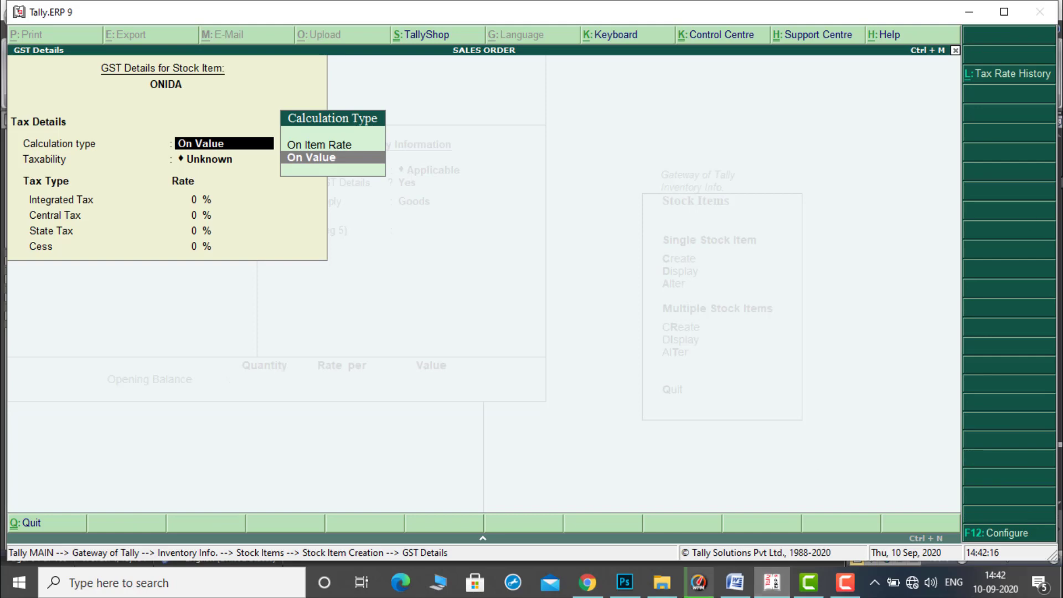
click(1025, 72)
text(1-4)
key(Return)
key(Return)
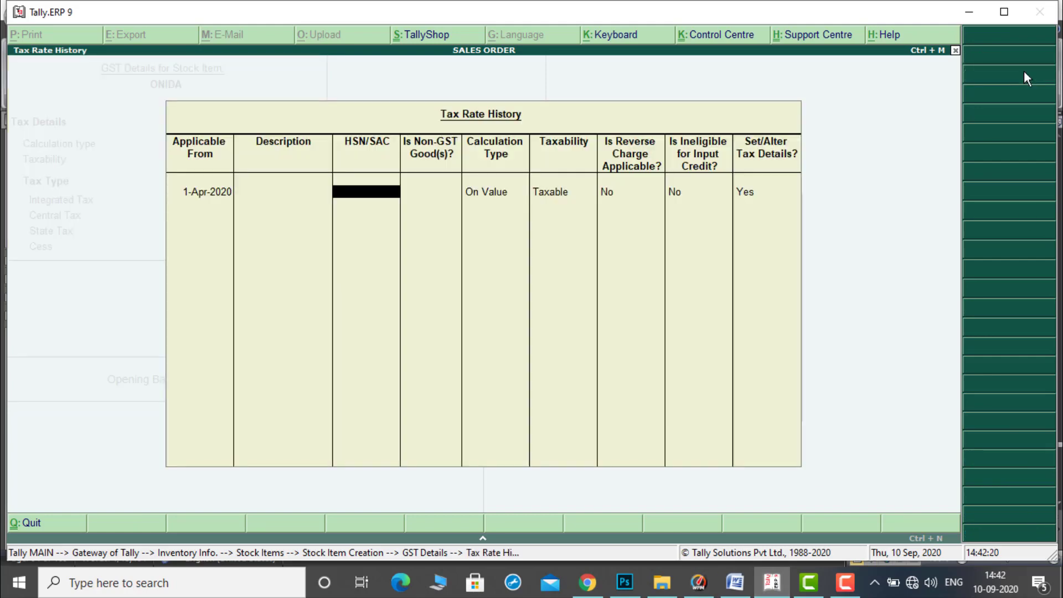
Copy Onida's HSN code 654123 from the Word table into its tax rate entry, keeping it taxable on value.
click(734, 583)
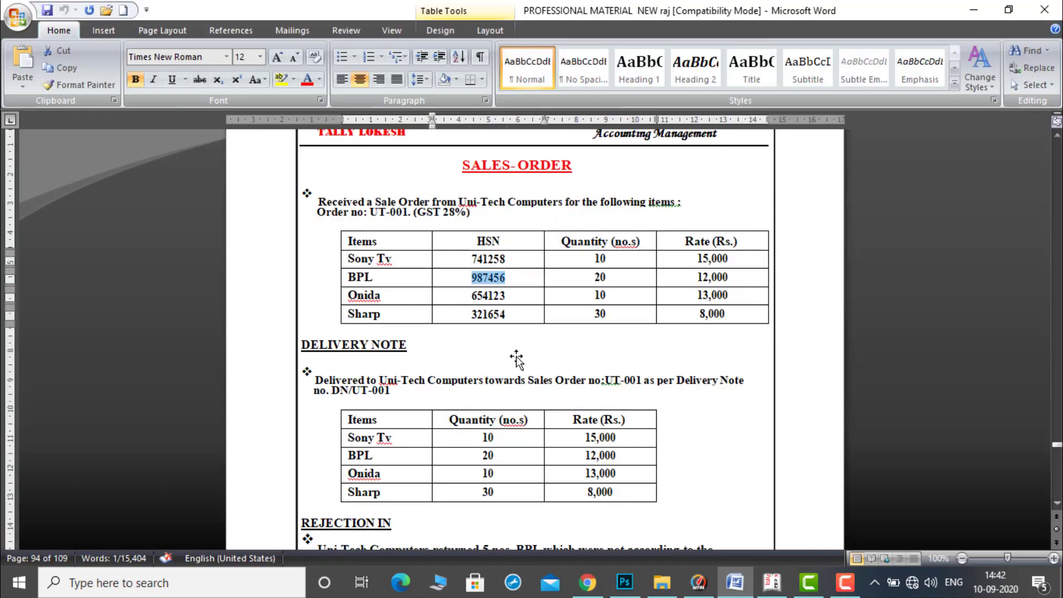
drag(471, 295, 516, 291)
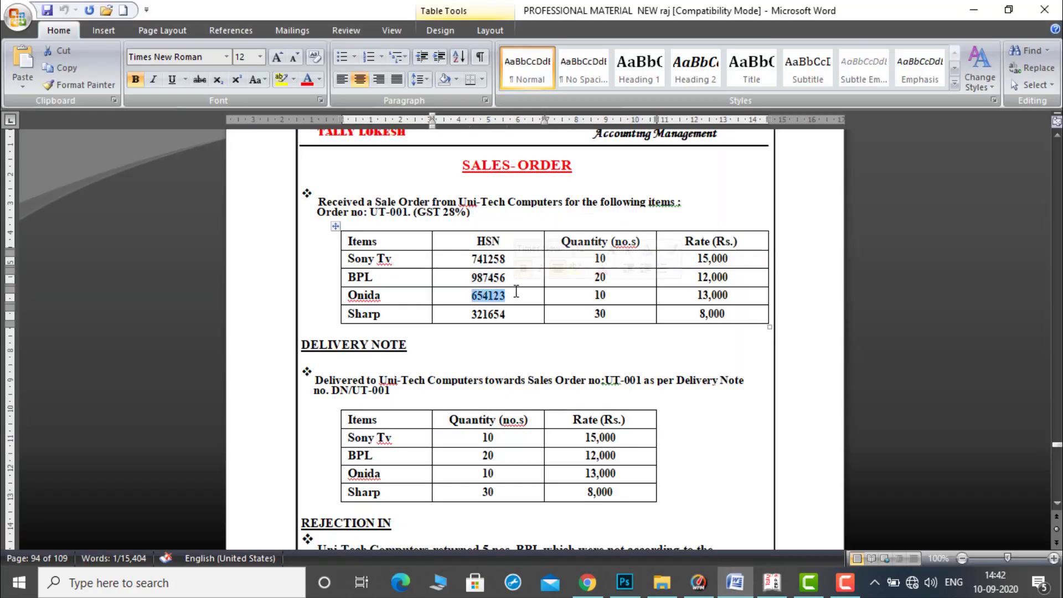
click(771, 584)
key(ctrl+alt+v)
key(Return)
key(Return)
key(Return)
key(Return)
key(Return)
key(Return)
key(Return)
Set ONIDA's integrated tax rate to 29%, accept the tax details, and save the stock item.
text(28)
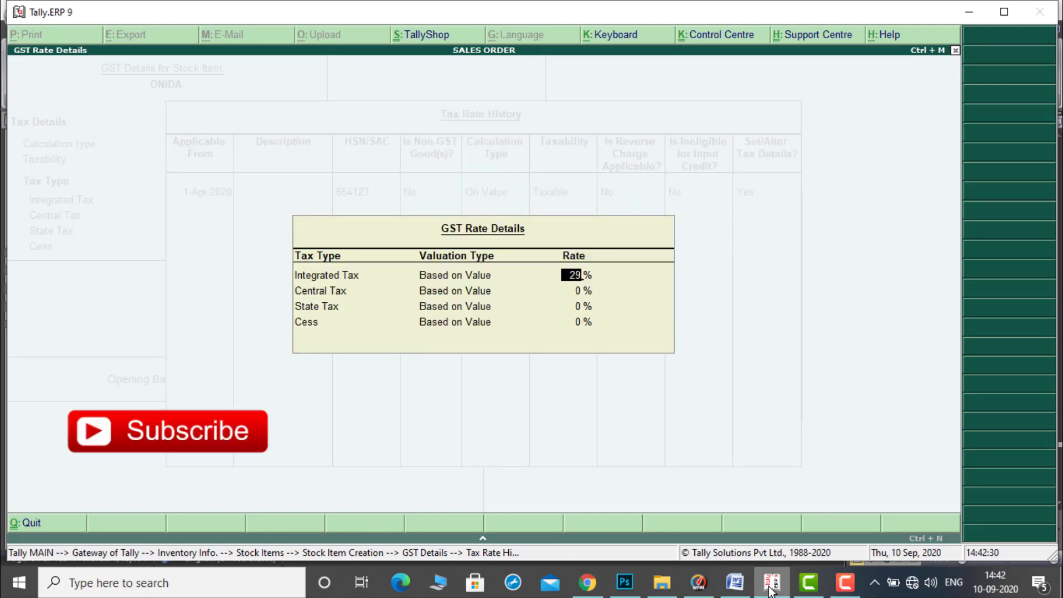
key(Return)
key(ctrl+a)
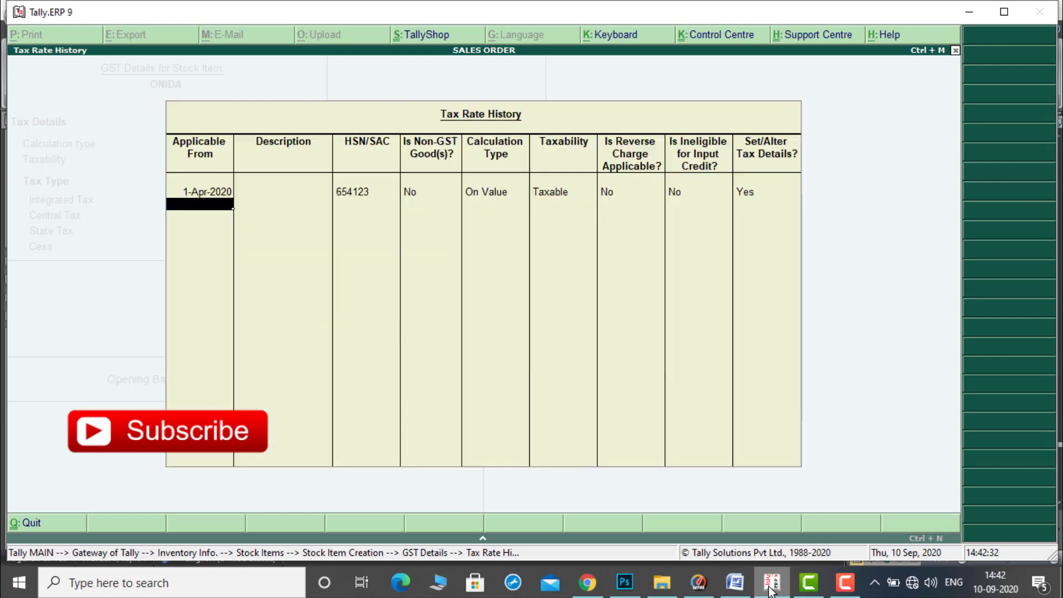
key(ctrl+a)
key(ctrl+a)
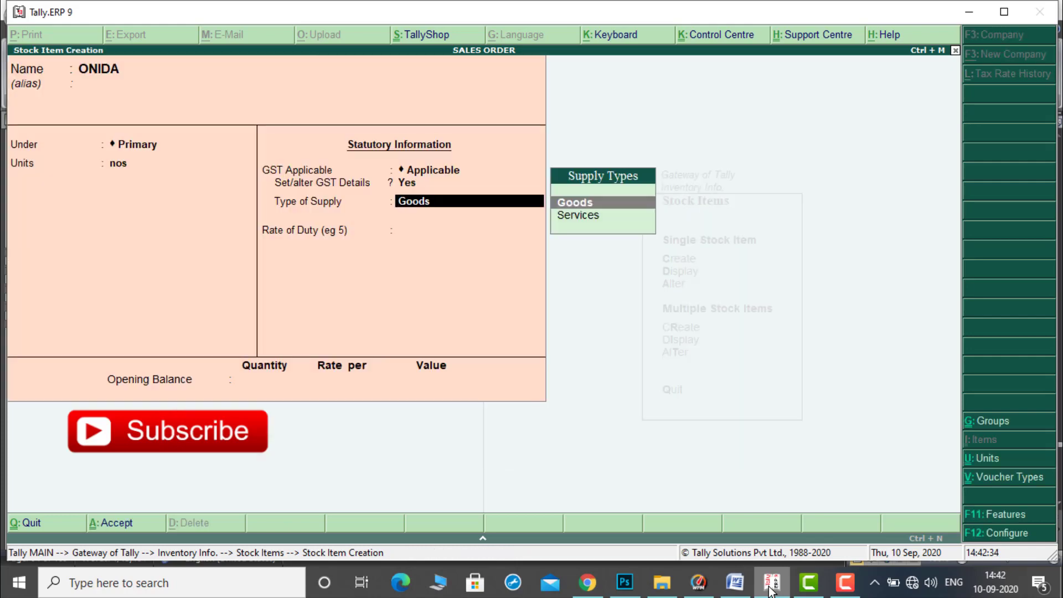
key(ctrl+a)
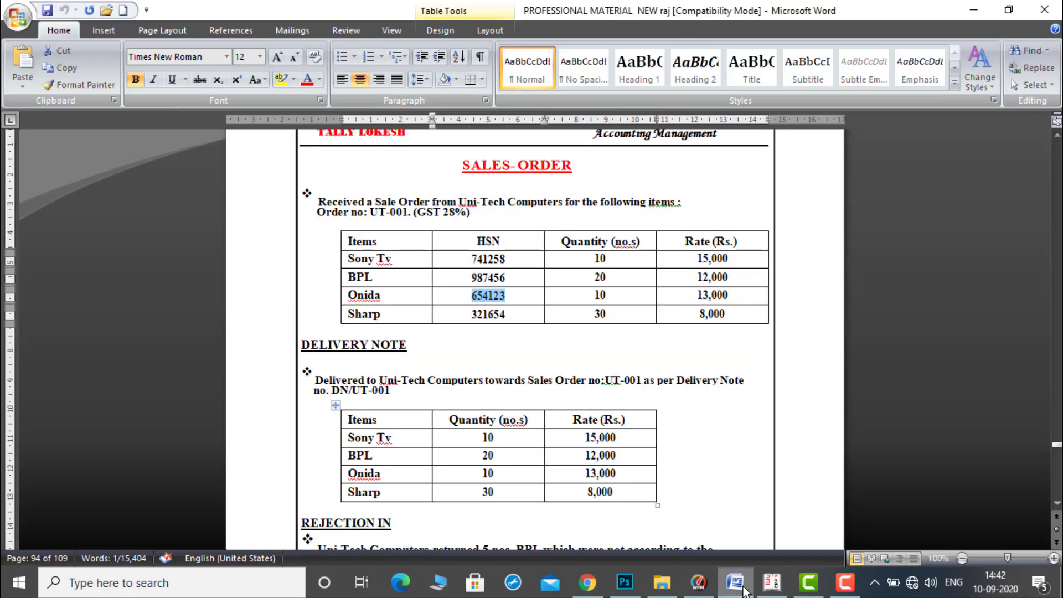
Check the last item in the Word table and start creating stock item SHARP under Primary with nos as its unit.
click(749, 591)
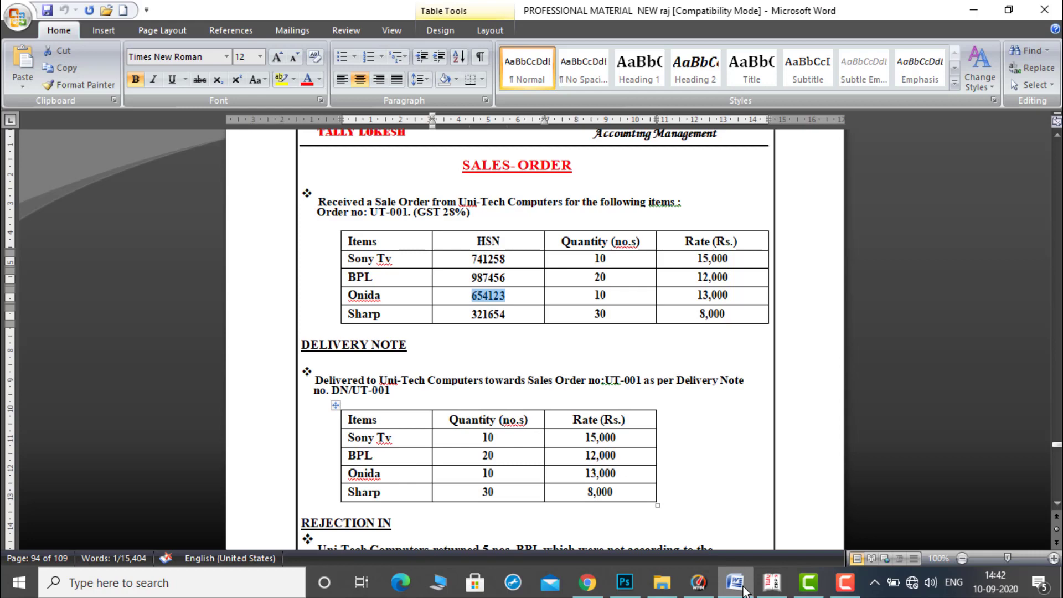
click(771, 587)
text(SHAR)
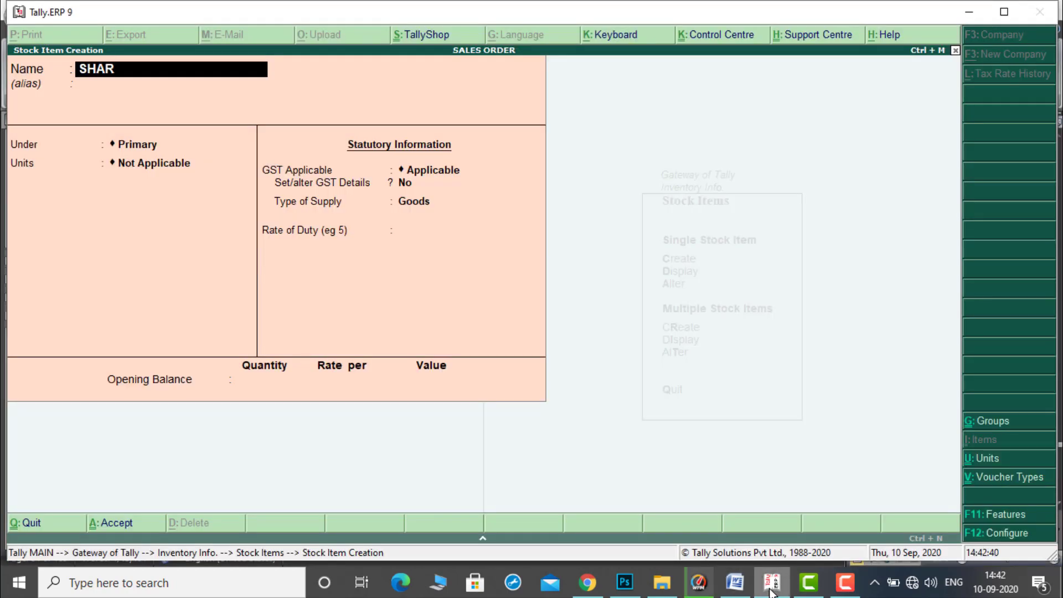
text(P)
key(Return)
key(Return)
key(Return)
key(Down)
key(Return)
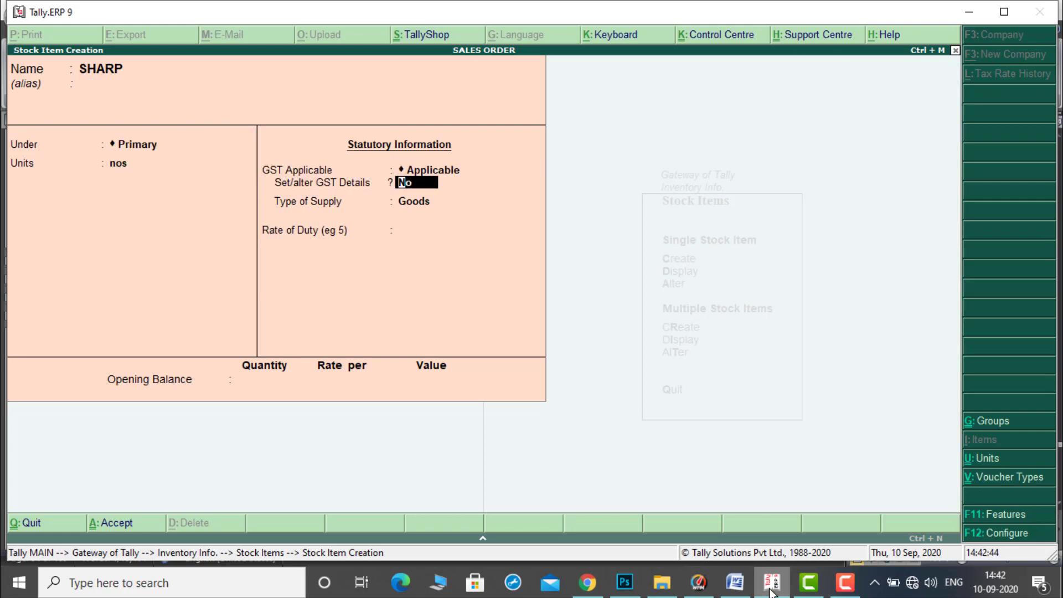
Enable GST details for SHARP and add a tax rate history entry applicable from 1-Apr-2020.
key(y)
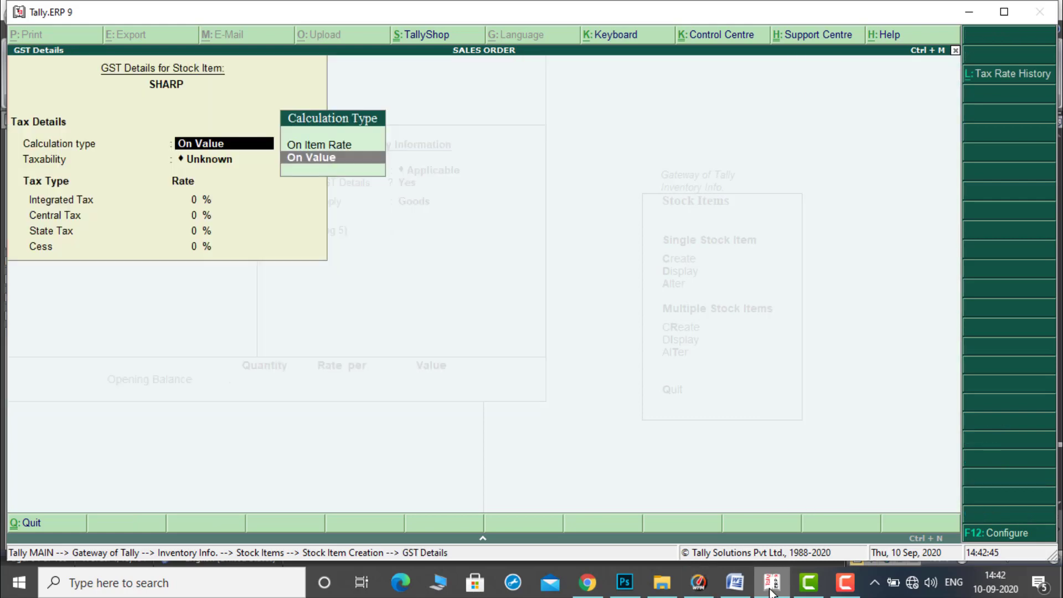
click(1016, 78)
text(1-4)
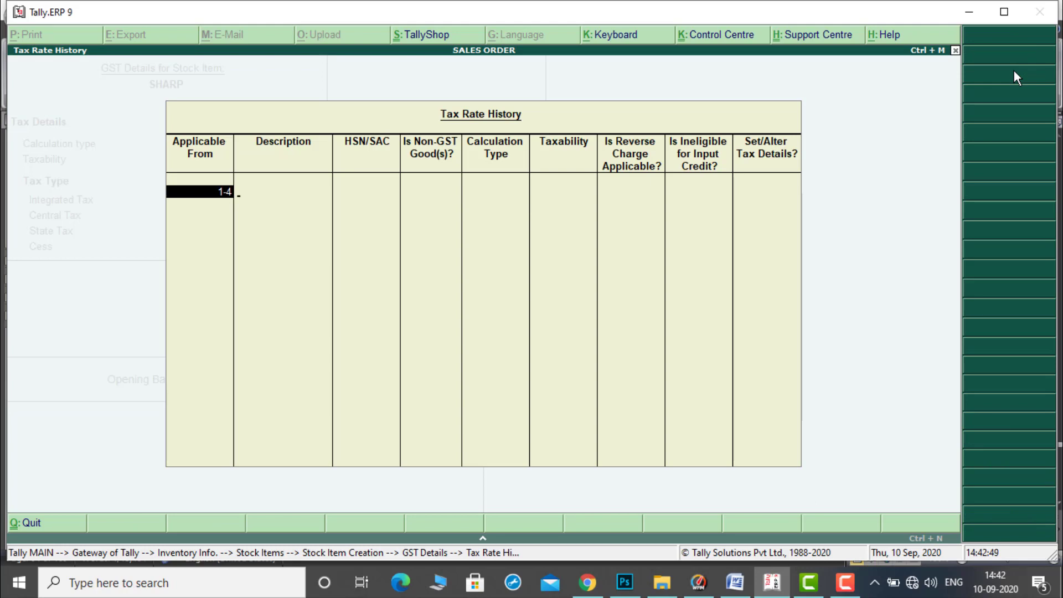
key(Return)
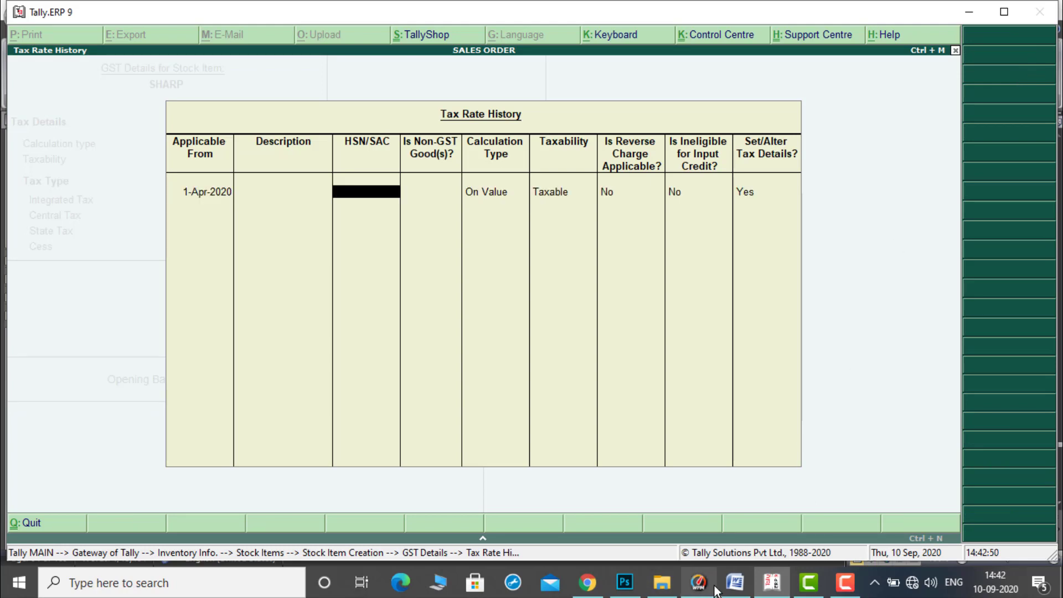
Copy Sharp's HSN code 321654 from the Word table into its tax rate entry, keeping it taxable on value.
click(735, 582)
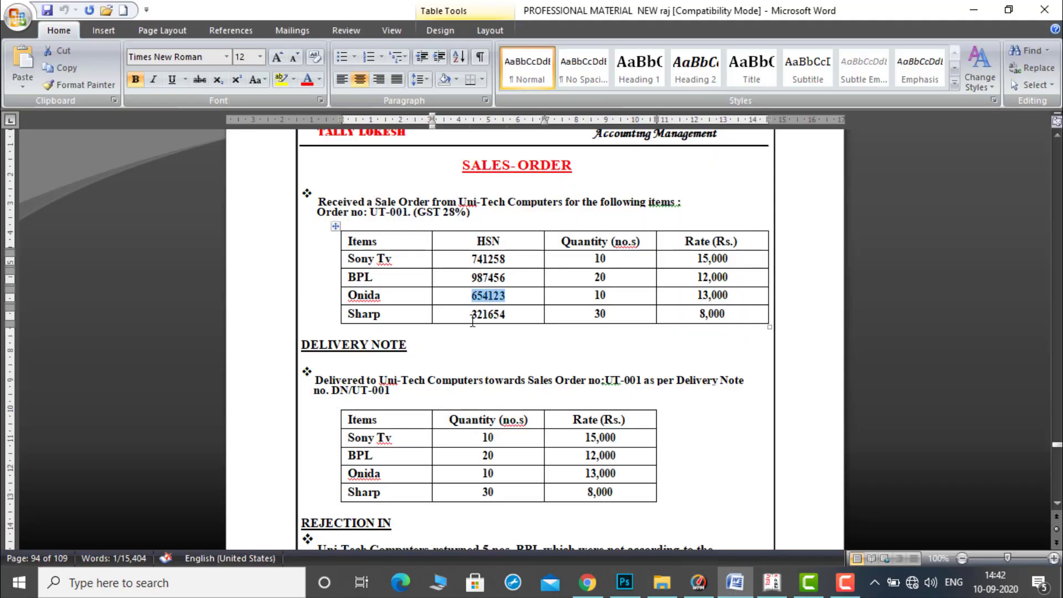
drag(473, 314, 515, 315)
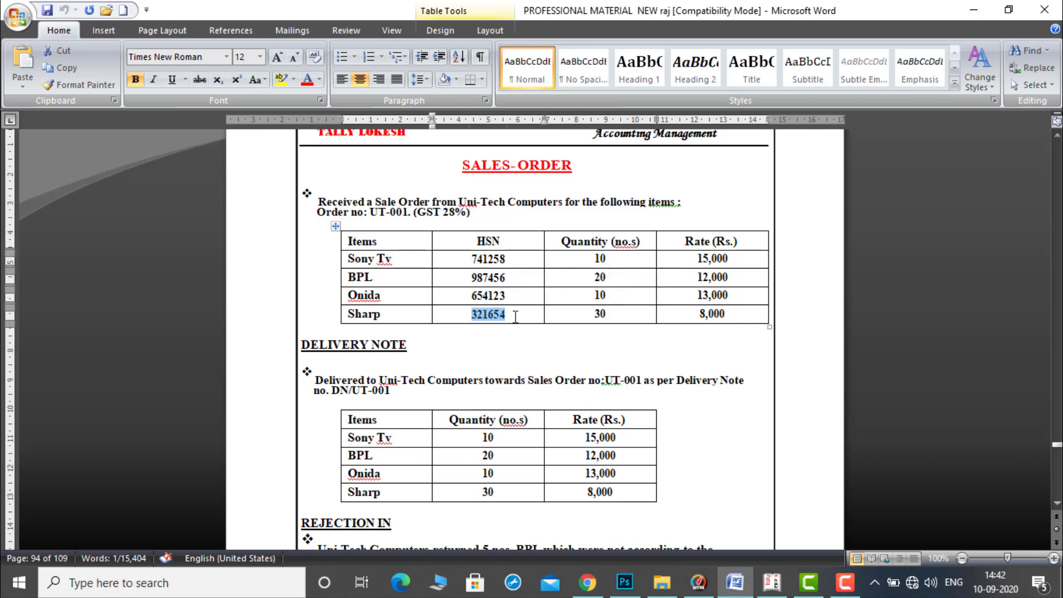
click(773, 582)
key(ctrl+alt+v)
key(Return)
key(Return)
key(Return)
key(Return)
key(Return)
key(Return)
key(Return)
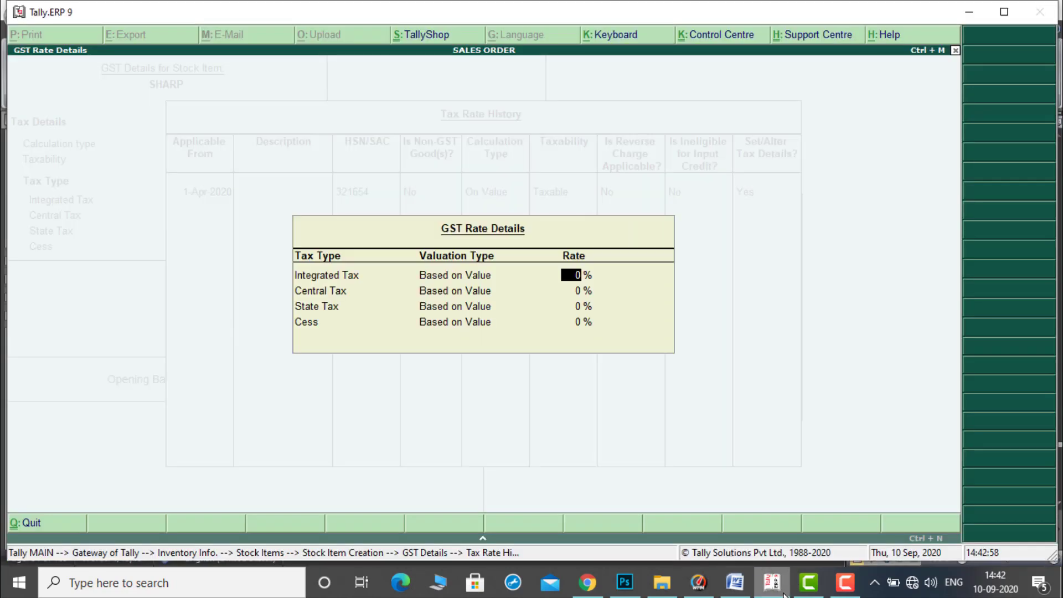
Set SHARP's integrated tax rate to 28%, accept the tax details, and save the stock item.
text(28)
key(Return)
key(Return)
key(Return)
key(Return)
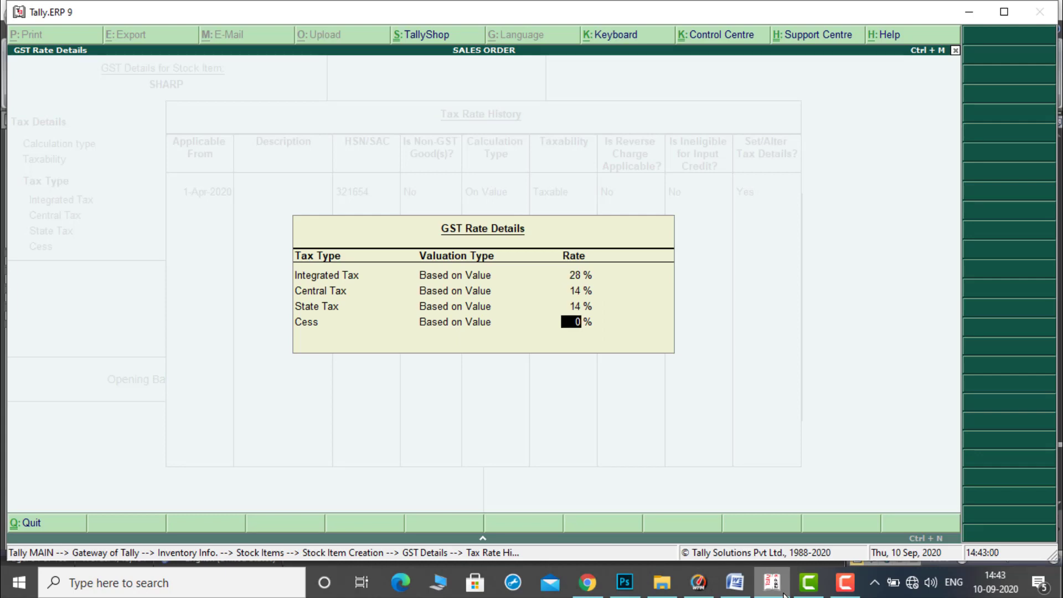
key(Return)
key(ctrl+a)
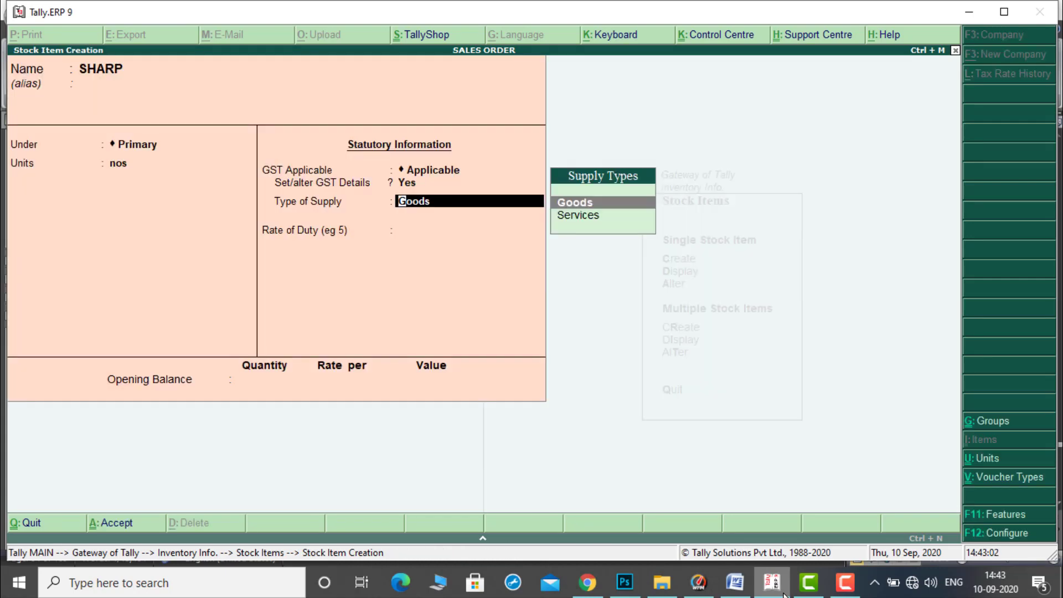
key(ctrl+a)
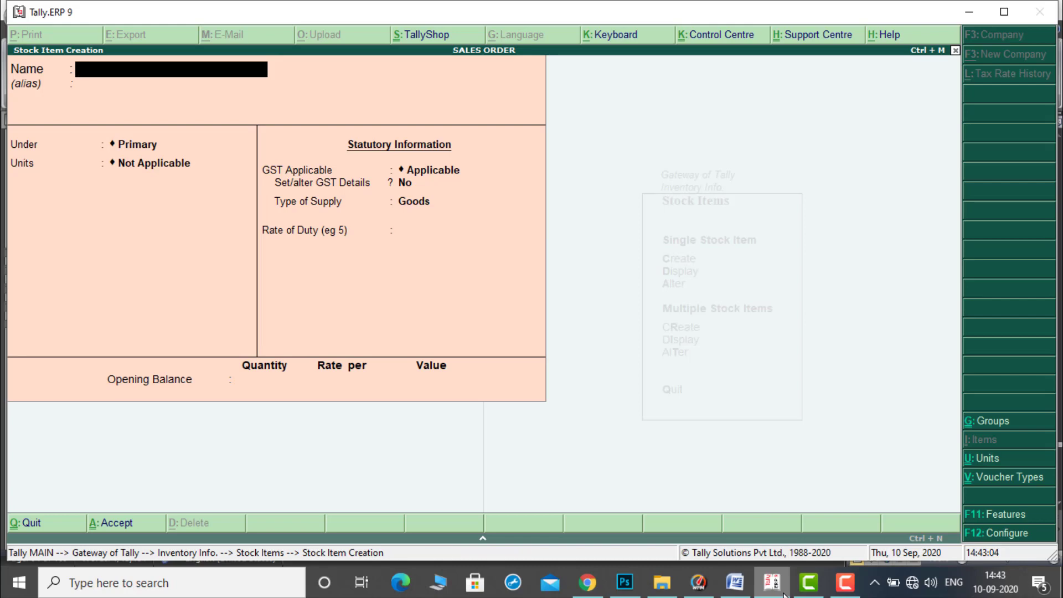
Quit stock item creation, return to the Gateway of Tally, and open a new sales order voucher.
key(Escape)
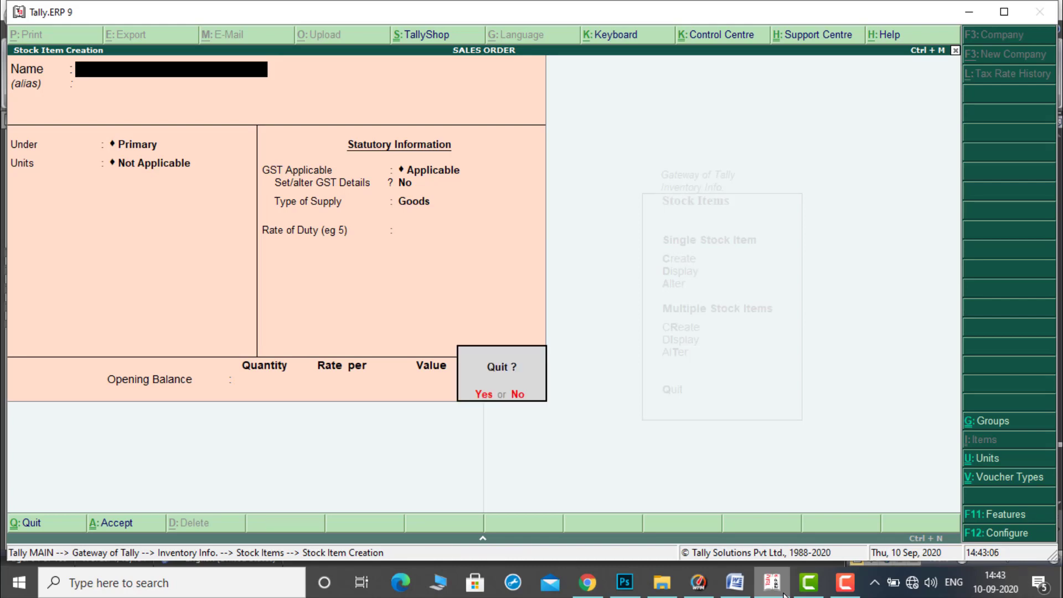
key(y)
key(Escape)
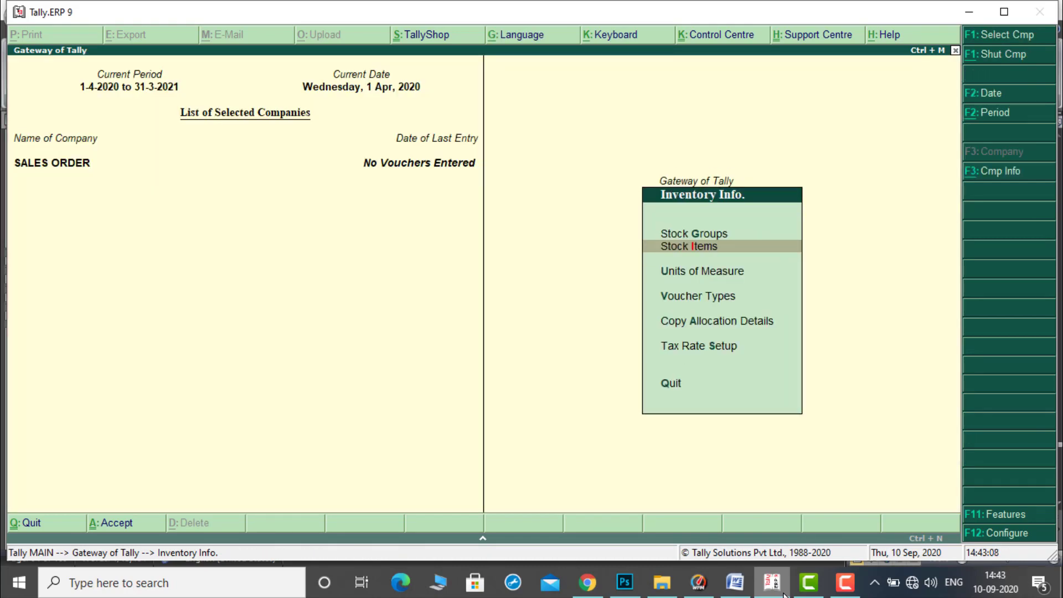
key(Escape)
key(Down)
key(Down)
key(Down)
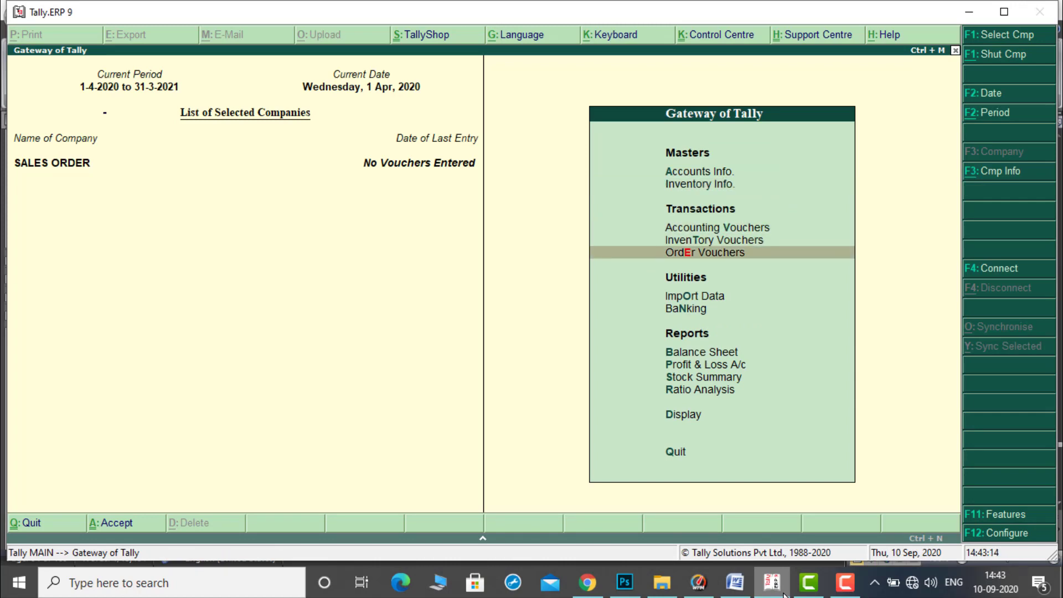
key(Return)
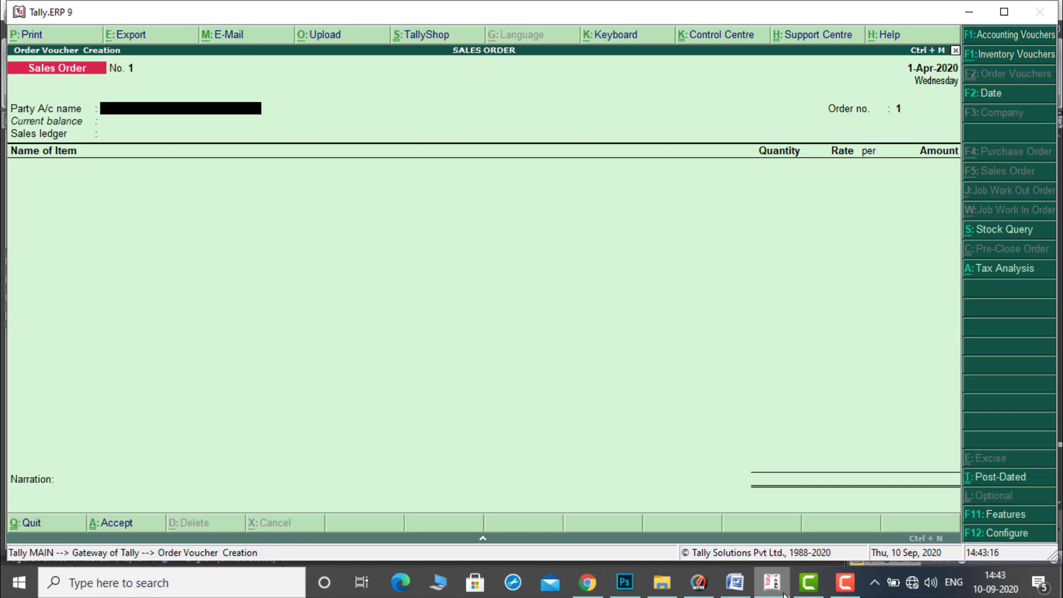
Select UNI TECH COMPUTERS as the sales order's party and accept its order, despatch and buyer details unchanged.
text(U)
key(Return)
key(Return)
key(Return)
key(Return)
key(Return)
key(Return)
key(Return)
key(Return)
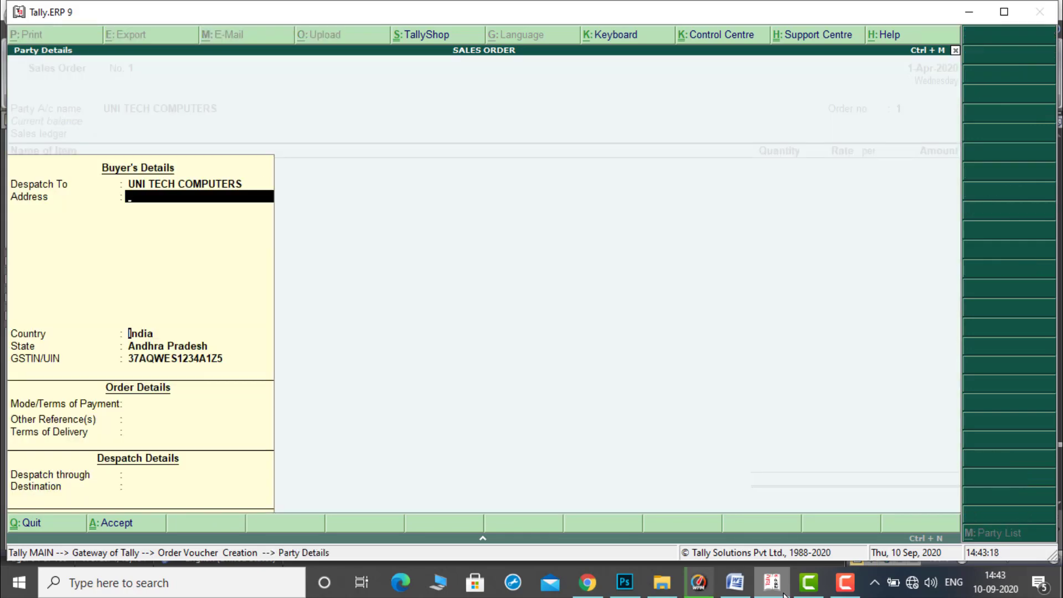
key(Return)
key(Return)
key(Return)
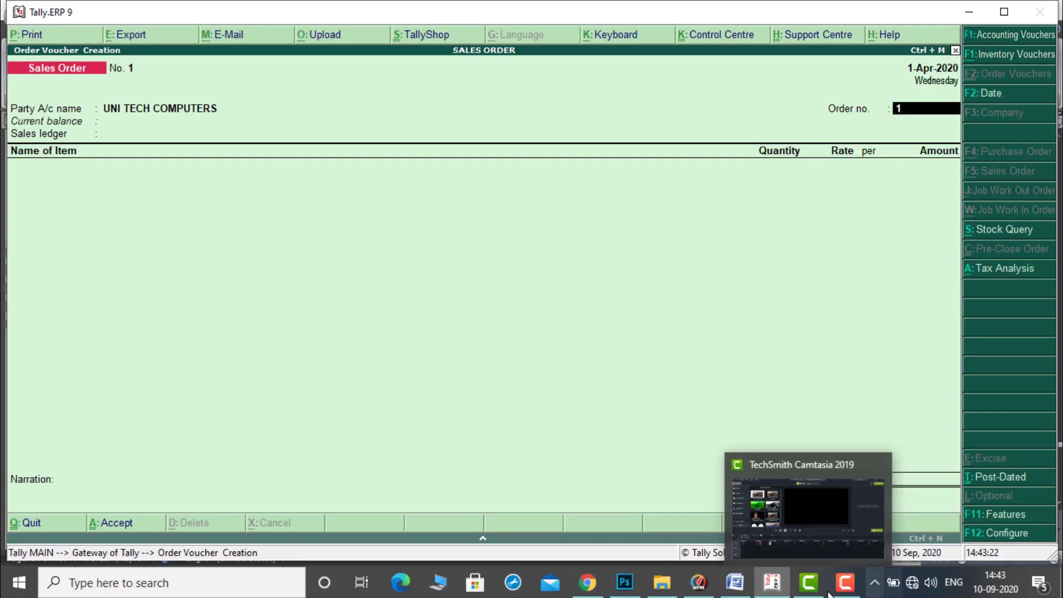
Enter the order number given in the Word document's SALES-ORDER exercise and choose SALES as the sales ledger.
click(741, 583)
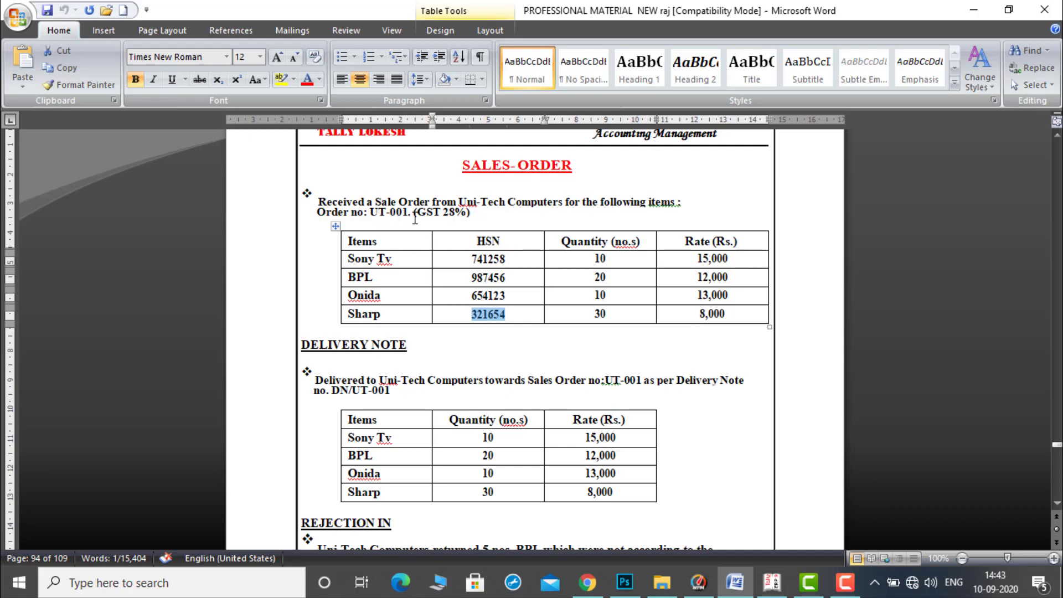
click(778, 584)
text(UT-00)
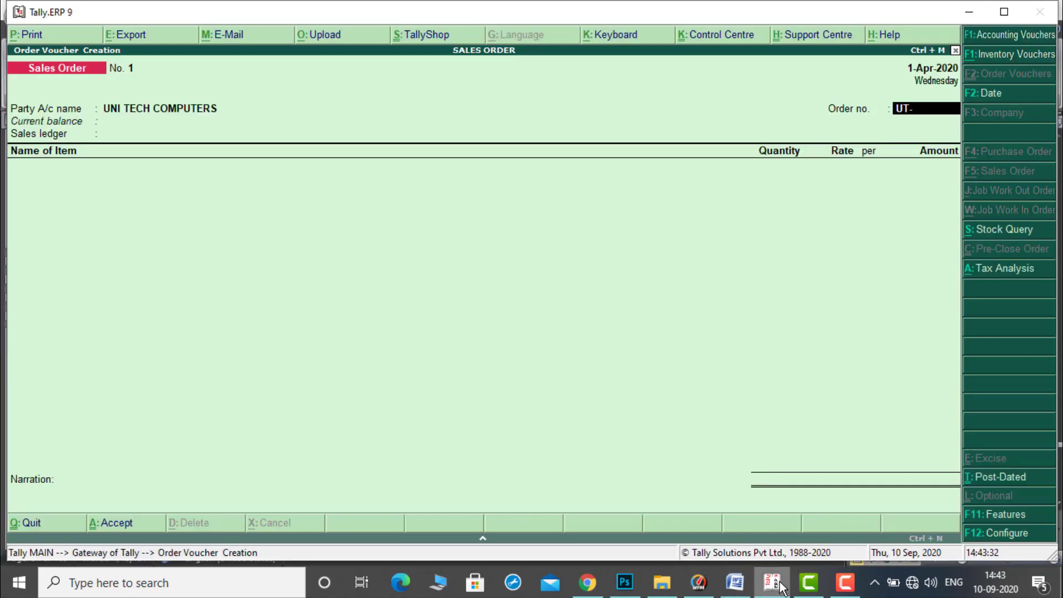
key(Return)
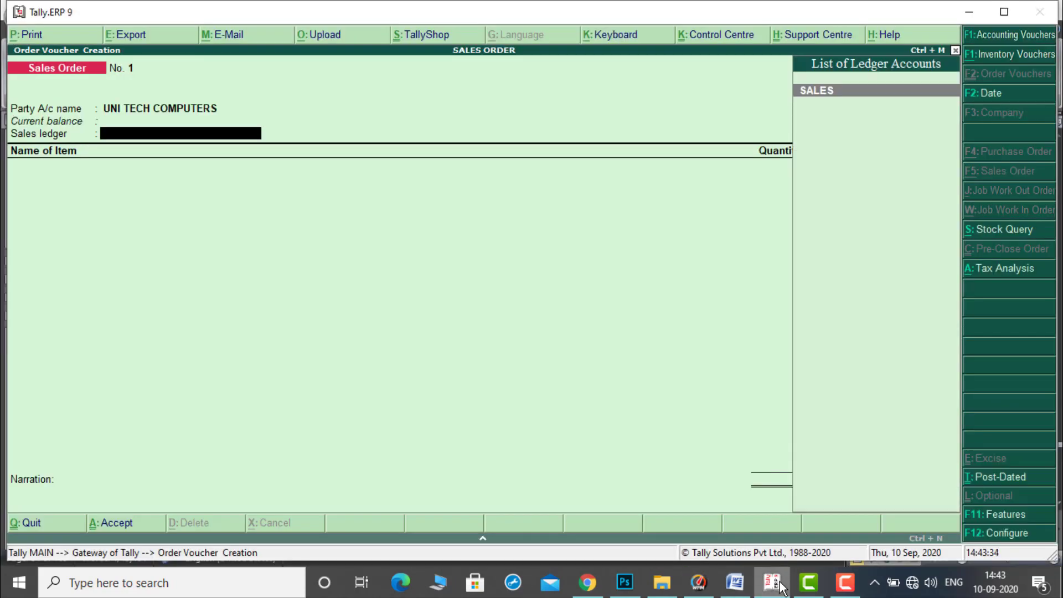
key(Return)
Add Sony Tv to the order, due on 1-Apr-2020, with the Word table's quantity of 10 nos.
text(S)
key(Down)
key(Down)
key(Return)
key(Return)
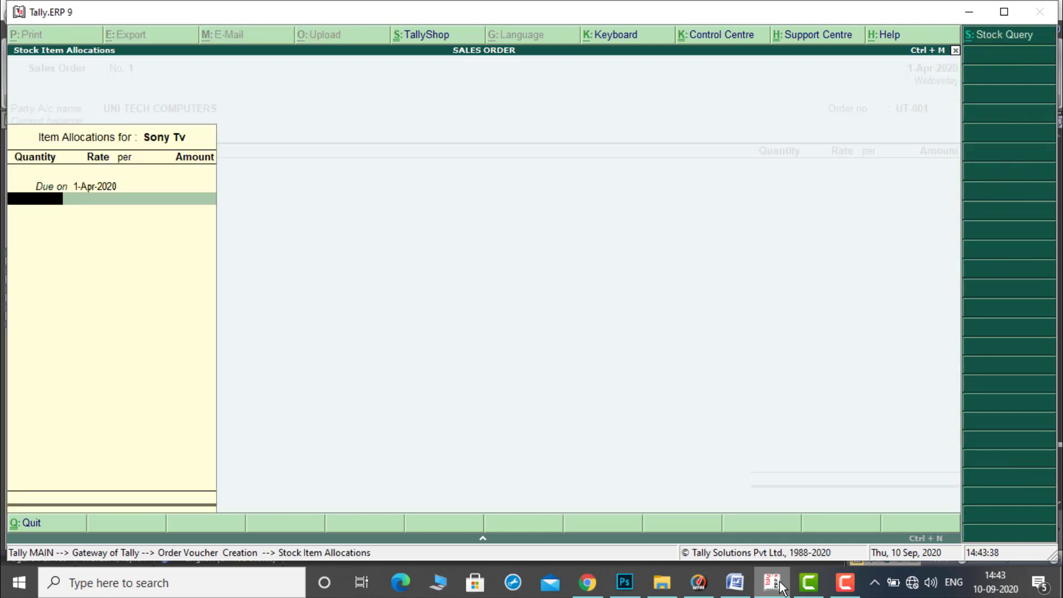
click(735, 582)
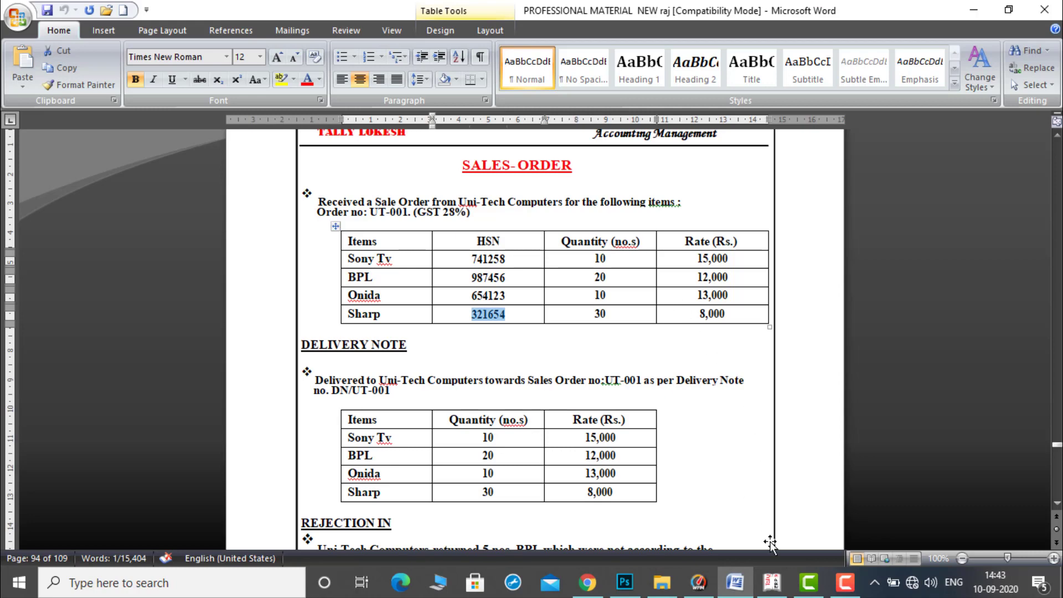
click(780, 589)
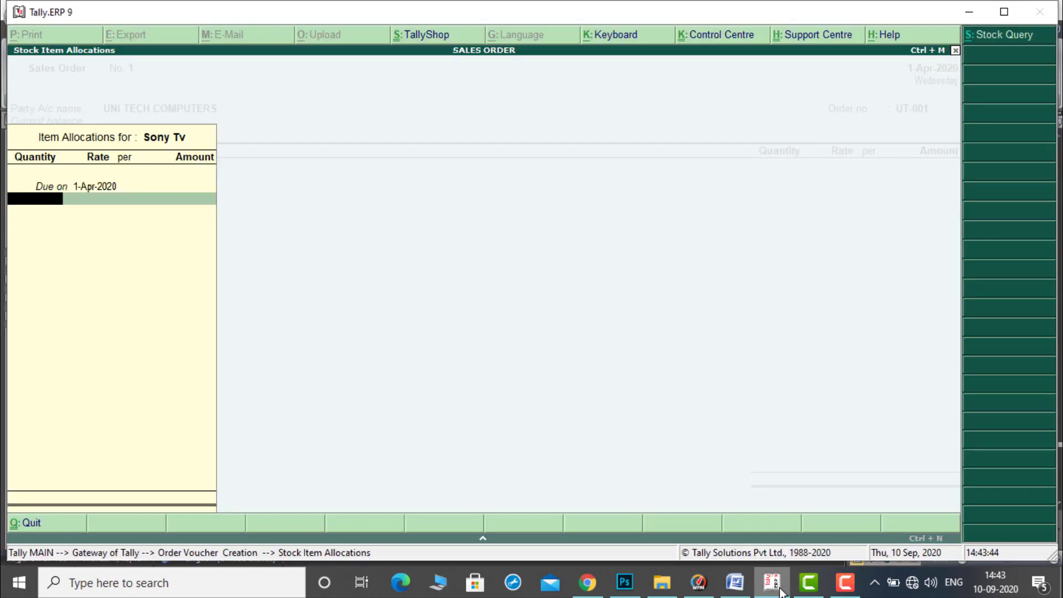
text(0)
key(Return)
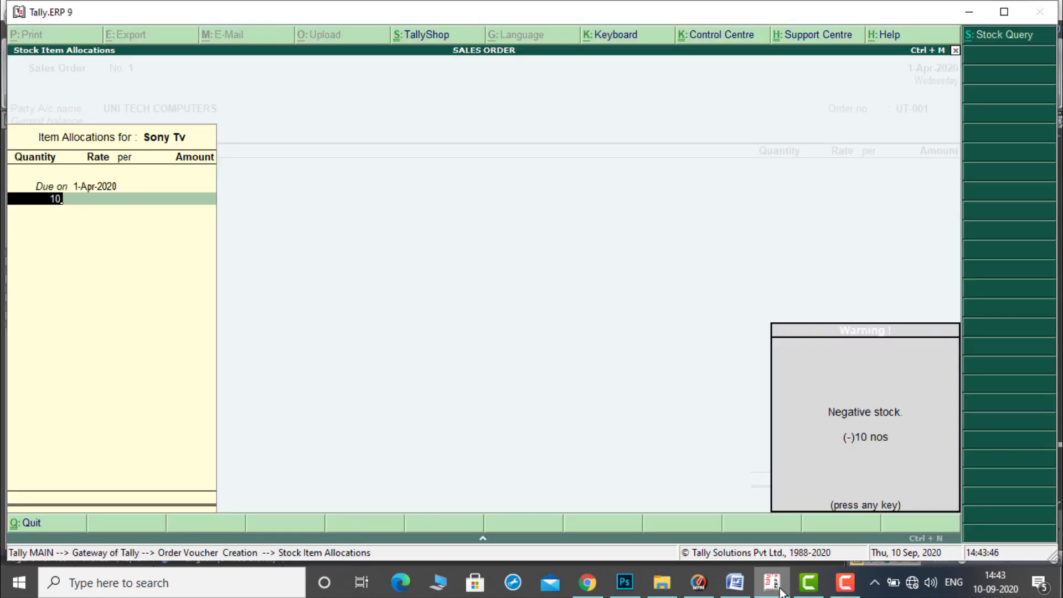
key(Return)
Set the Sony Tv rate to 15,000 per nos and accept the item line.
text(15,000)
key(Return)
key(Return)
key(Return)
key(Return)
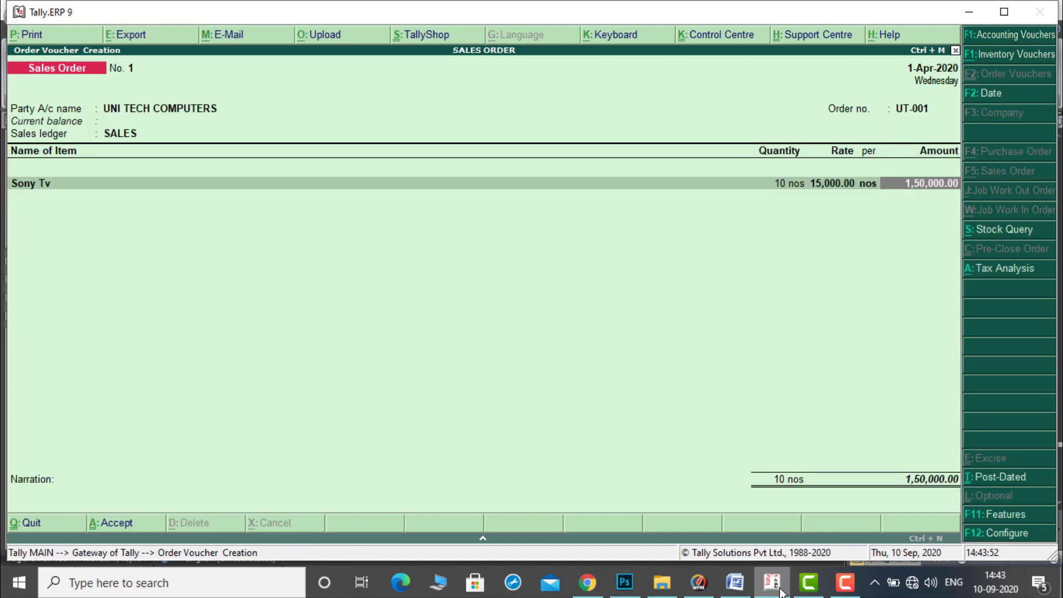
key(Return)
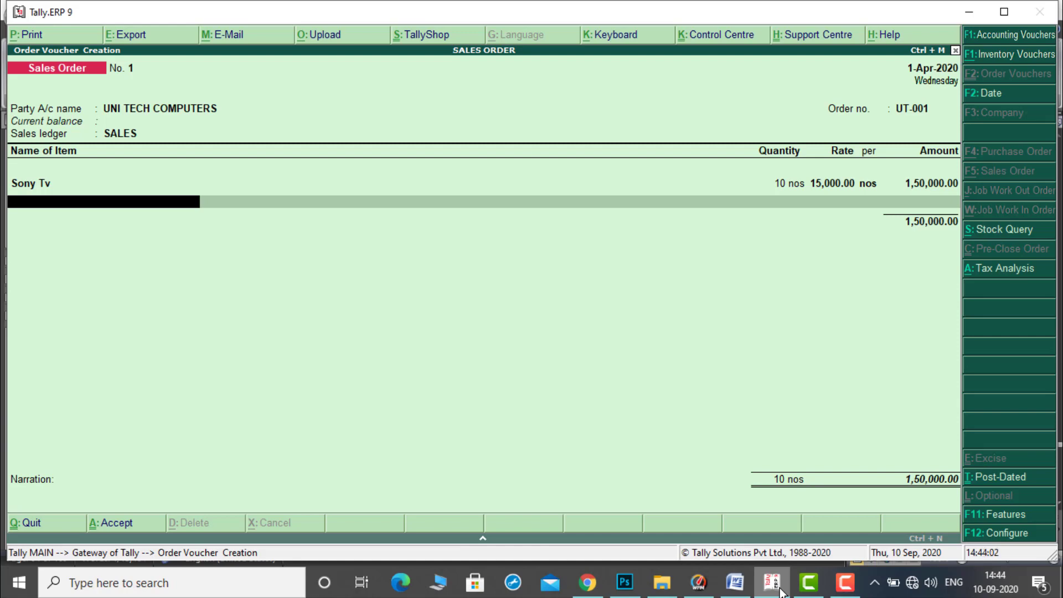
Check the Word table and add BPL to the order, due on 1-Apr-2020, with a quantity of 20 nos.
click(744, 591)
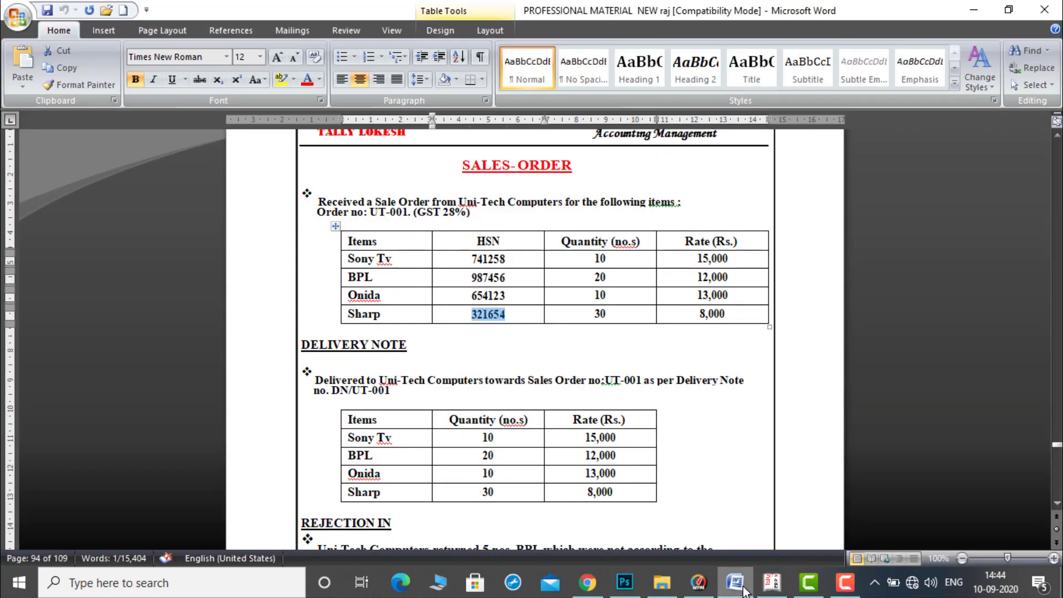
click(772, 591)
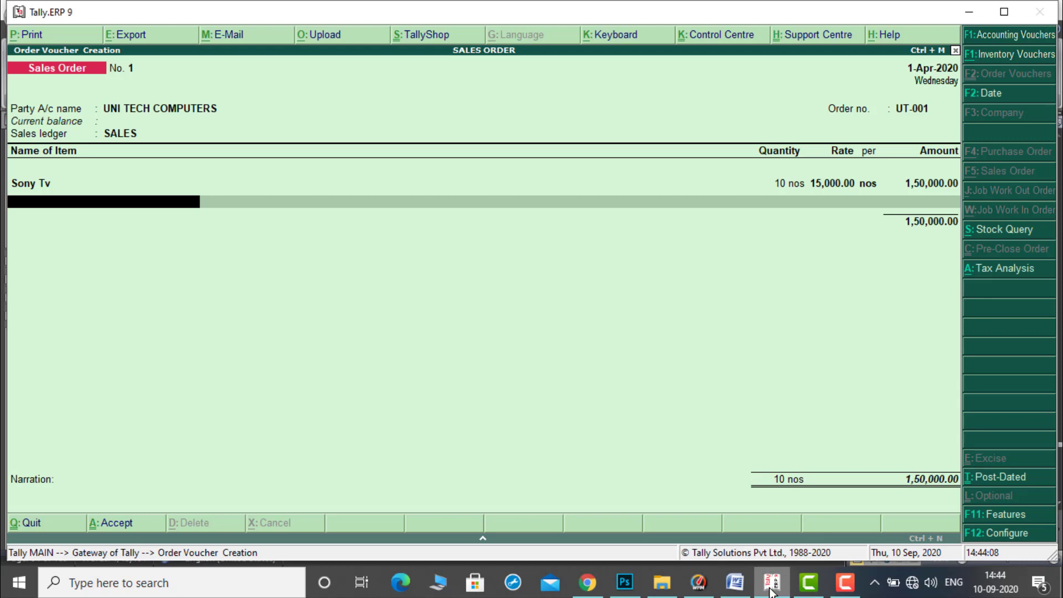
text(b)
key(Return)
key(Return)
text(20)
key(Return)
key(Return)
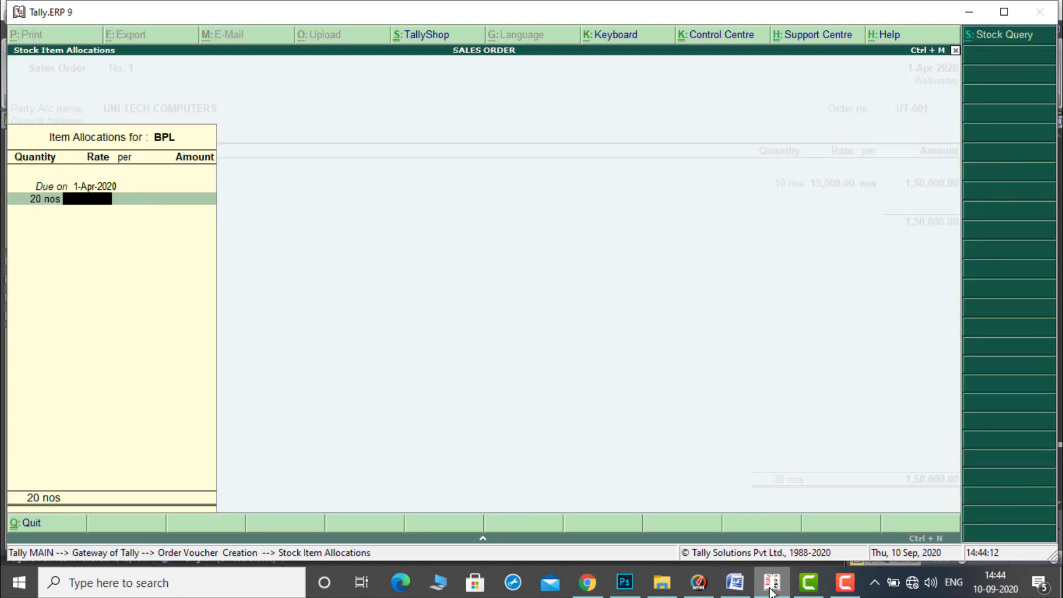
Set the BPL rate to 12,000 per nos as listed in the Word table and accept the item line.
click(736, 586)
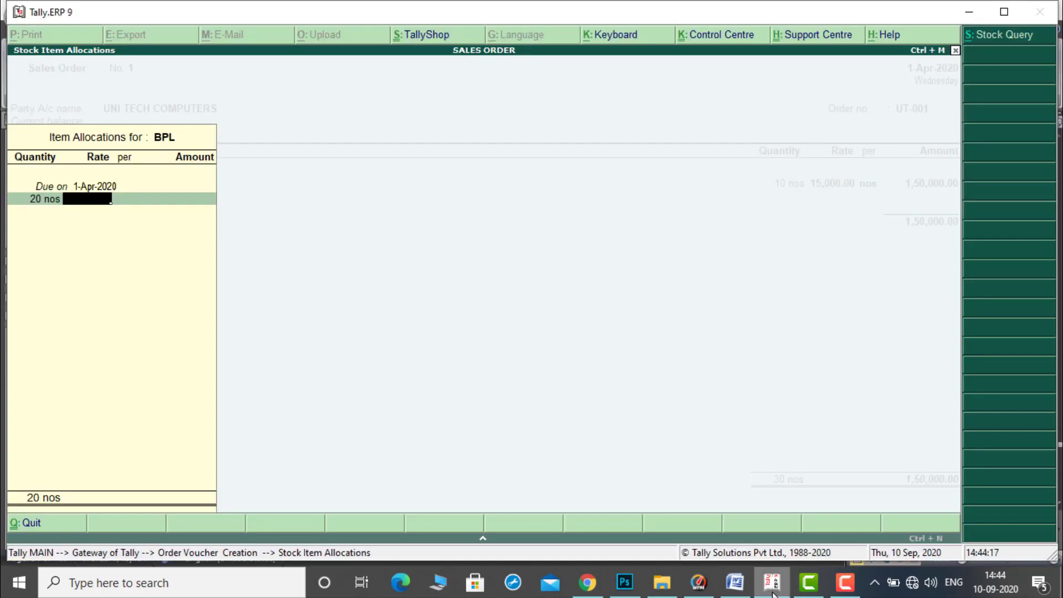
click(772, 584)
text(12,000)
key(Return)
key(Return)
key(Return)
key(Return)
key(Return)
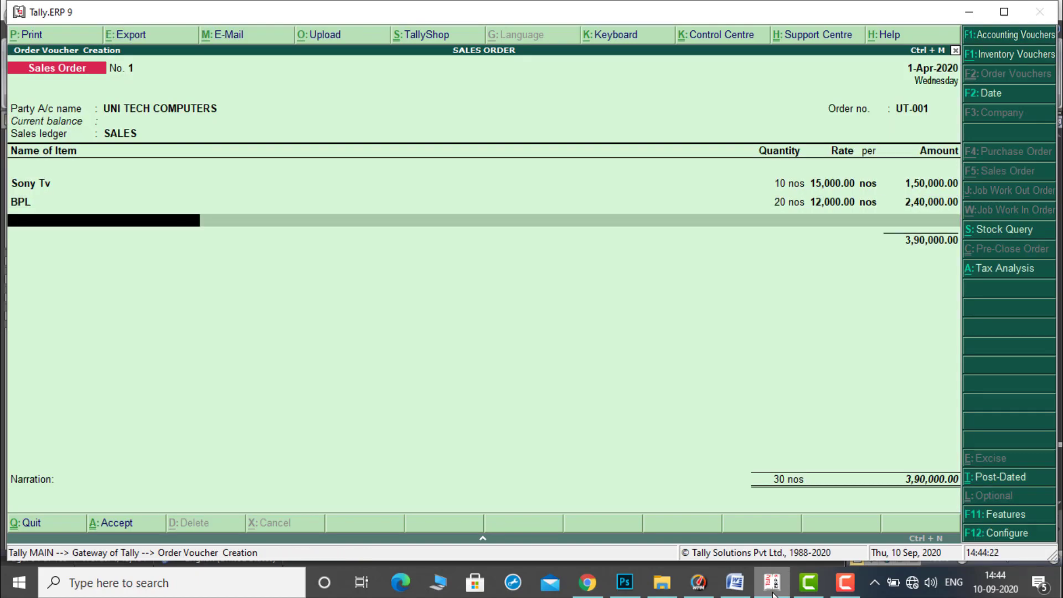
Add ONIDA to the order from the Word table, with 10 nos at 13,000 each, due on 1-Apr-2020.
text(o)
key(Return)
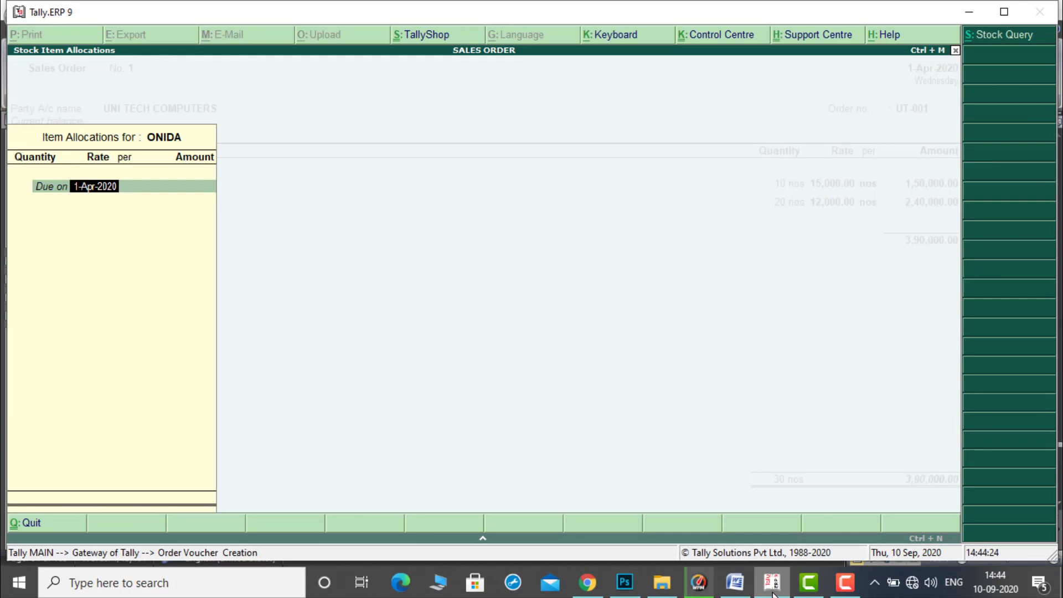
key(Return)
click(736, 584)
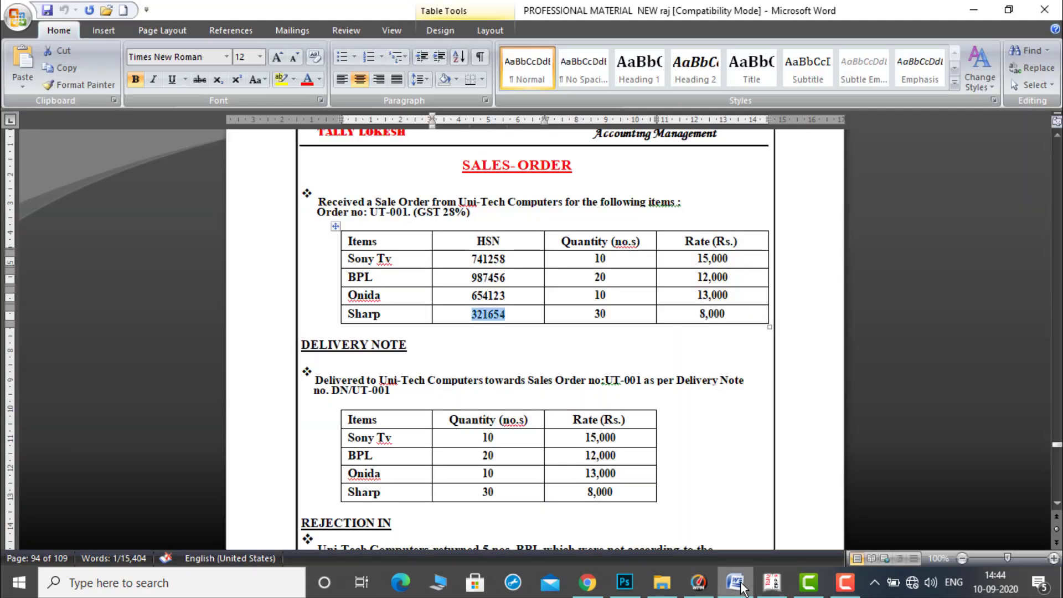
click(774, 585)
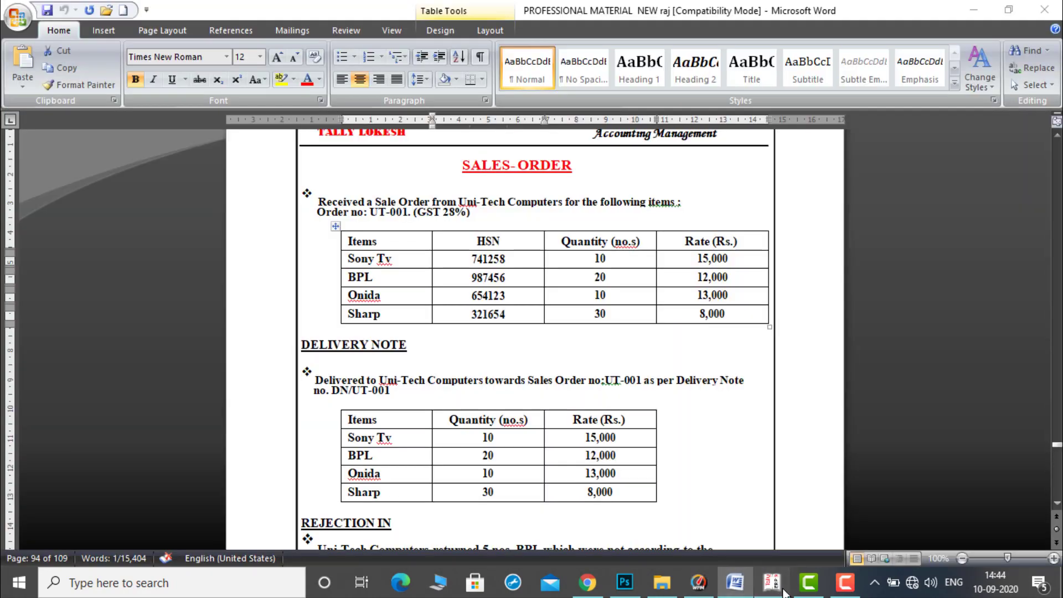
key(Return)
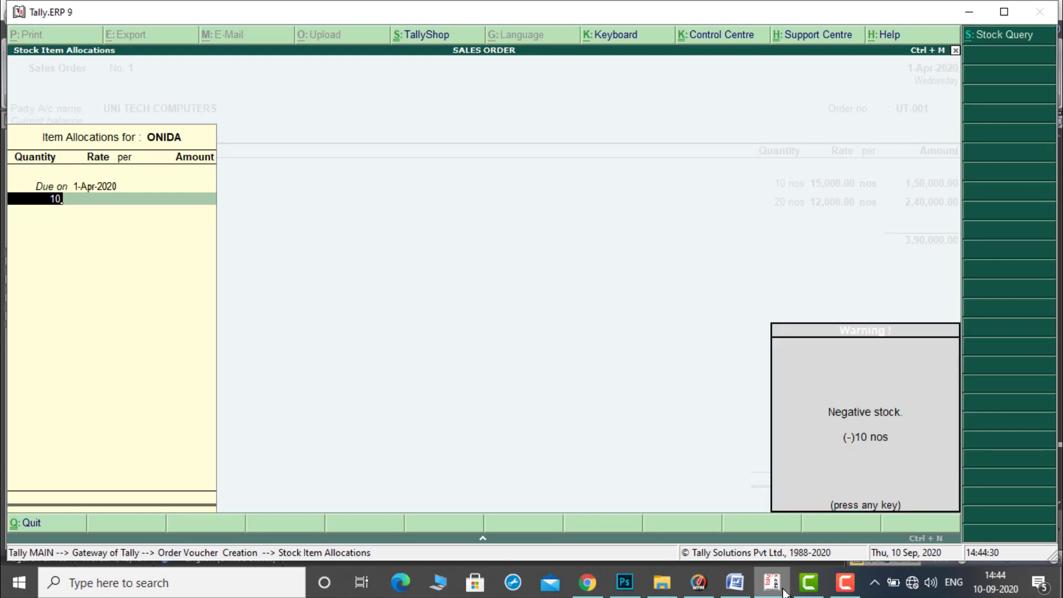
key(Return)
text(13000)
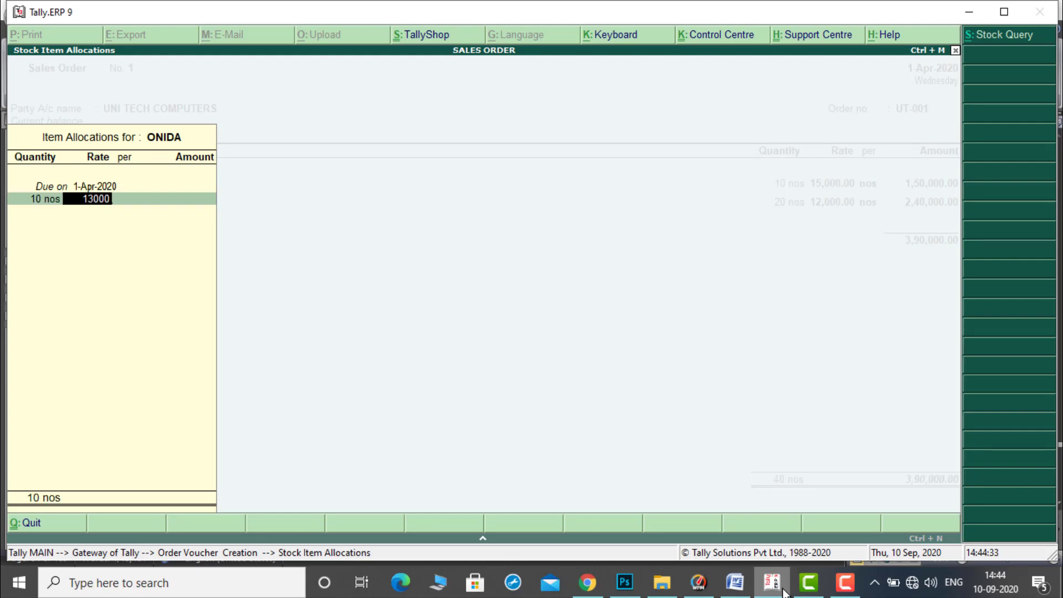
key(Return)
key(Return)
key(Return)
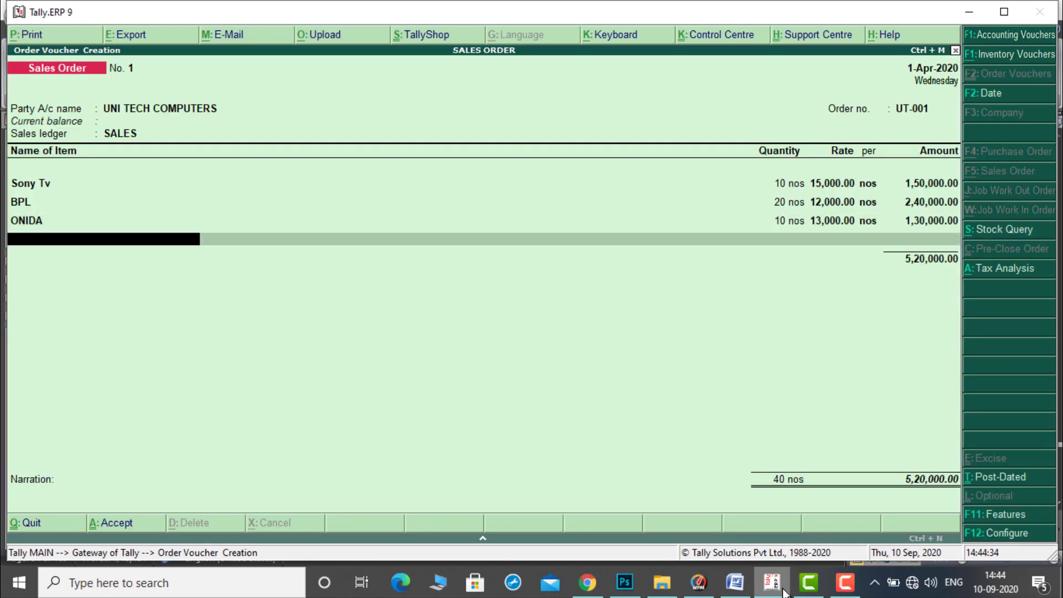
Add SHARP to the order from the Word table, with 30 nos at 8,000 each, due on 1-Apr-2020.
text(S)
key(Down)
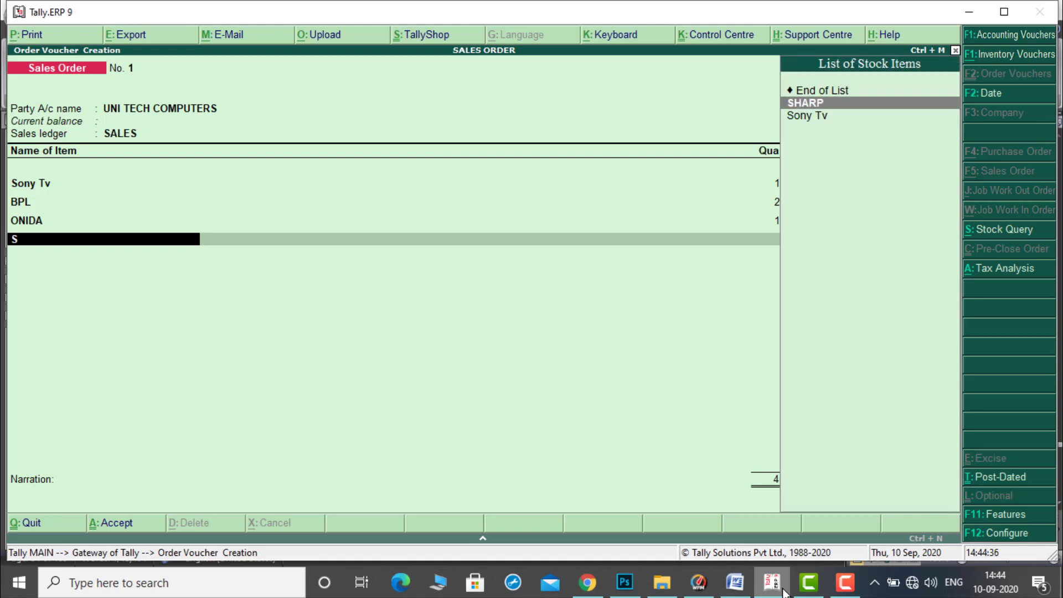
key(Return)
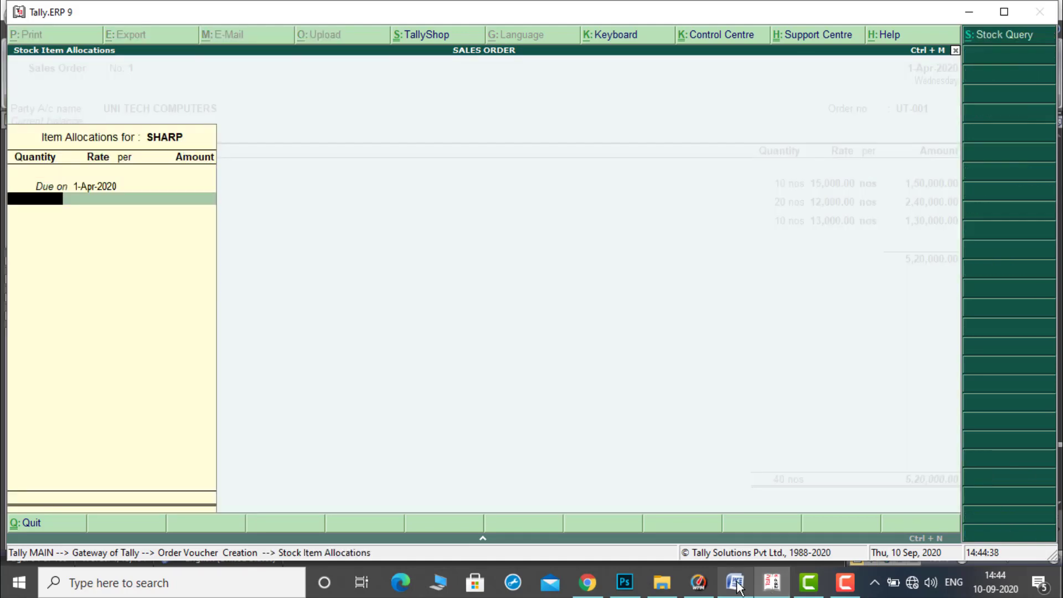
click(737, 586)
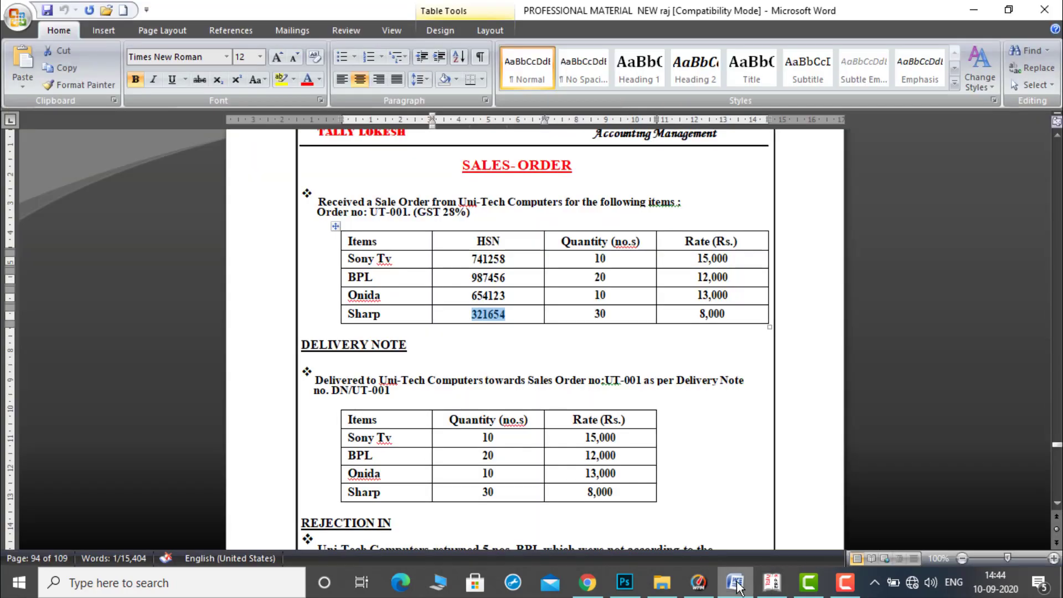
click(773, 584)
text(30)
key(Return)
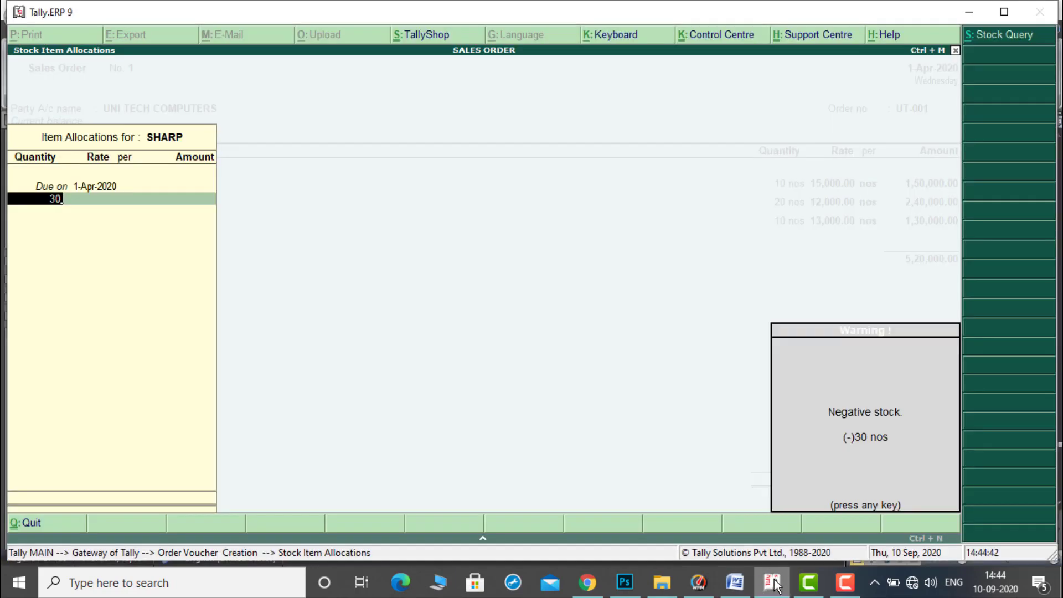
key(Return)
text(8000)
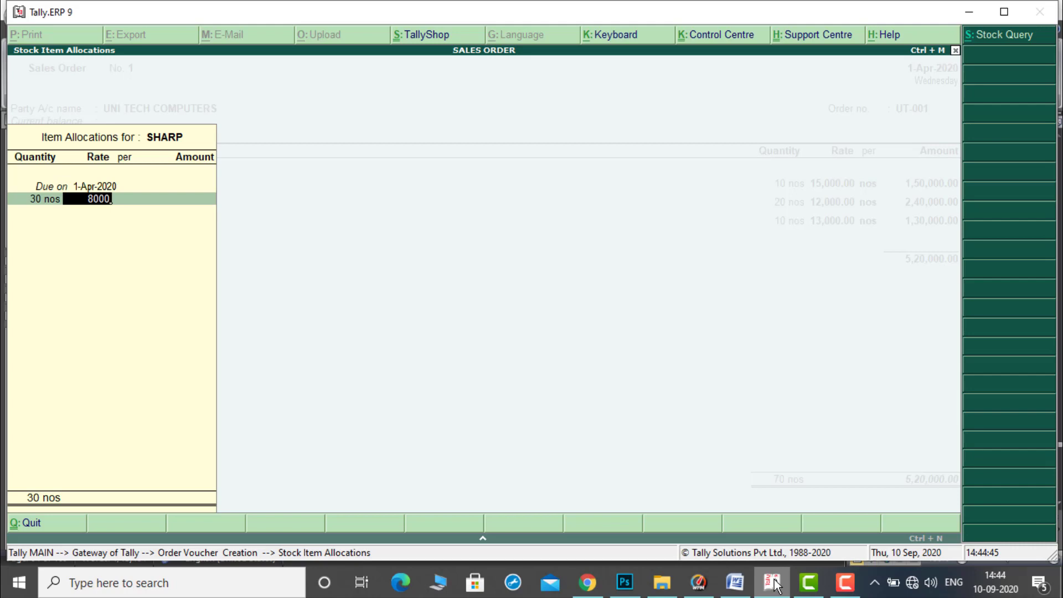
key(Return)
key(Return)
key(Return)
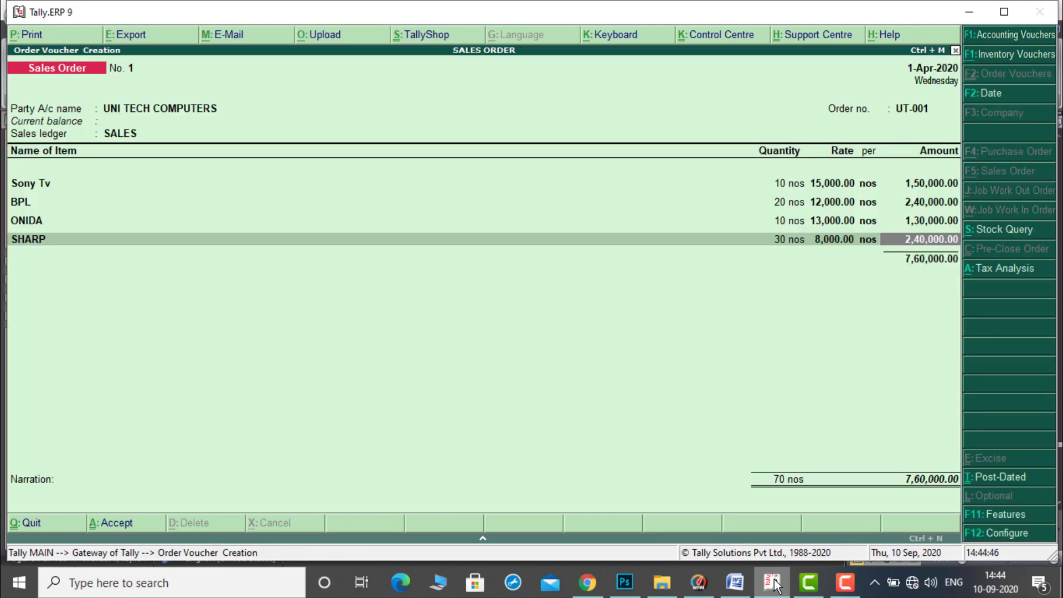
key(Return)
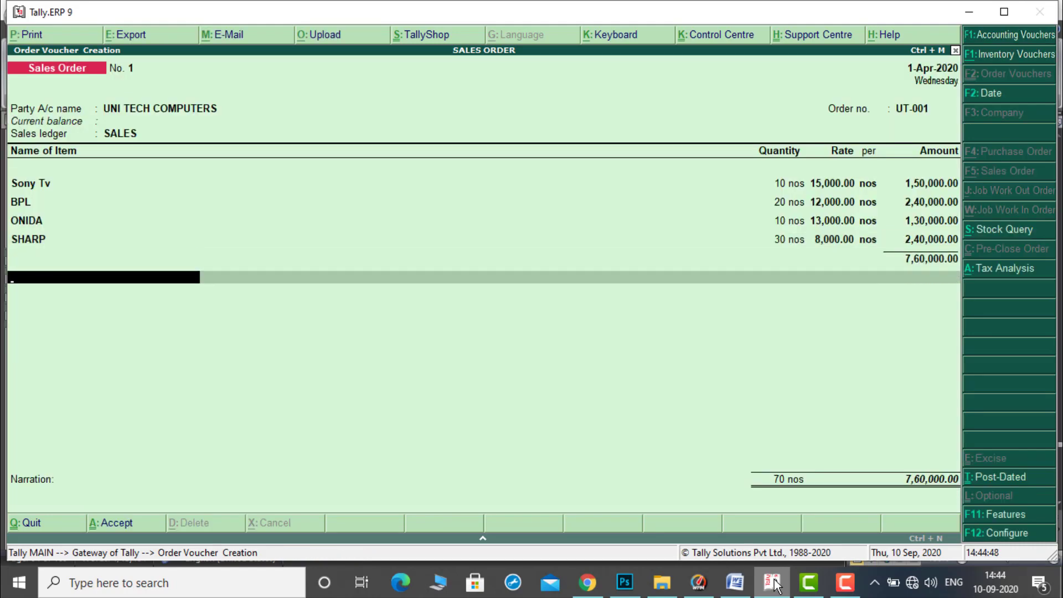
Save the completed sales order and quit order voucher creation to return to the Gateway of Tally.
key(ctrl+a)
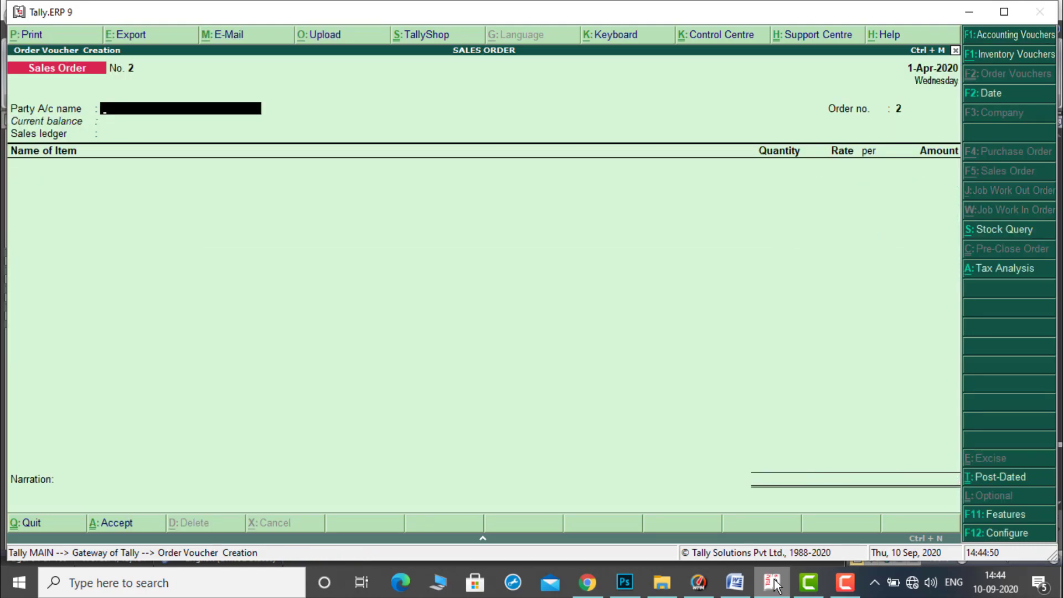
key(Escape)
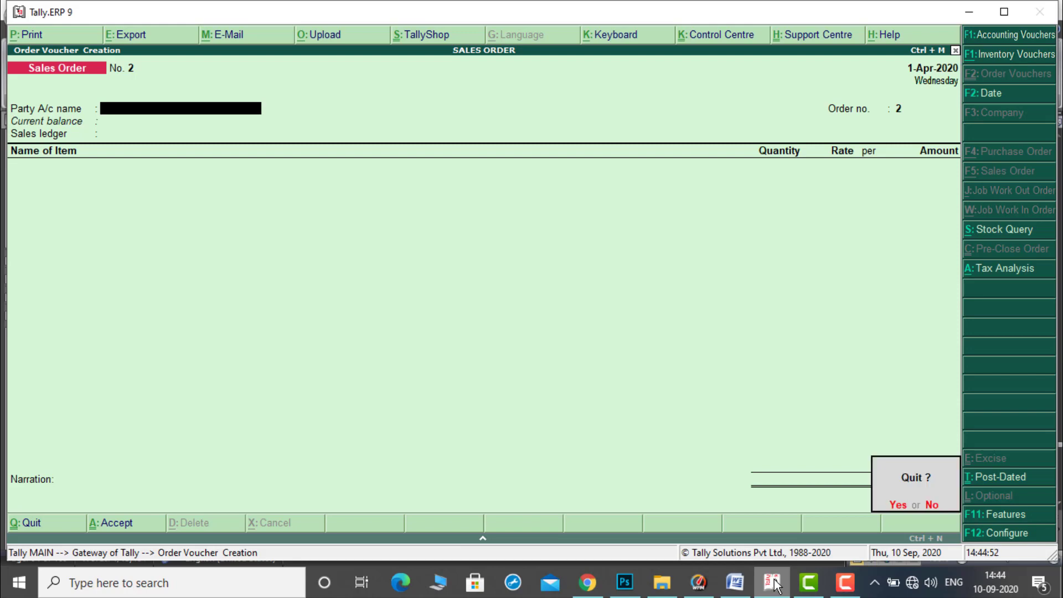
key(y)
Open a new delivery note among the inventory vouchers and leave its reference number blank.
key(Up)
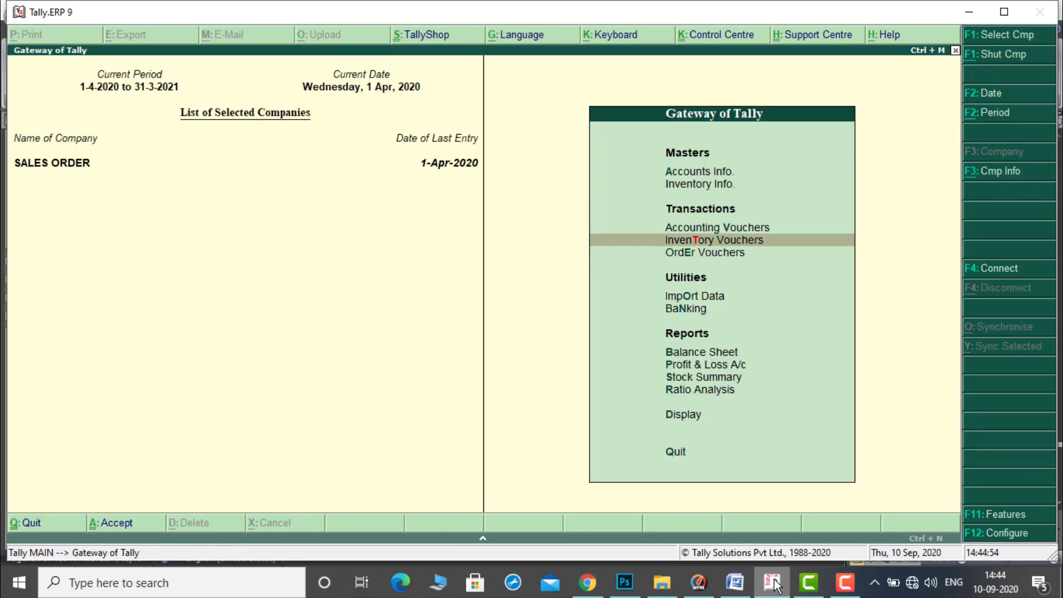
key(Return)
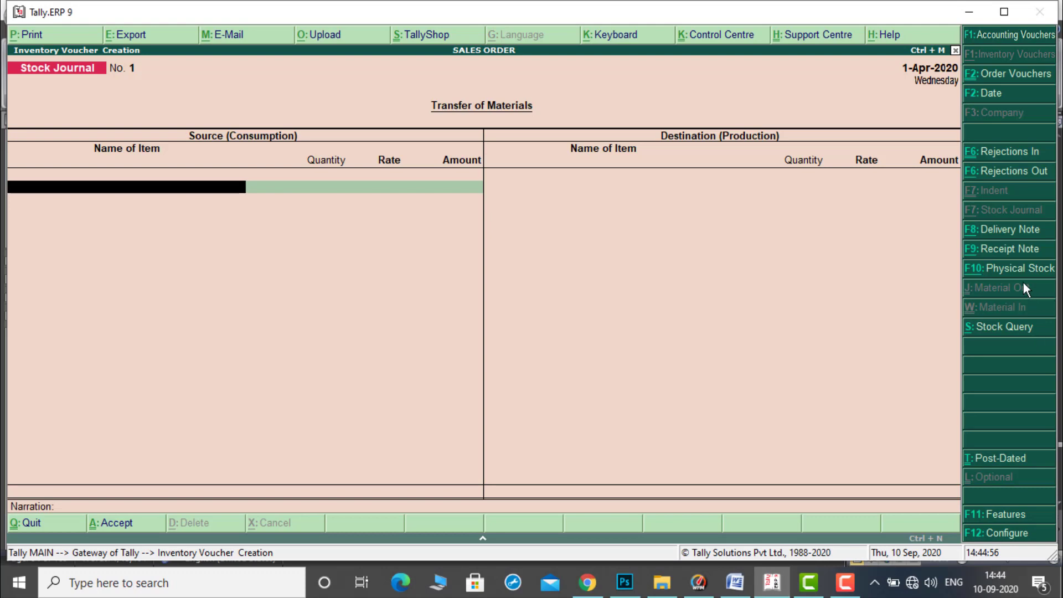
click(1013, 230)
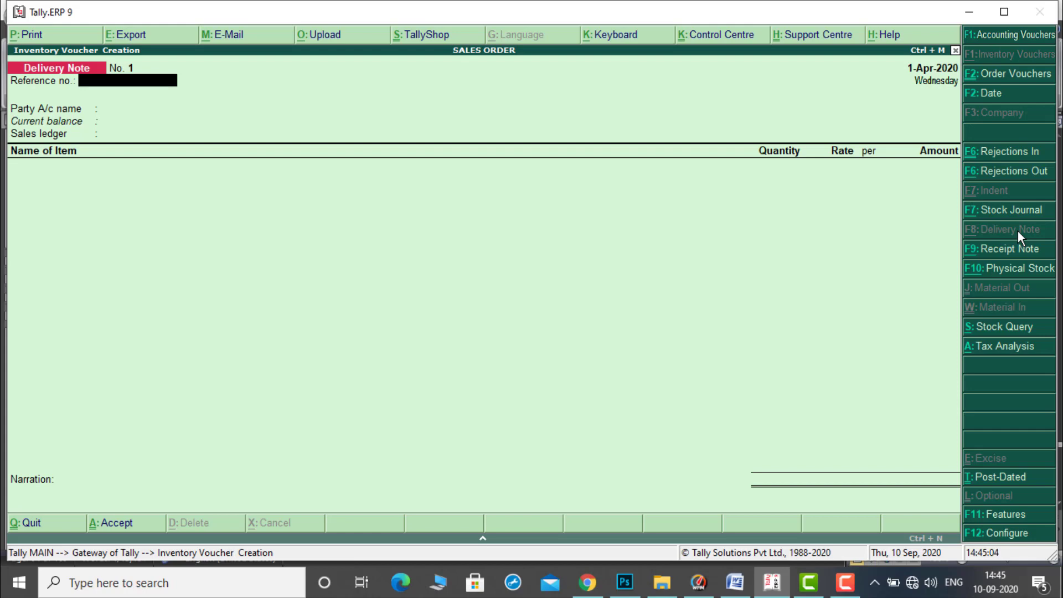
key(Return)
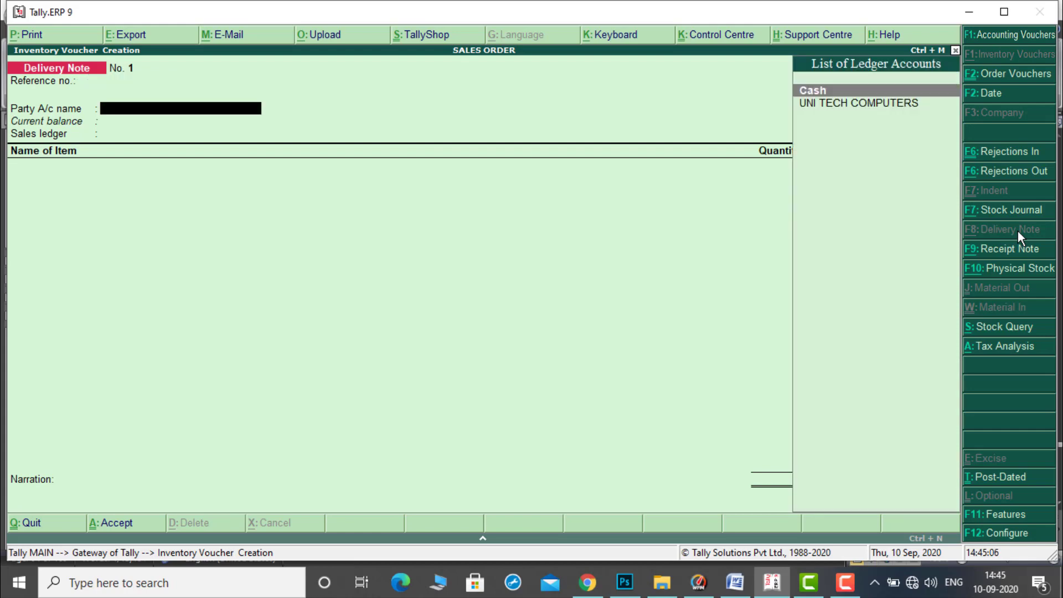
Set UNI TECH COMPUTERS as the delivery note's party and link it to sales order UT-001.
key(Down)
key(Return)
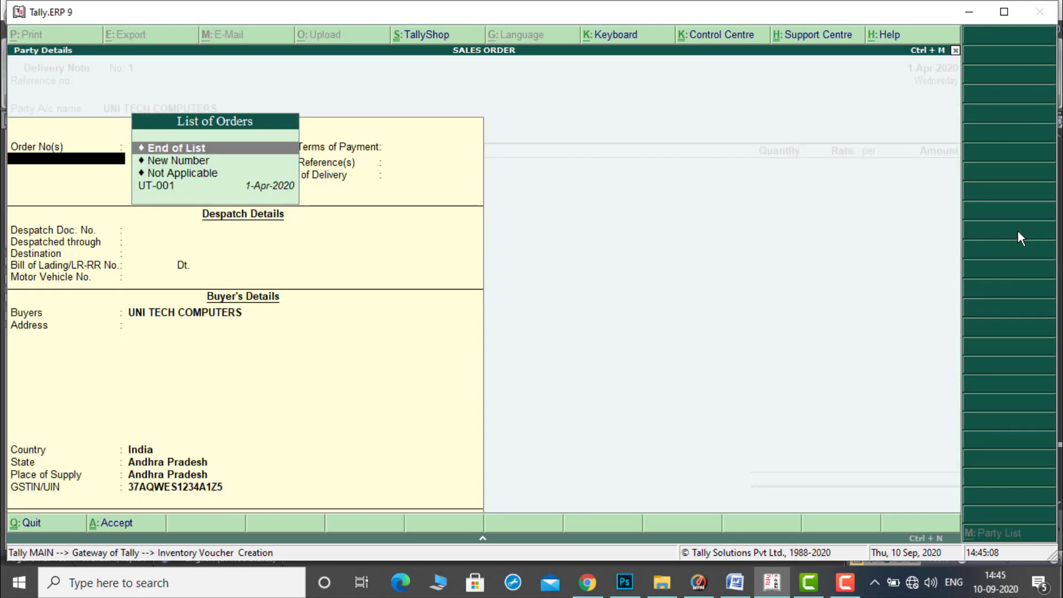
key(Down)
key(Down)
key(Down)
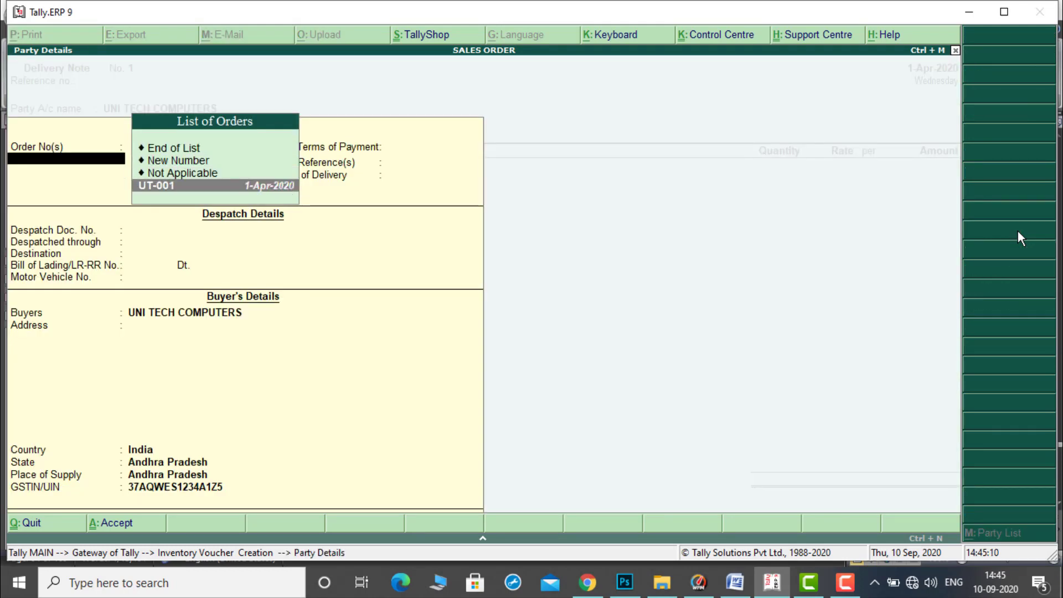
key(Return)
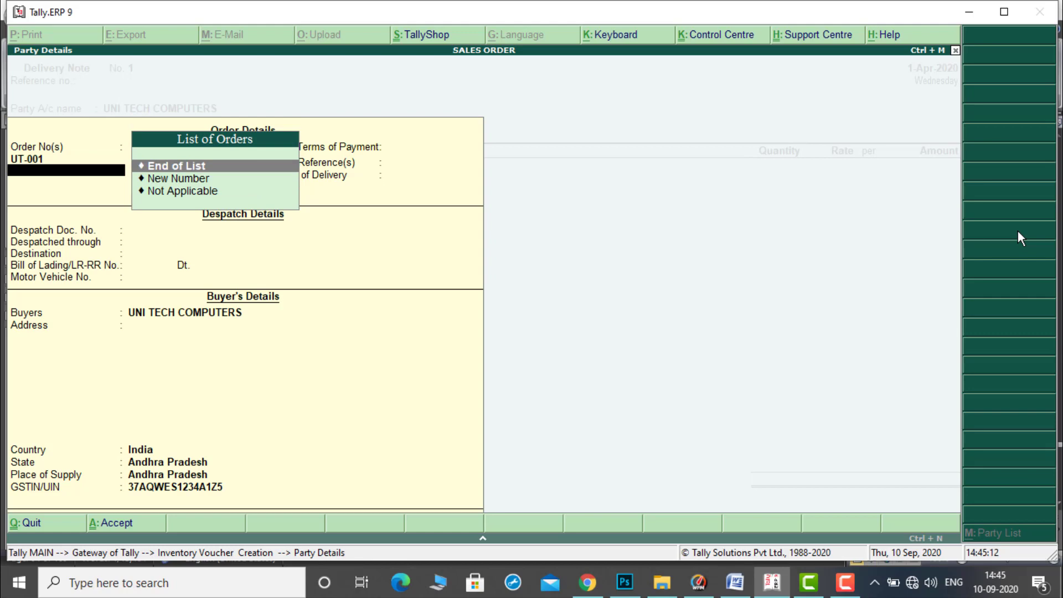
key(Return)
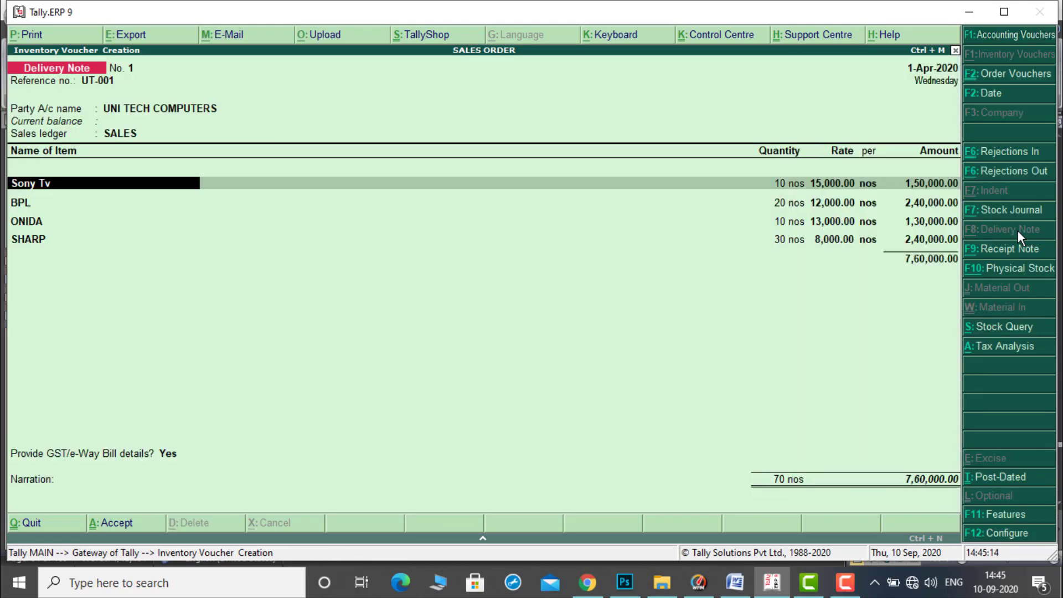
Give Sony Tv the new tracking number DN/UT-001, taken from the delivery note section of the Word document.
key(Return)
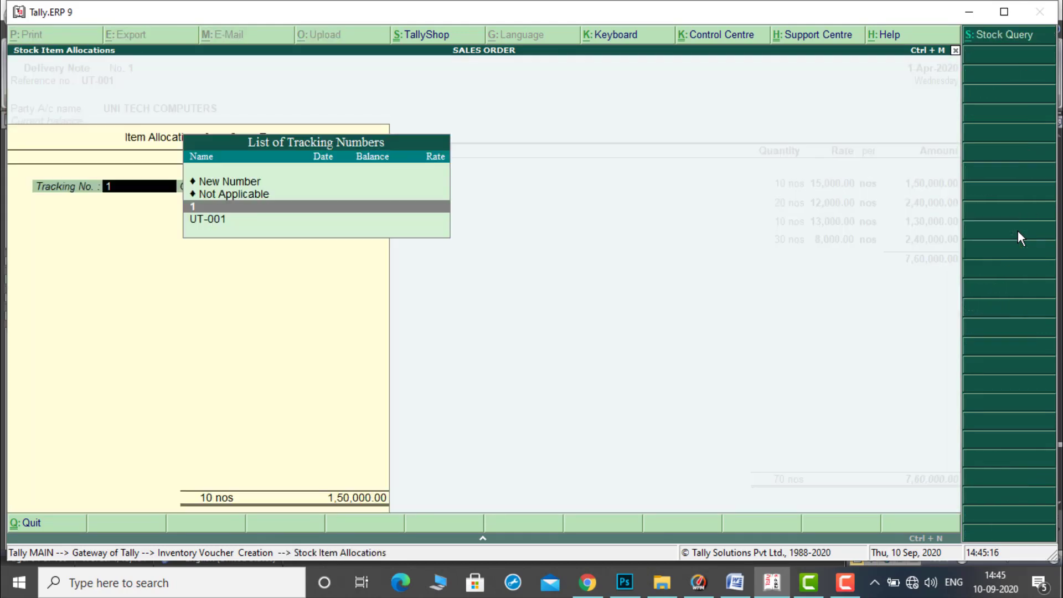
key(Up)
key(Up)
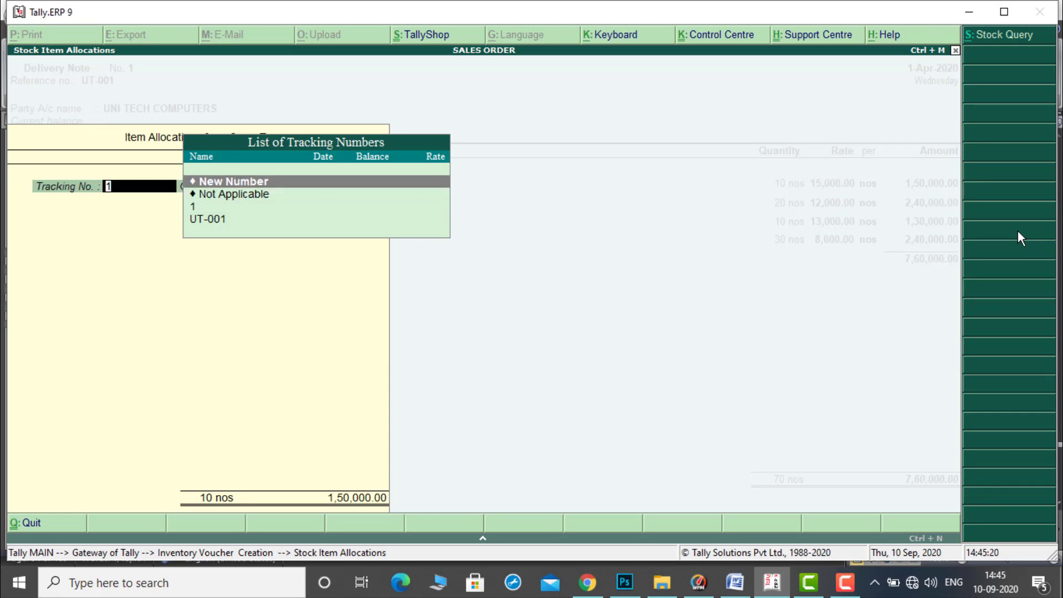
key(Return)
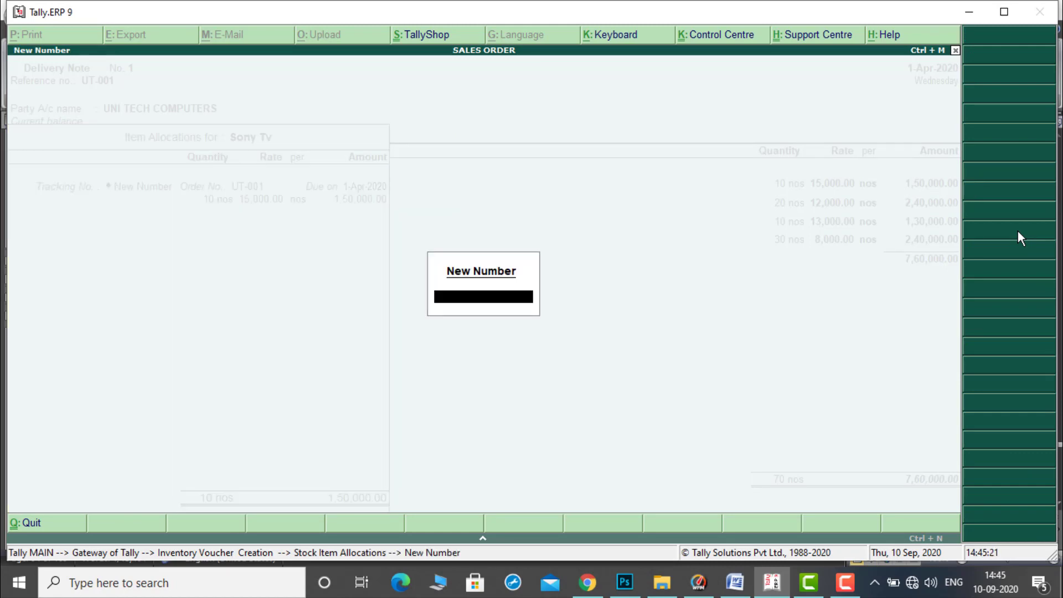
click(734, 582)
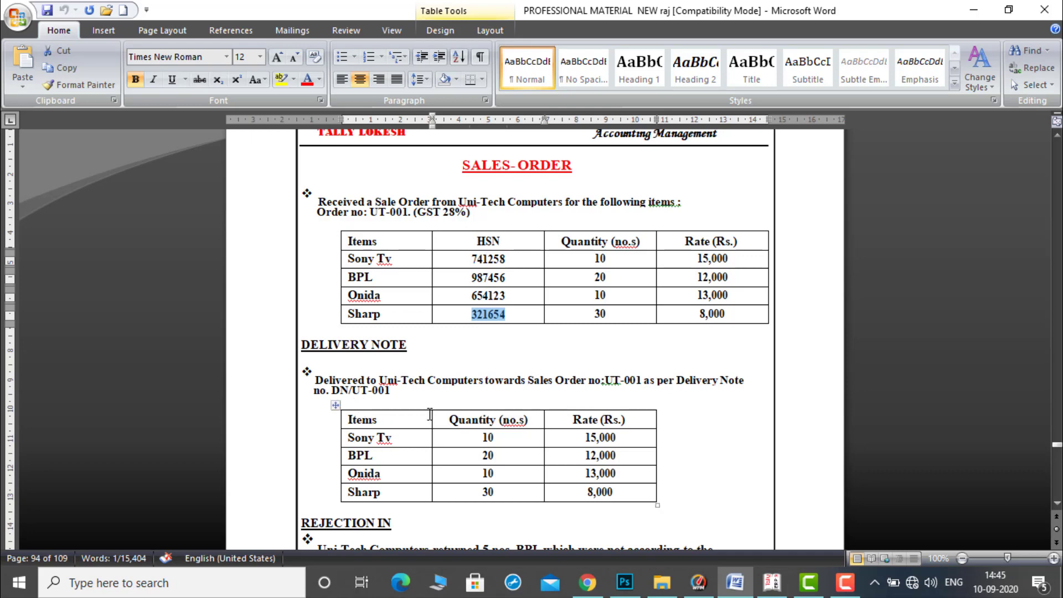
click(782, 584)
text(DN)
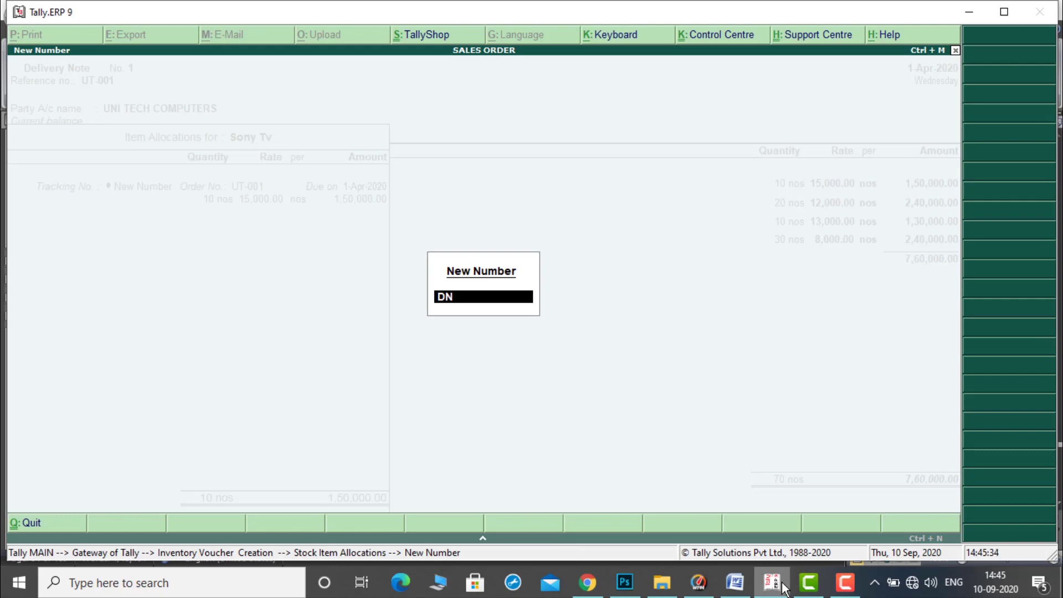
text(/UT-001)
key(Return)
Accept the Sony Tv allocation of 10 nos at 15,000 against order UT-001.
key(Return)
key(Return)
key(Return)
key(Return)
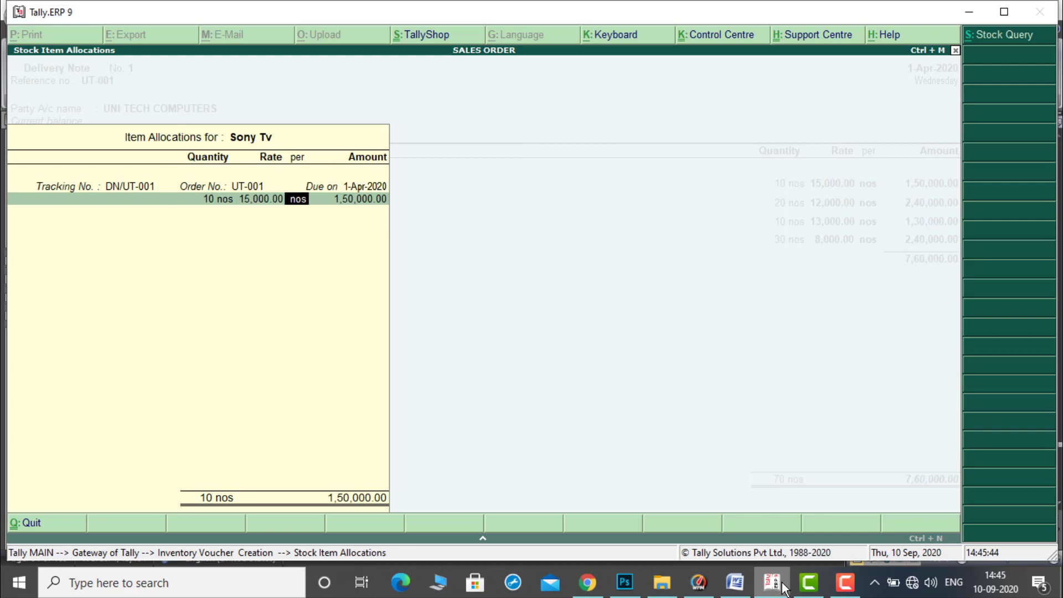
key(Return)
key(Return)
key(Return)
key(Return)
Allocate BPL's 20 nos at 12,000 to the new tracking number DN/UT-001 under order UT-001.
key(Return)
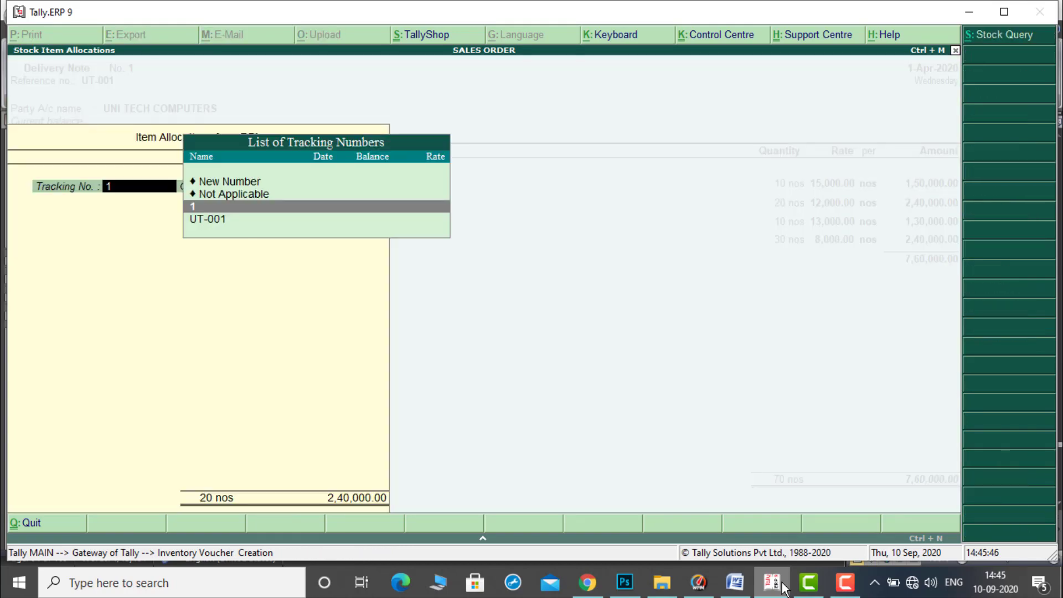
key(Up)
key(Up)
key(Return)
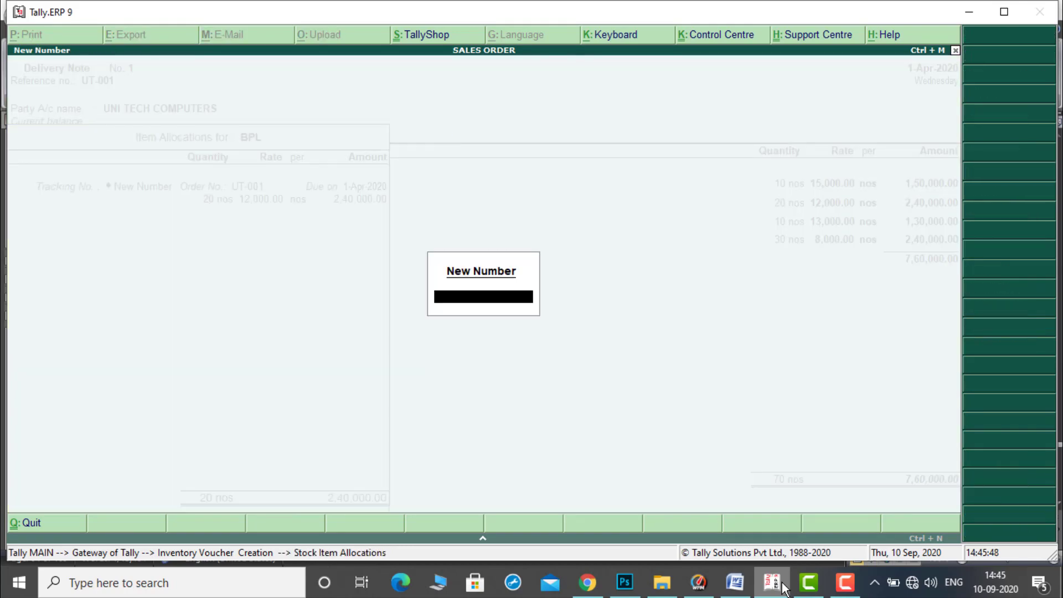
key(Return)
key(Return)
key(Return)
key(Return)
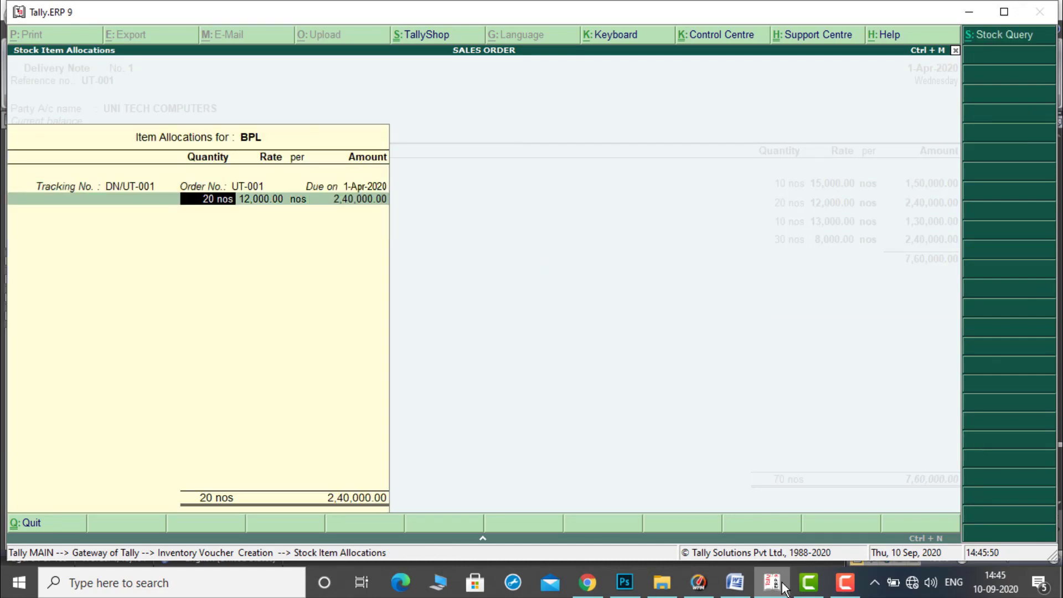
key(Return)
key(Return)
key(Return)
key(Return)
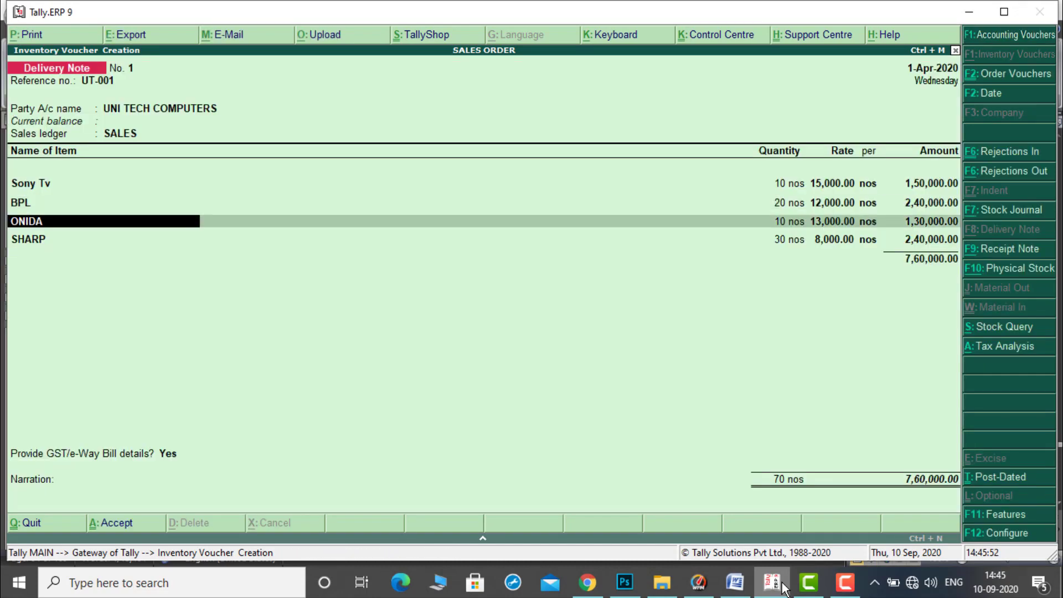
Allocate ONIDA's 10 nos at 13,000 to the new tracking number DN/UT-001 under order UT-001.
key(Up)
key(Up)
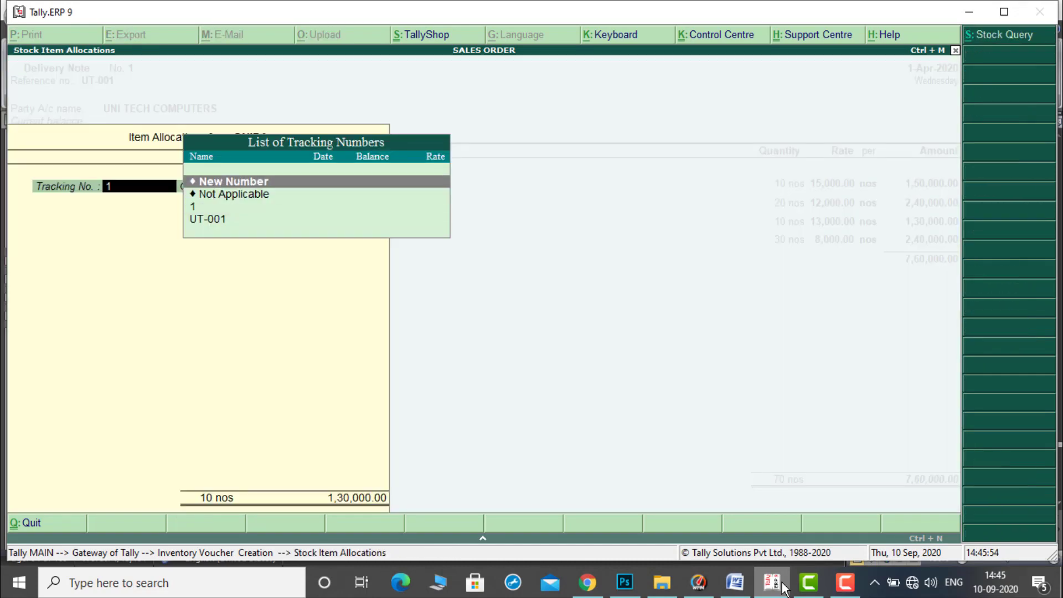
key(Return)
key(ctrl+alt+v)
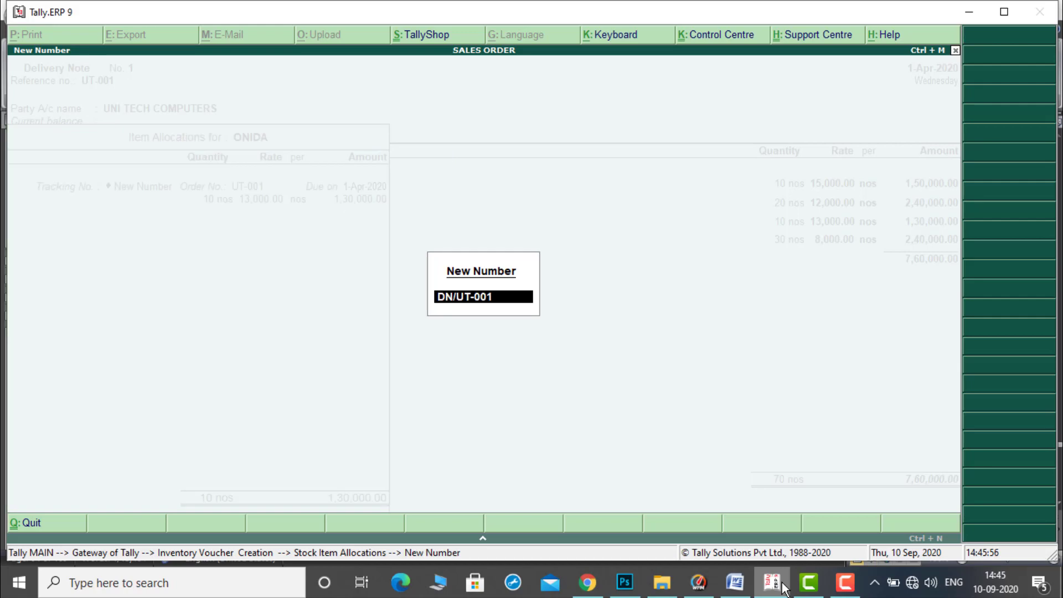
key(Return)
key(Return)
key(Return)
key(Return)
key(Return)
key(Return)
key(Return)
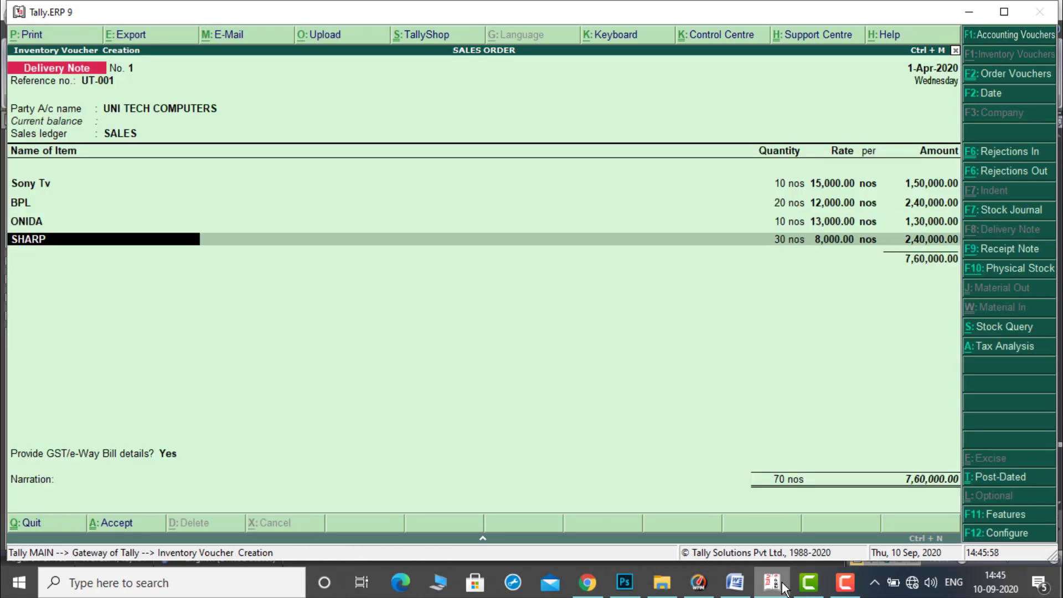
Allocate SHARP's 30 nos at 8,000 to the new tracking number DN/UT-001 under order UT-001.
key(Return)
key(Return)
key(Up)
key(Up)
key(Return)
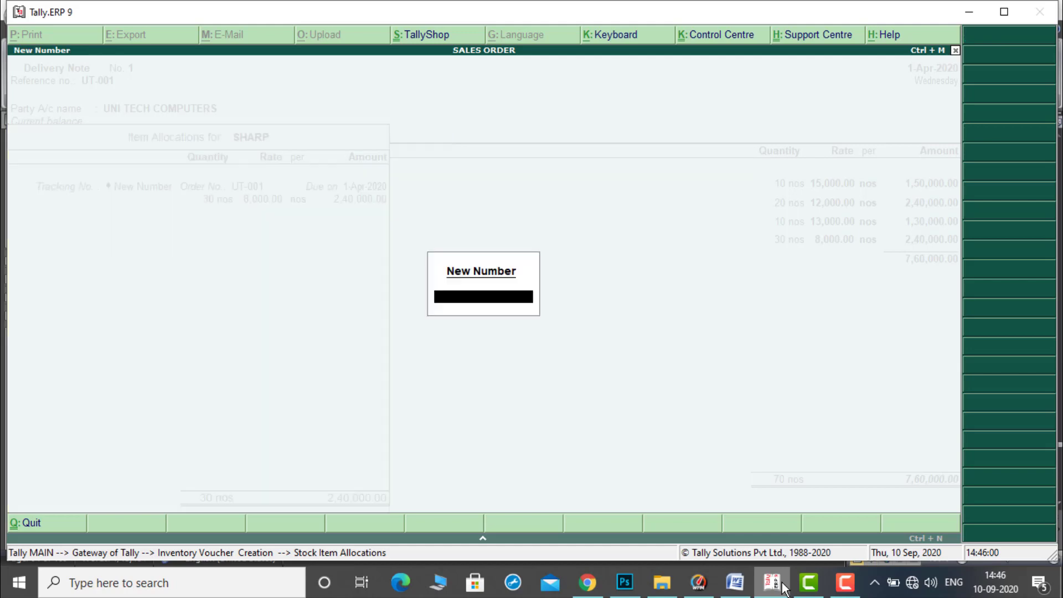
key(ctrl+alt+v)
key(Return)
key(Return)
key(Return)
key(Return)
key(Return)
key(Return)
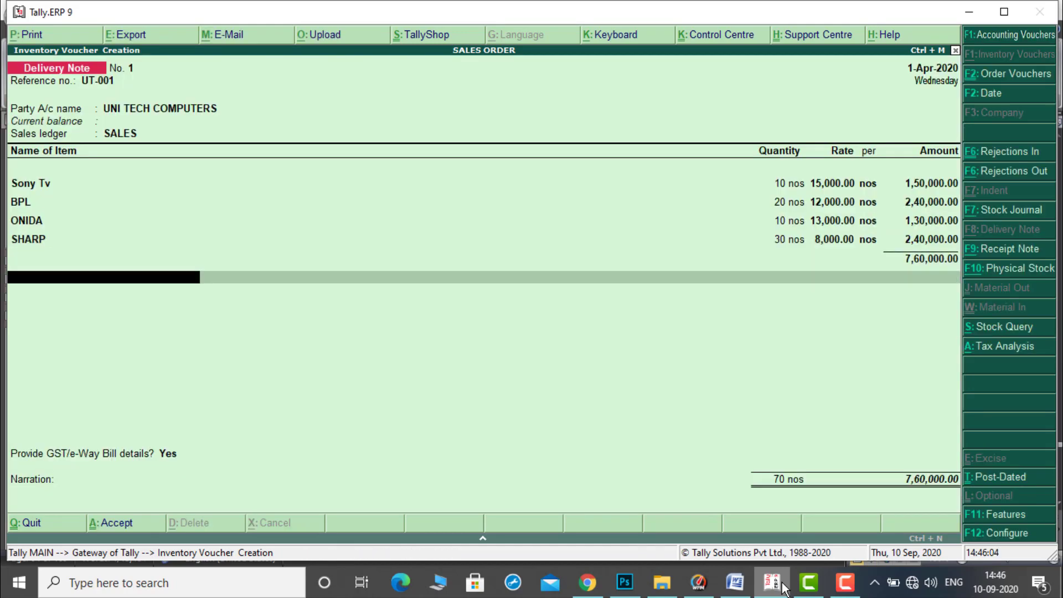
Save the delivery note with GST/e-Way Bill details set to No and return to the Gateway of Tally.
key(Return)
key(Up)
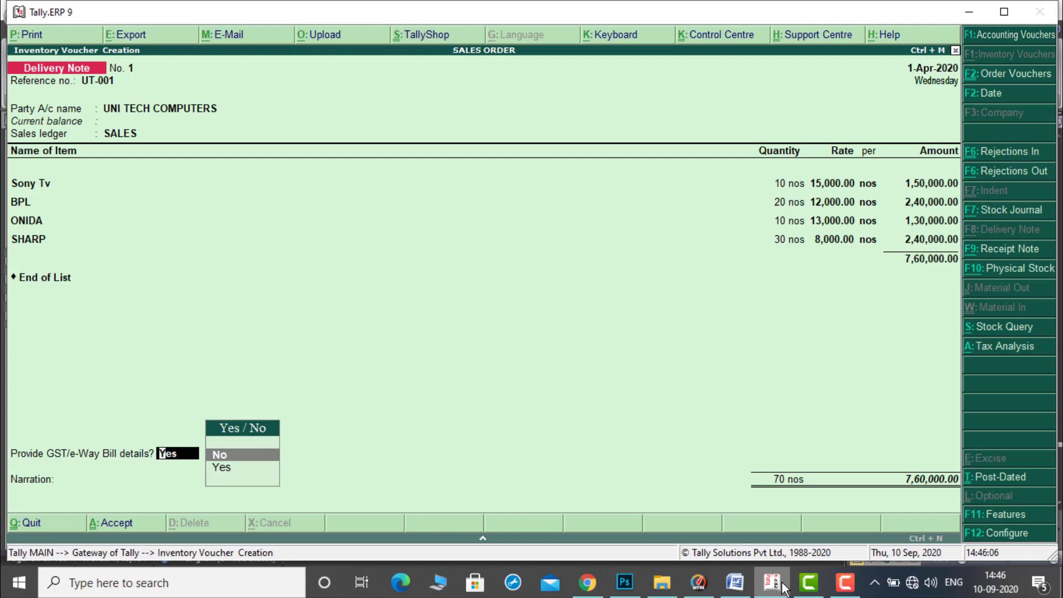
key(Return)
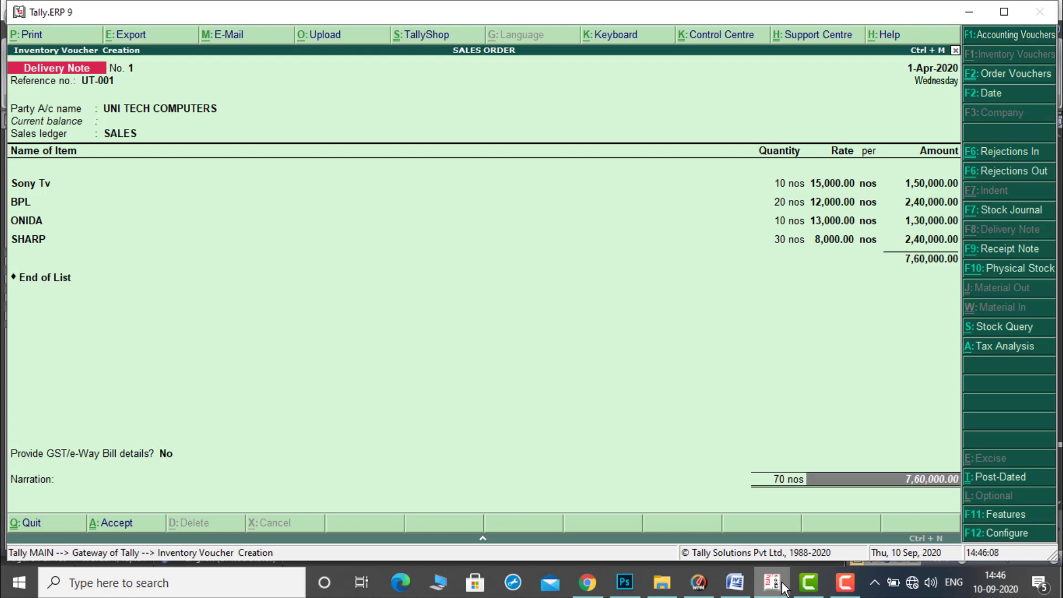
key(ctrl+a)
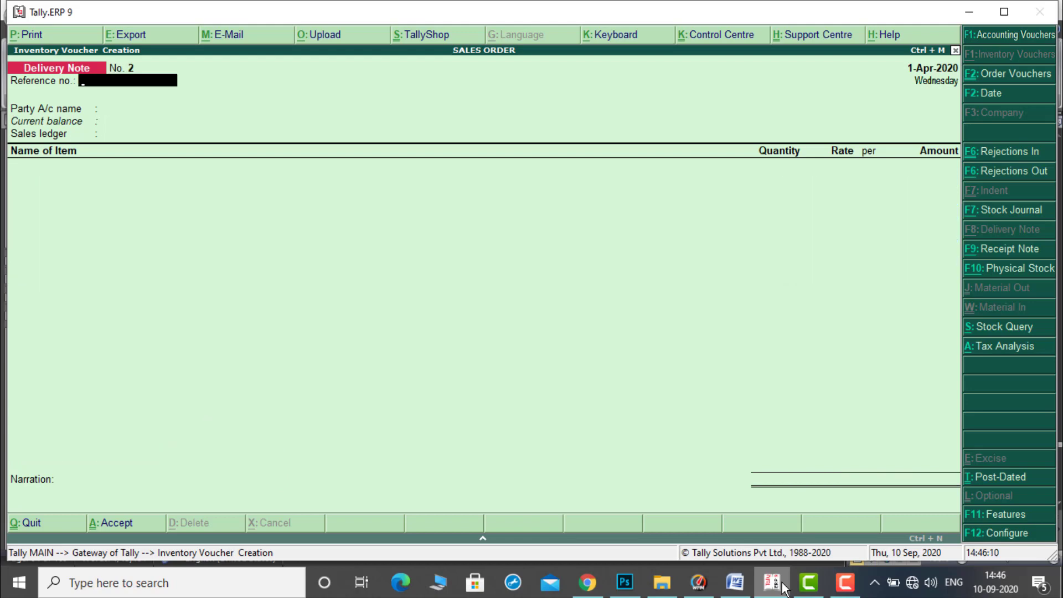
key(Escape)
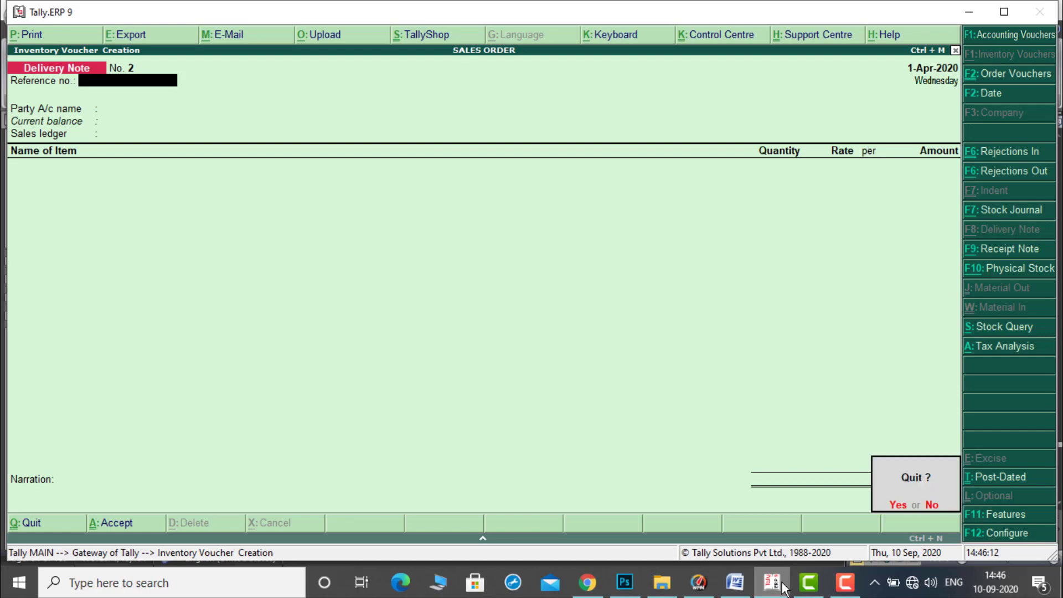
key(y)
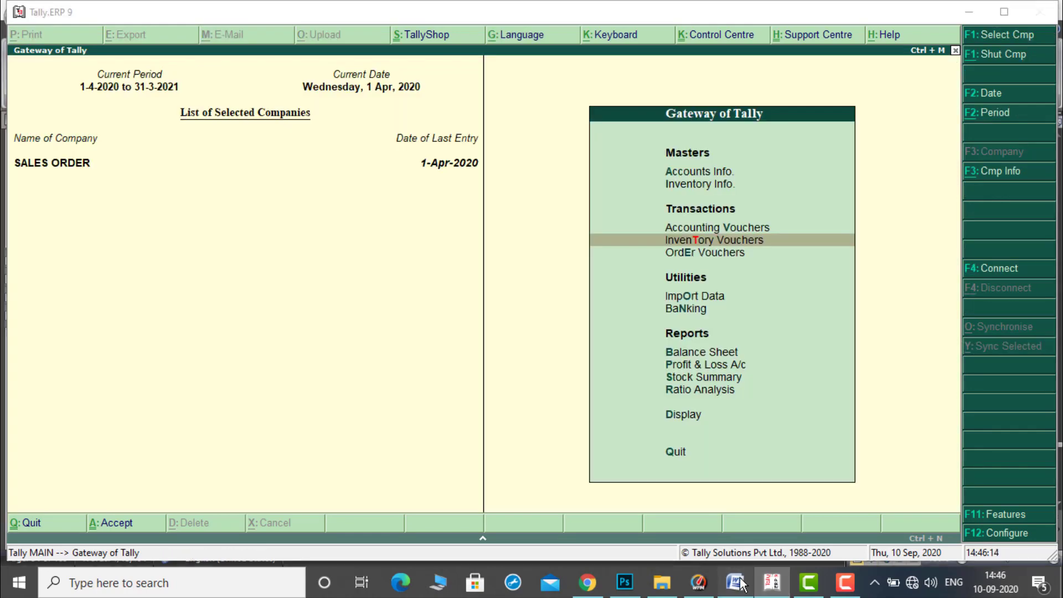
Check the Rejection In exercise in the Word document and open a Rejections In voucher in Tally for UNI TECH COMPUTERS.
click(735, 582)
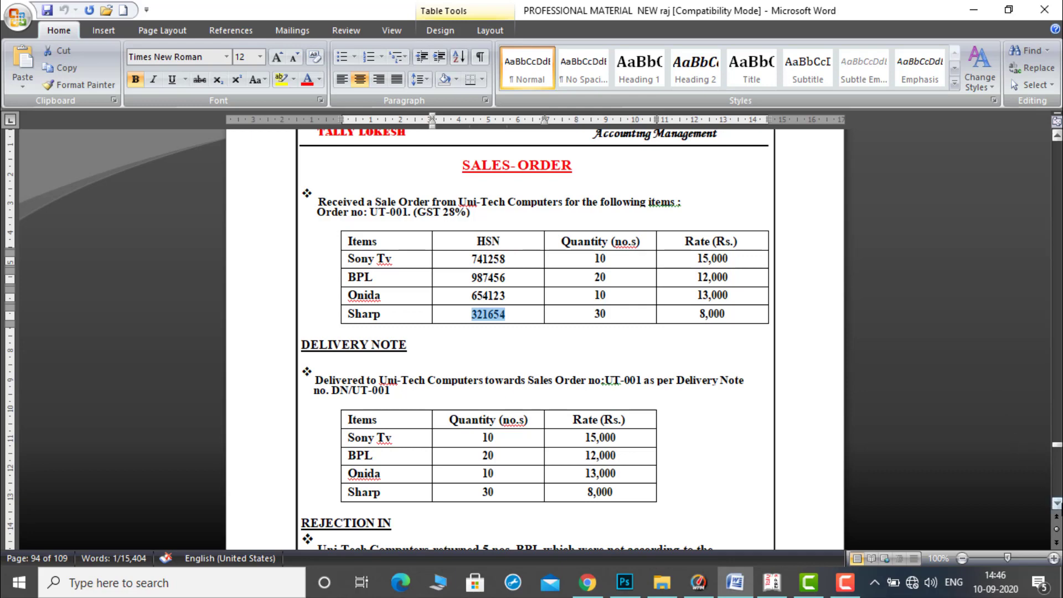
click(1056, 503)
scroll(1058, 507, down, 4)
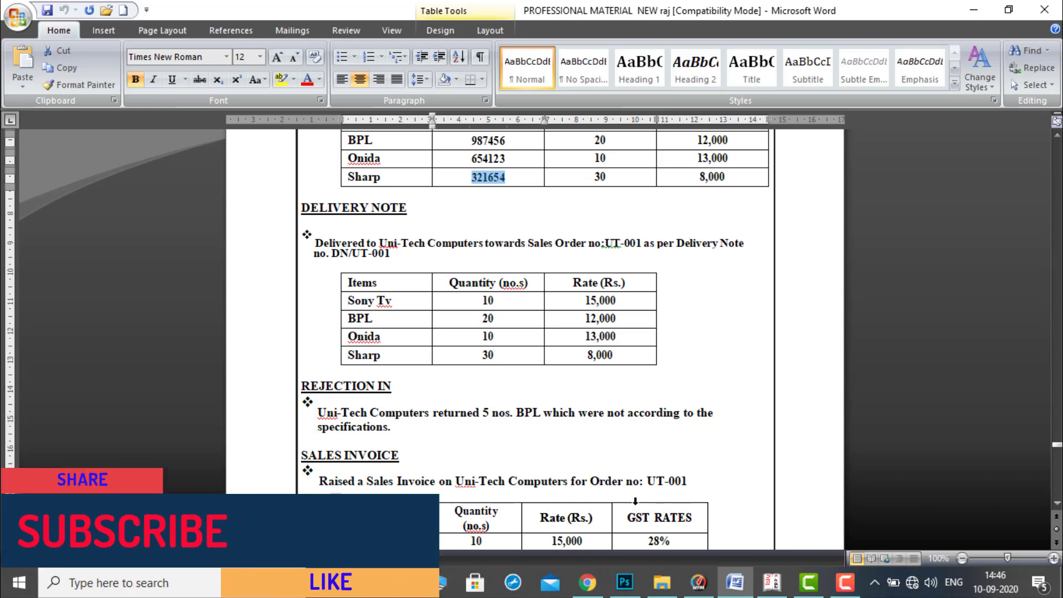
click(772, 584)
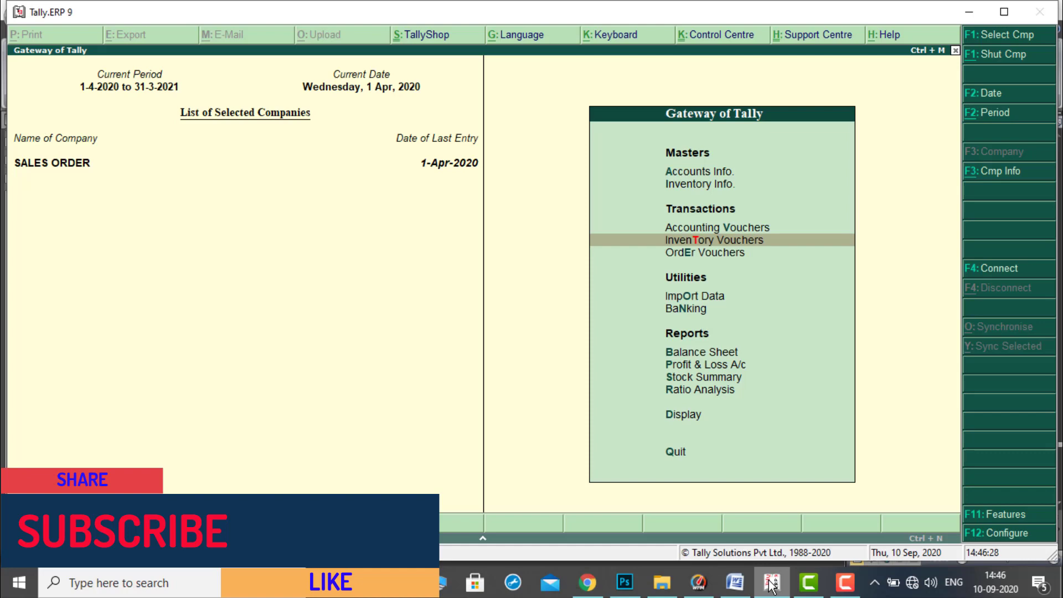
key(Return)
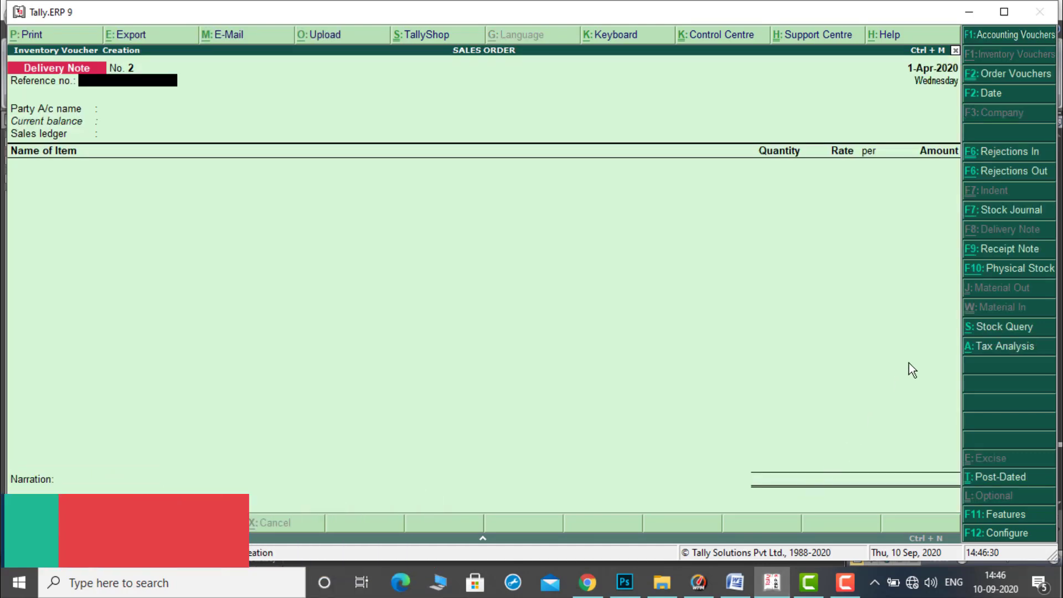
click(1009, 155)
text(u)
key(Return)
key(Return)
key(Return)
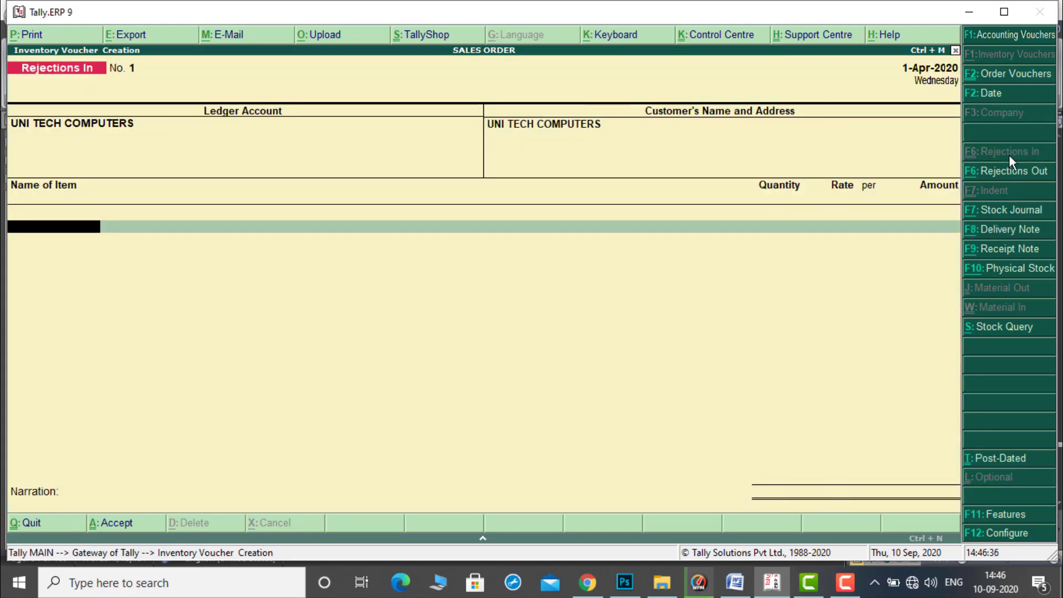
Add BPL to the Rejections In voucher against tracking number DN/UT-001, with a returned quantity of 5 nos.
text(b)
key(Return)
key(Down)
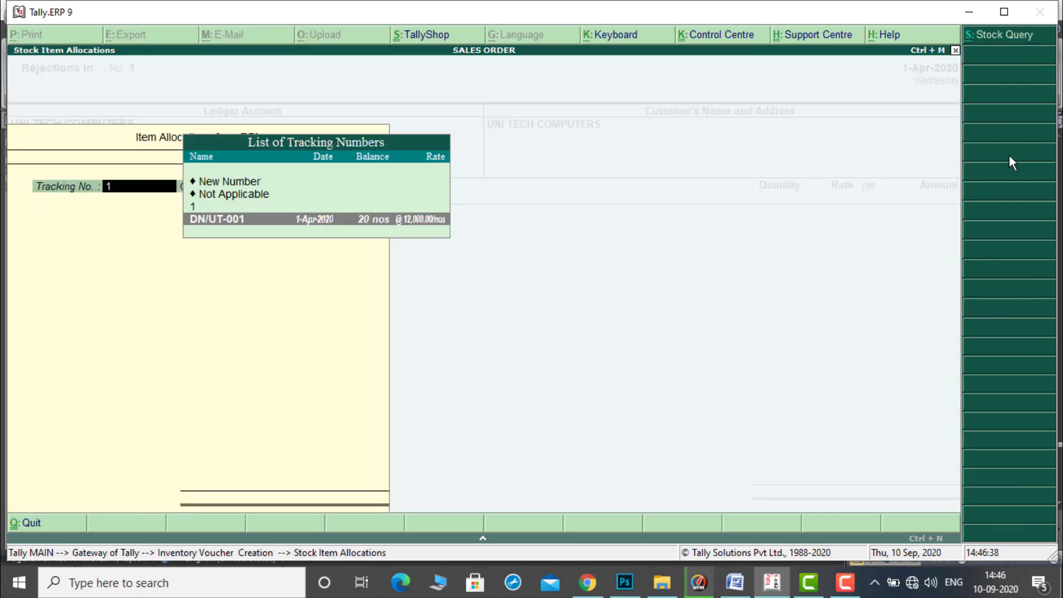
key(Return)
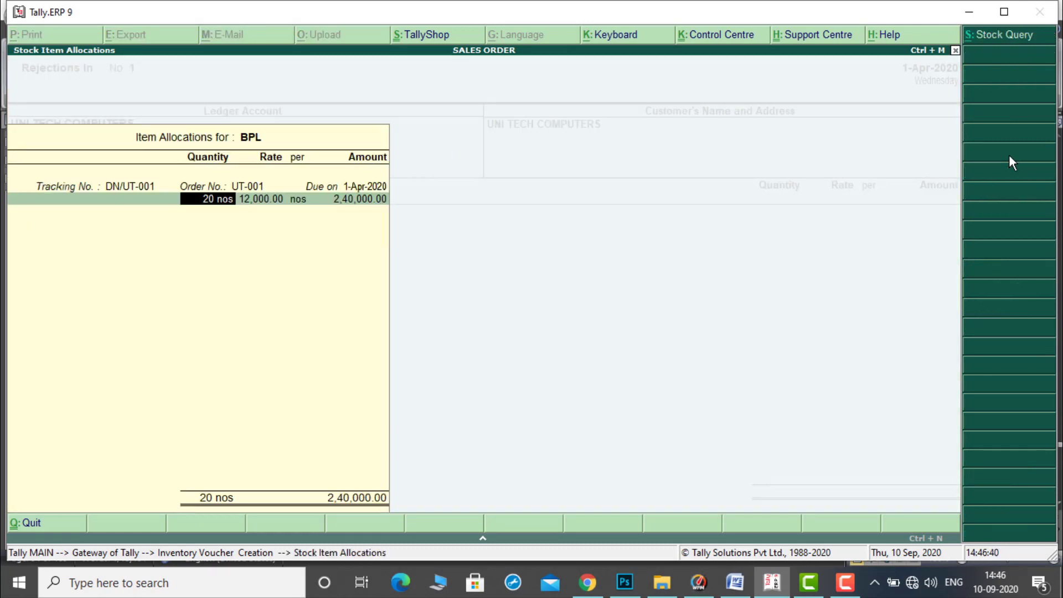
text(5)
key(Return)
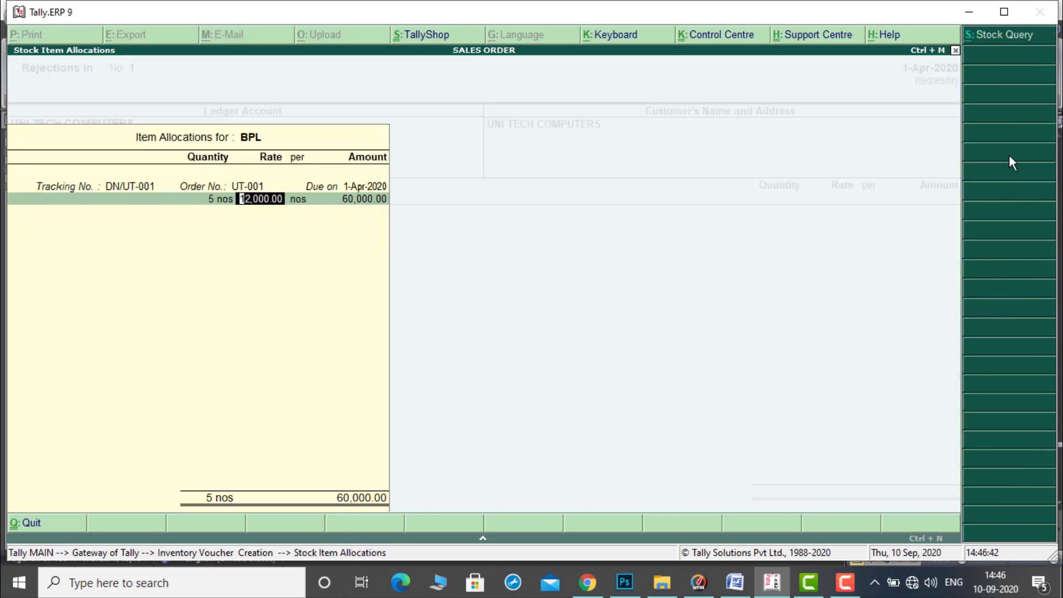
Save the Rejections In voucher and quit to the Gateway of Tally, highlighting Accounting Vouchers.
key(ctrl+a)
key(ctrl+a)
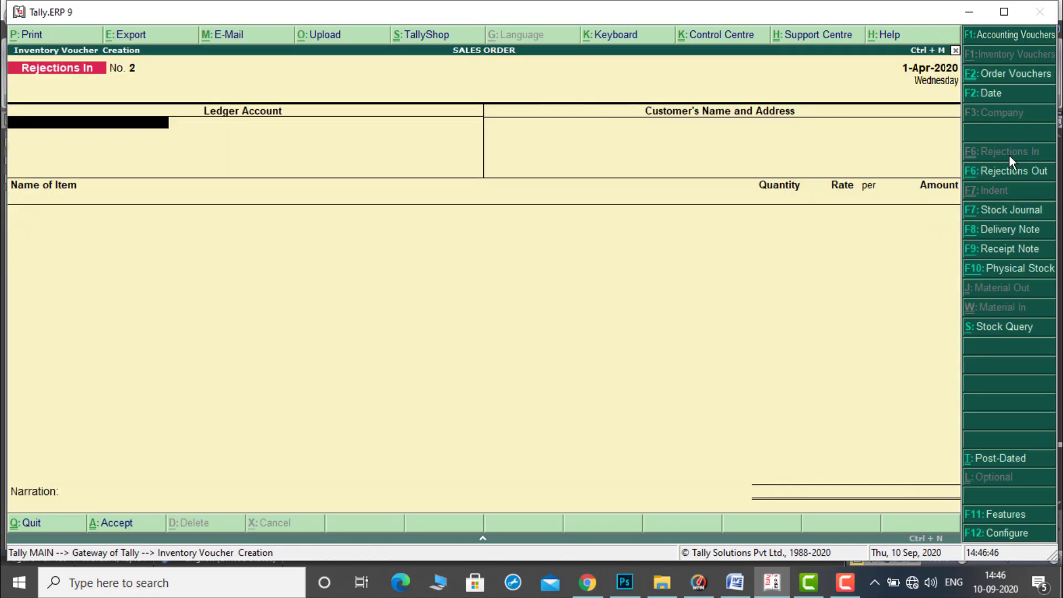
key(Escape)
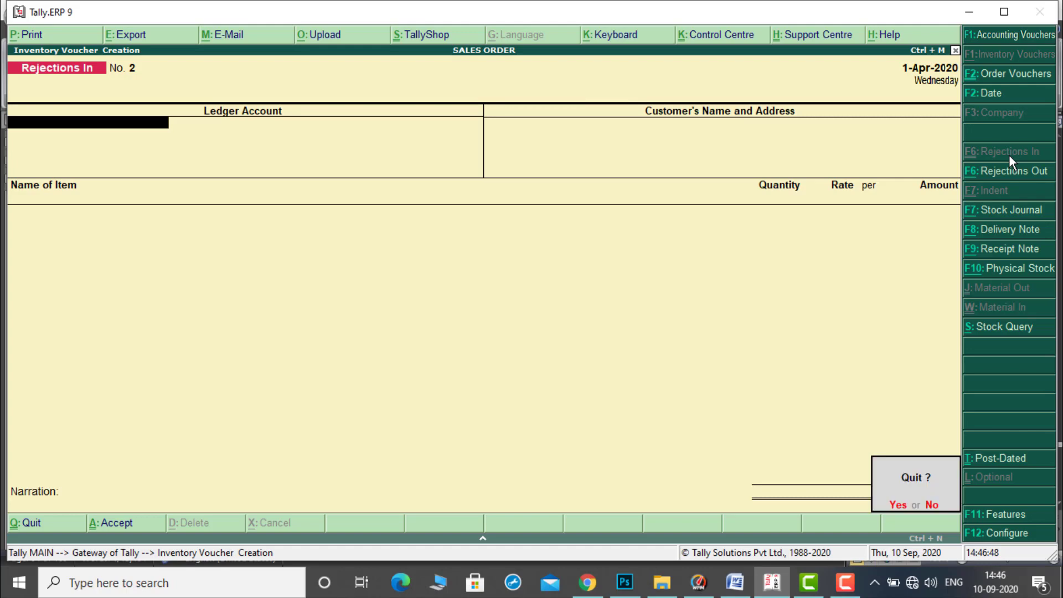
key(y)
key(Up)
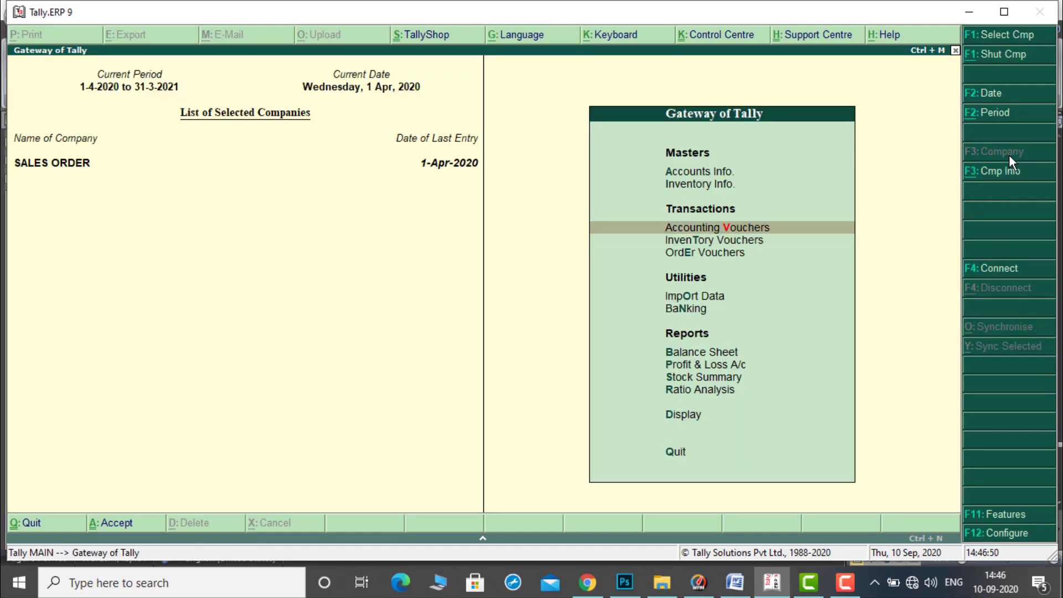
Open a Sales voucher in Accounting Vouchers and choose UNI TECH COMPUTERS as the party account.
key(Return)
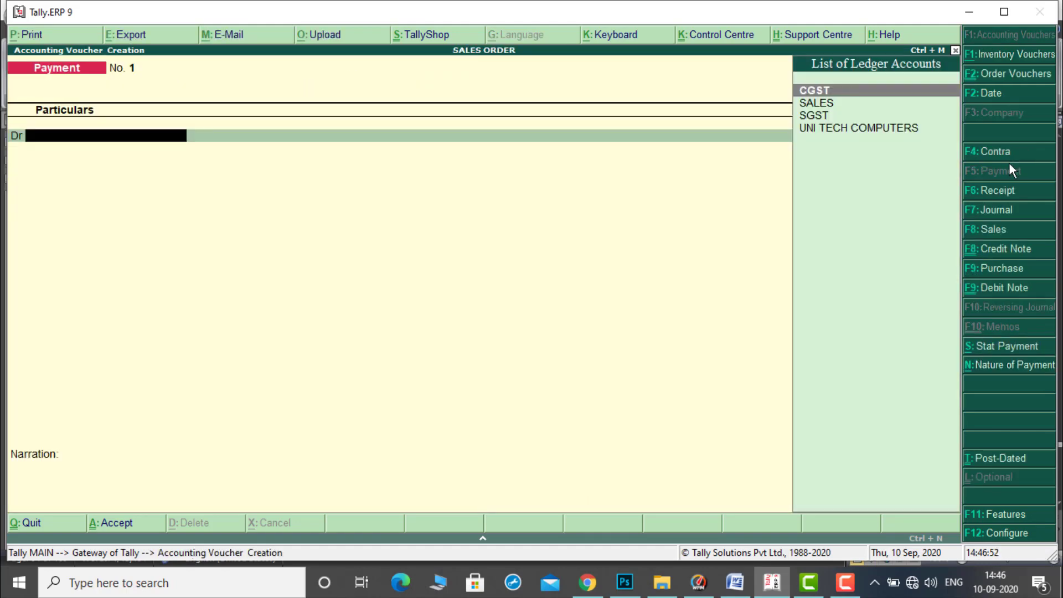
click(997, 228)
key(Return)
key(Down)
key(Return)
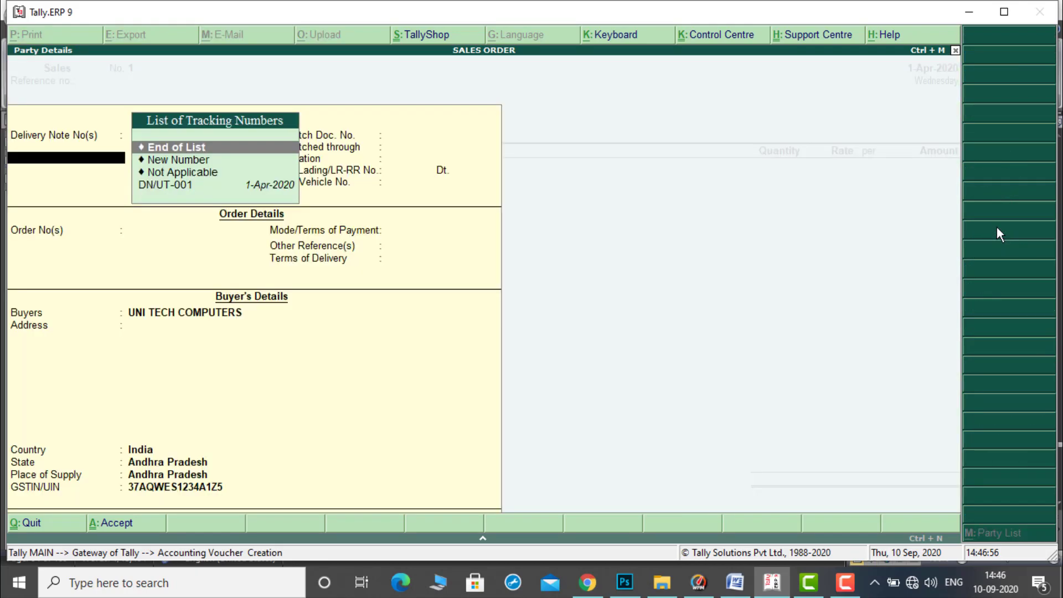
Link the sales invoice to delivery note DN/UT-001, accept the party details and use the SALES ledger.
key(Down)
key(Down)
key(Down)
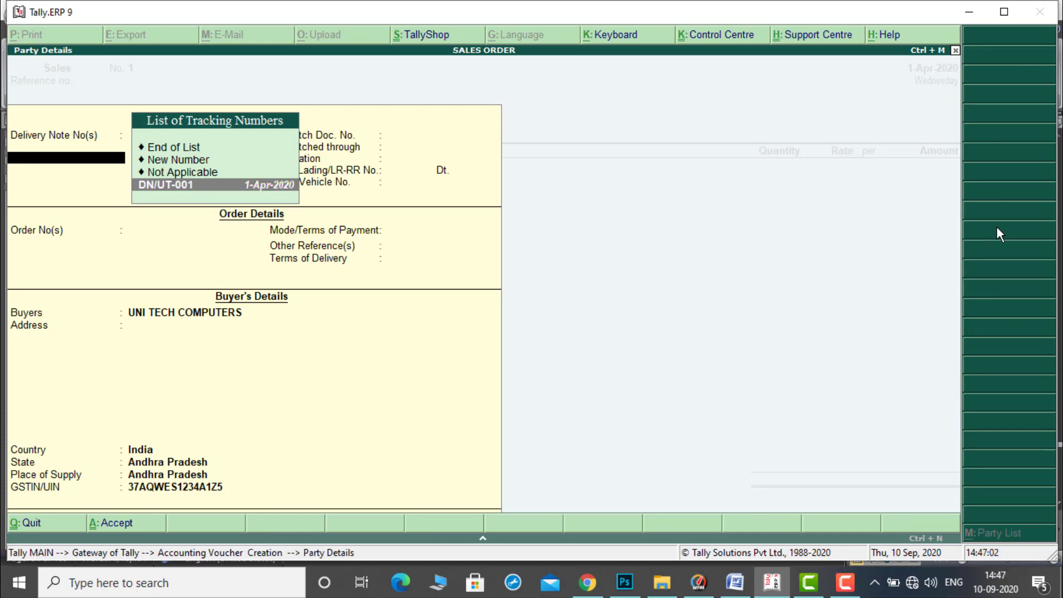
key(Return)
key(ctrl+a)
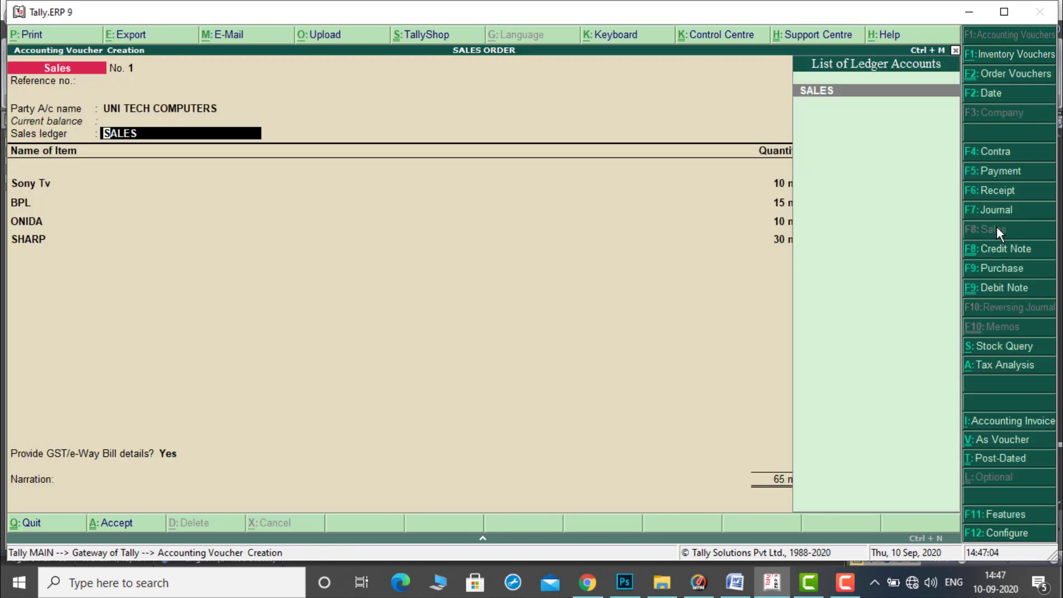
key(Return)
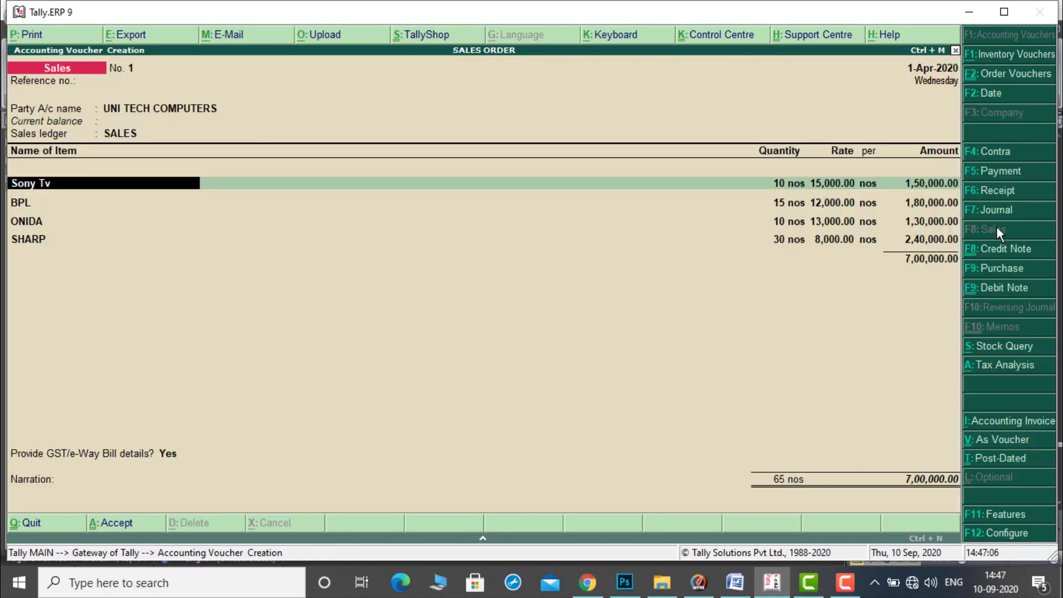
Accept Sony Tv's allocation against tracking number DN/UT-001 and order UT-001, and keep the BPL, ONIDA and SHARP lines as filled in.
key(Return)
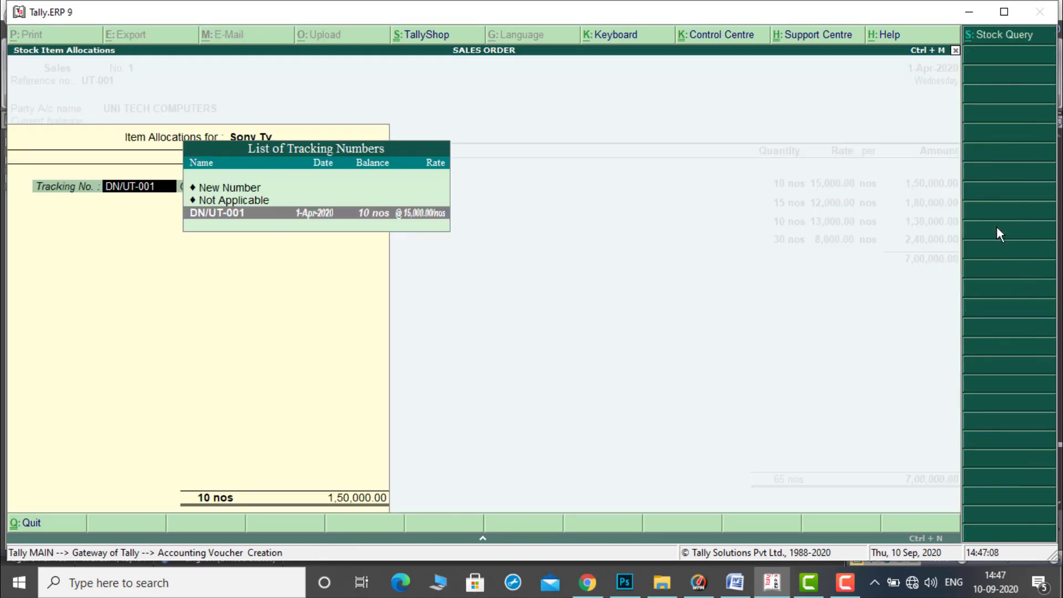
key(Return)
key(Return)
key(Return)
key(Return)
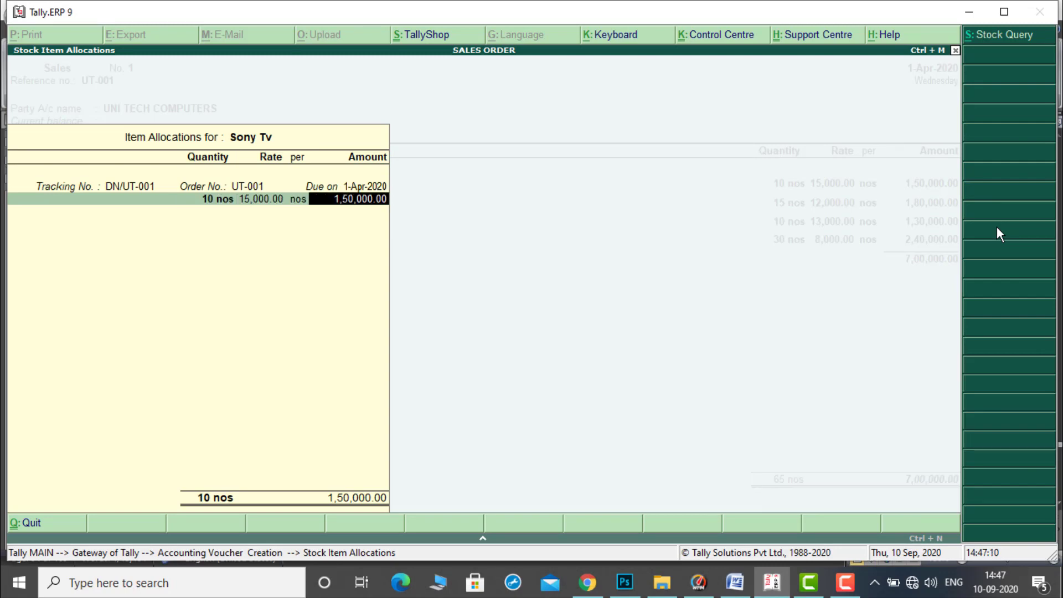
key(Down)
key(Down)
key(Down)
key(Down)
key(Down)
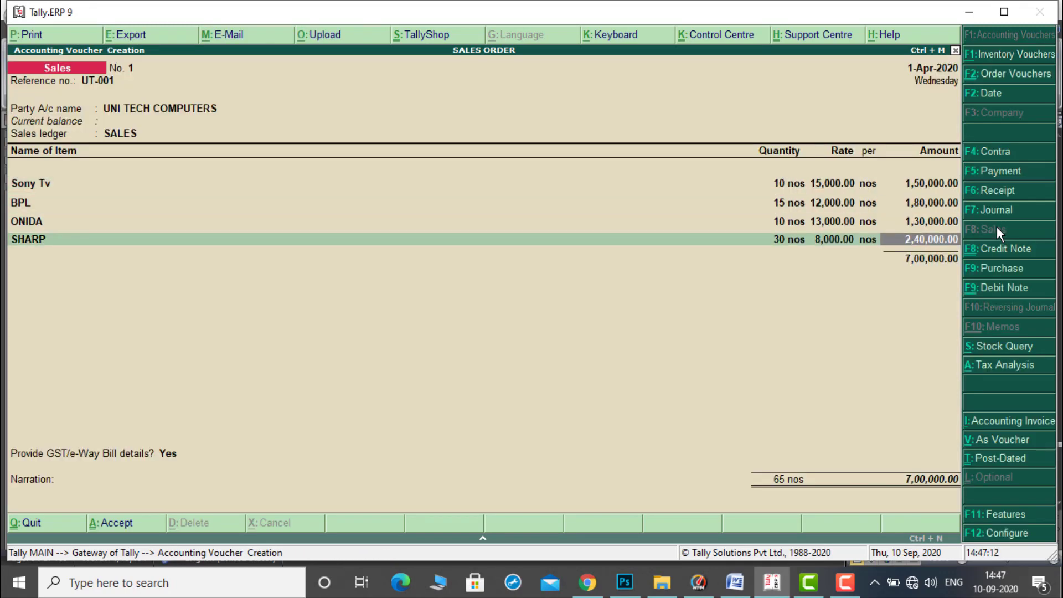
Add the CGST and SGST ledgers below the items of the sales invoice.
key(Return)
key(Return)
text(SGST)
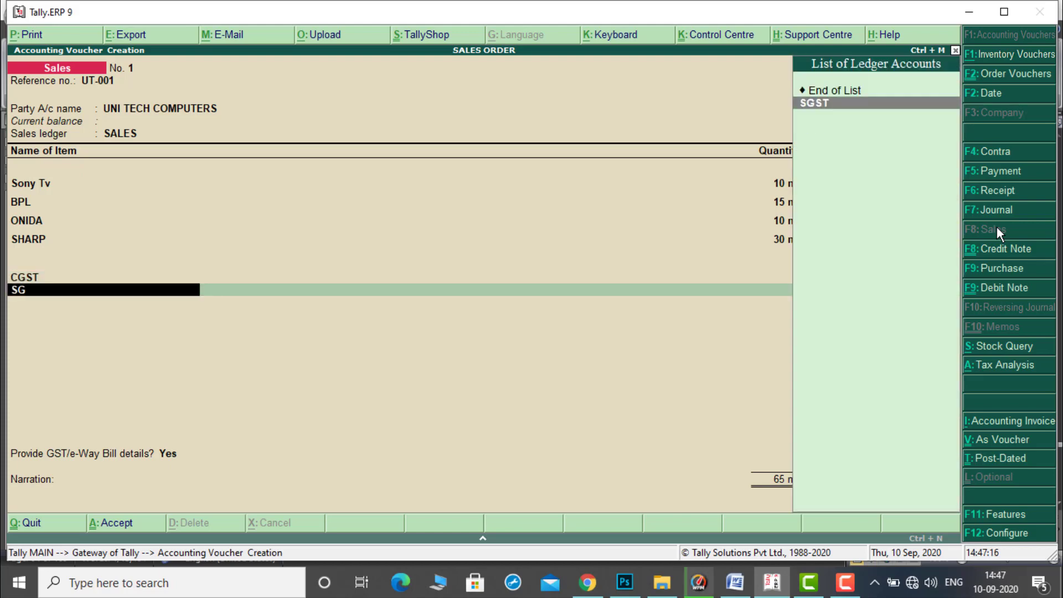
key(Return)
key(Return)
key(Return)
Set the sales invoice's GST/e-Way Bill details to No and save the voucher.
key(Down)
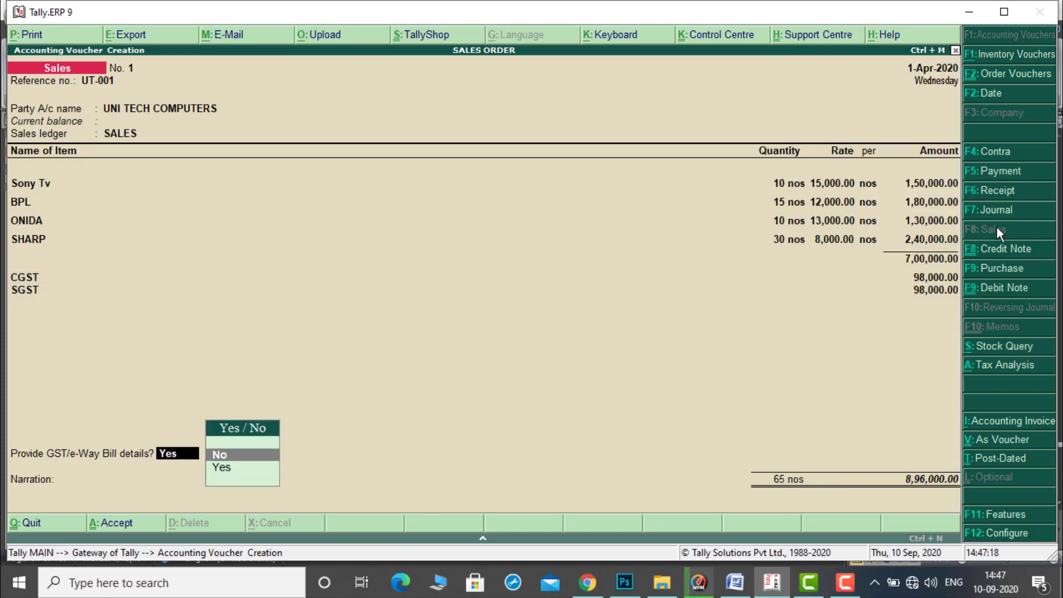
key(Return)
key(Return)
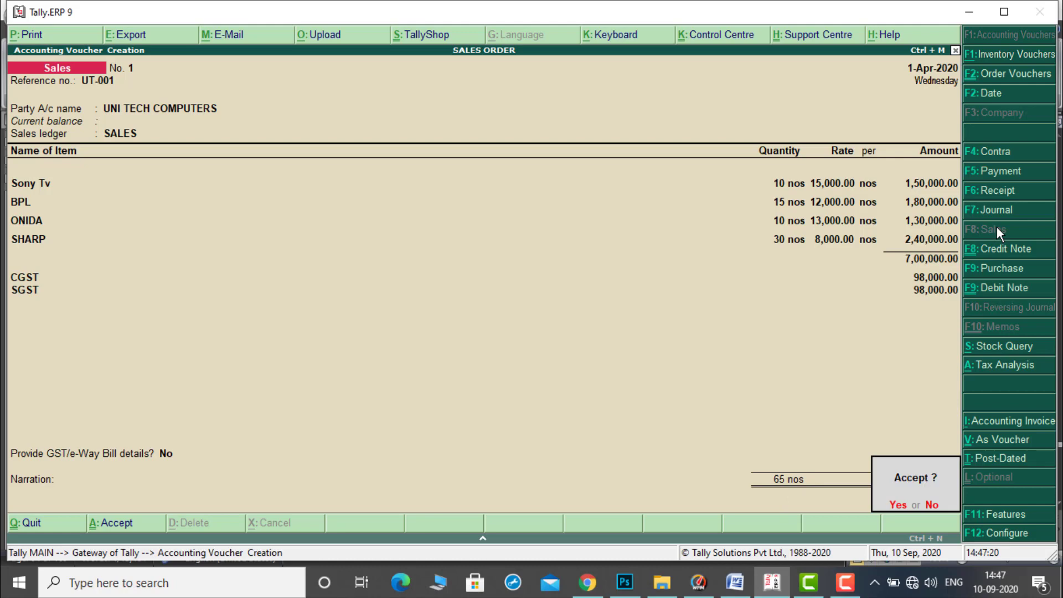
key(Return)
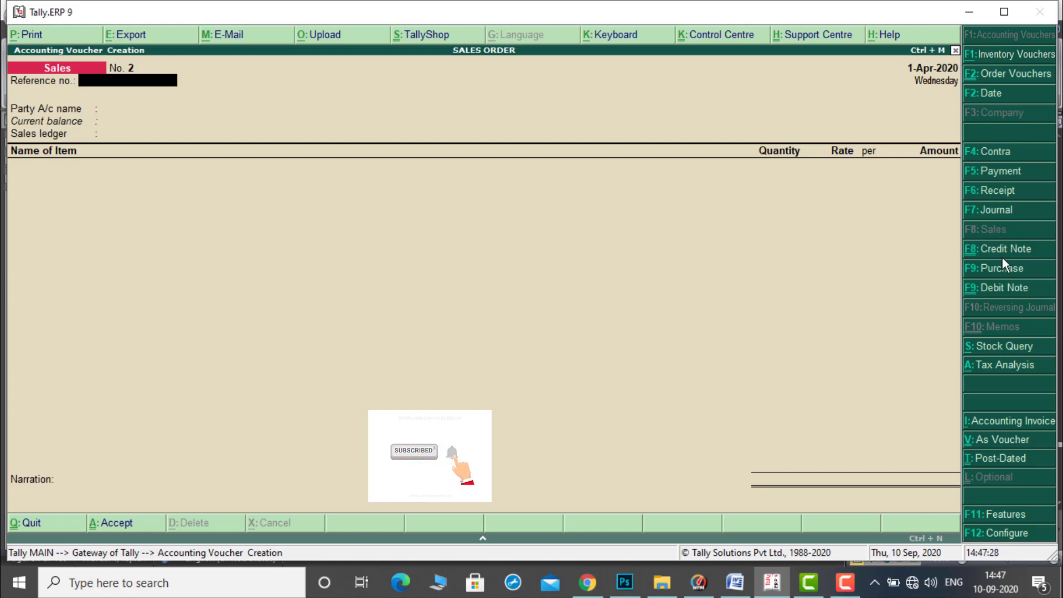
Start a Credit Note for UNI TECH COMPUTERS, accept the party details without a tracking number, and use the SALES ledger.
click(1003, 251)
key(Return)
key(Return)
key(Down)
key(Return)
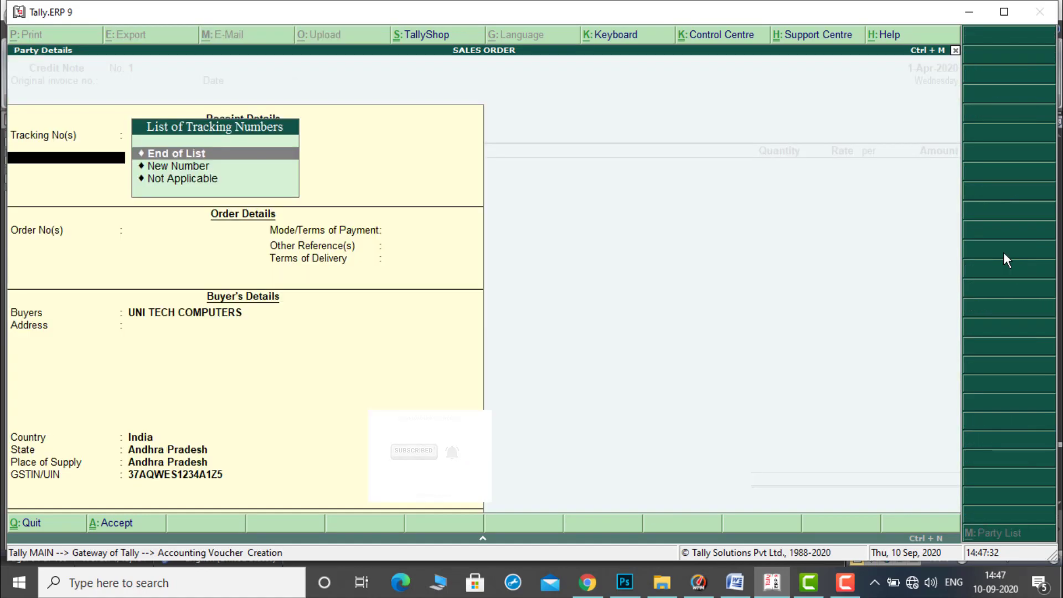
key(Return)
key(Return)
key(Return)
key(ctrl+a)
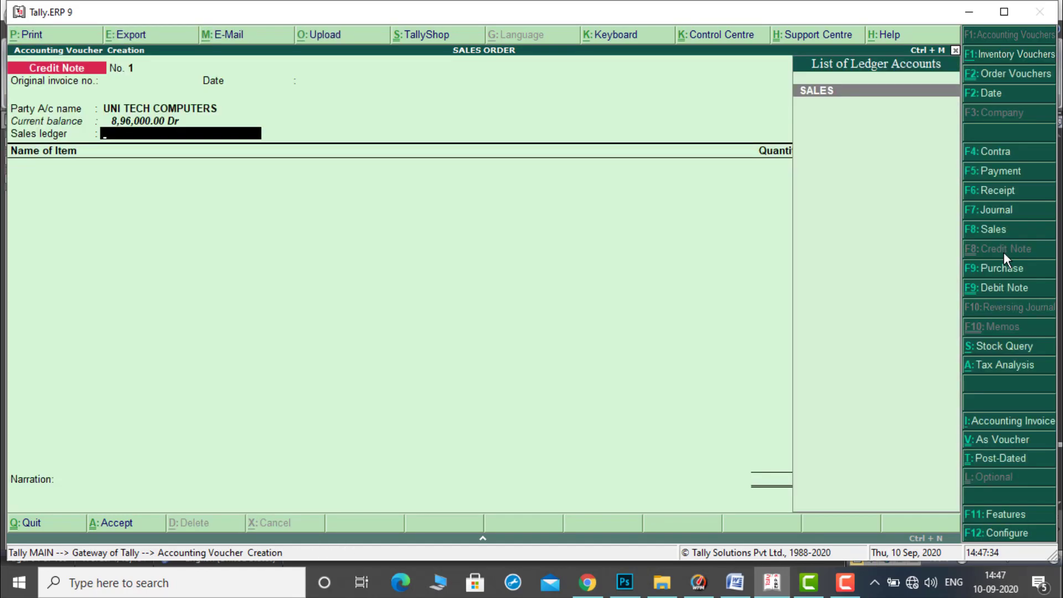
key(Return)
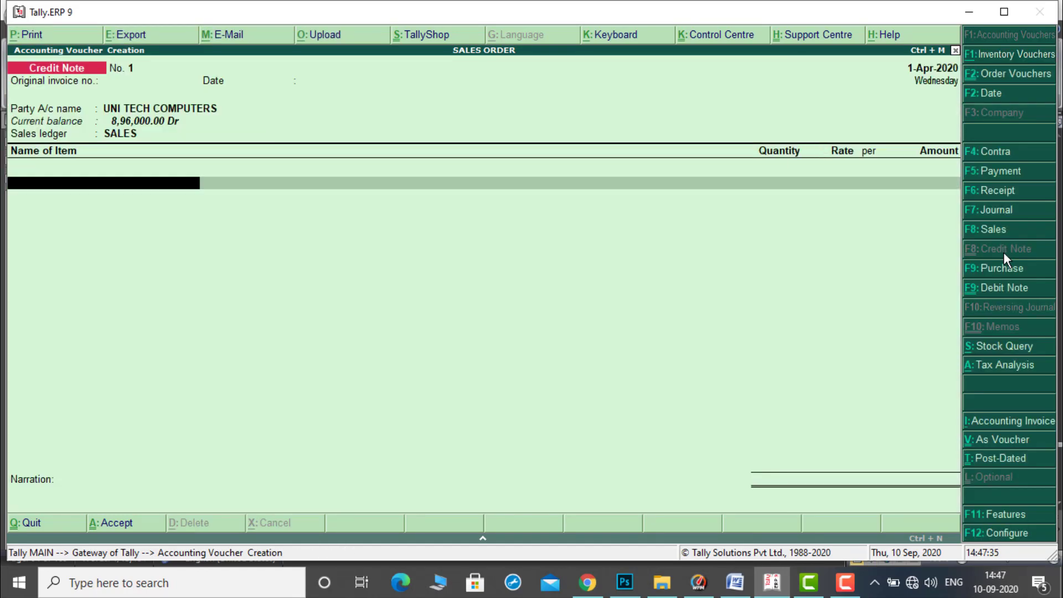
Check the Credit Note exercise in the Word document and add Sony Tv to Tally's credit note with tracking and order numbers Not Applicable.
click(735, 582)
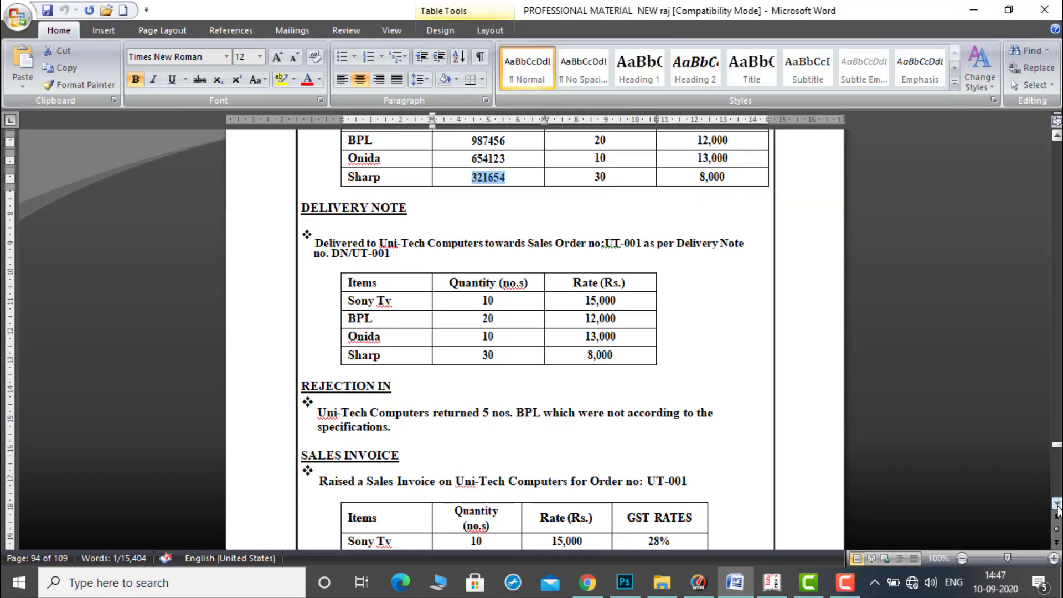
scroll(1057, 509, down, 5)
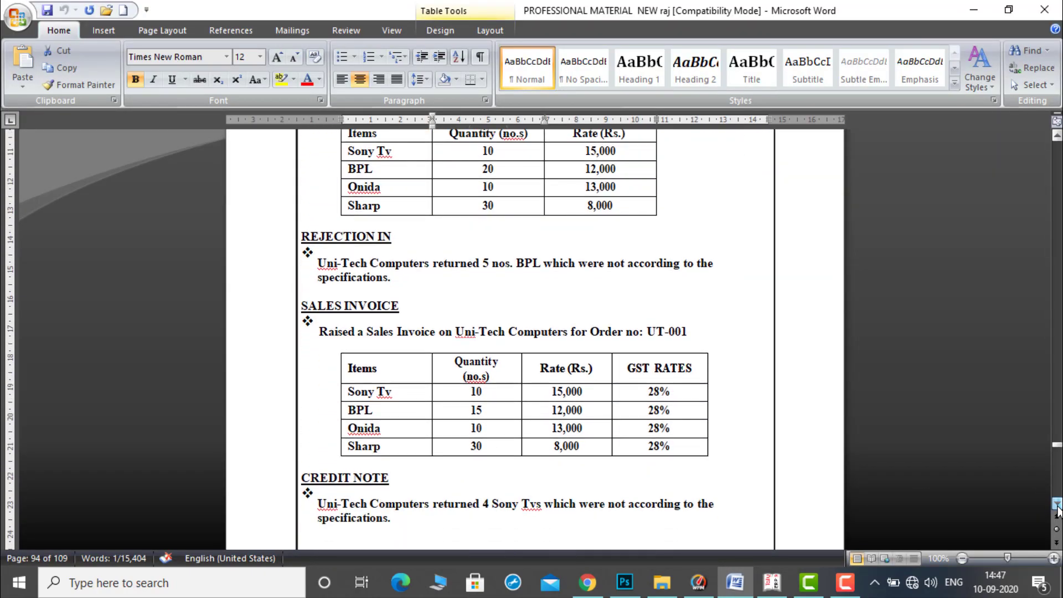
scroll(1057, 509, down, 1)
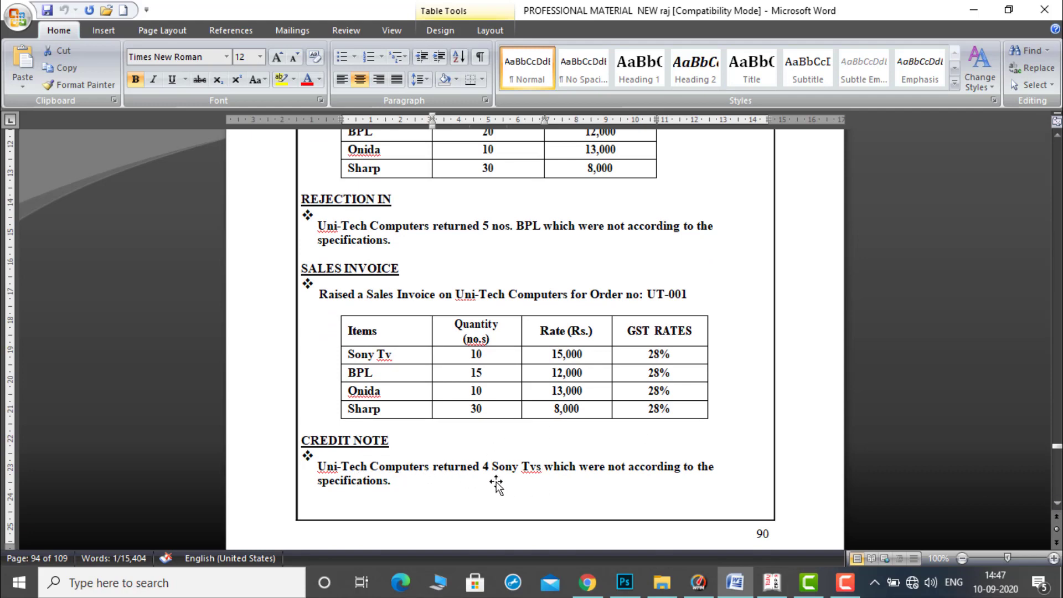
click(776, 590)
text(S)
key(Down)
key(Return)
key(Return)
key(Return)
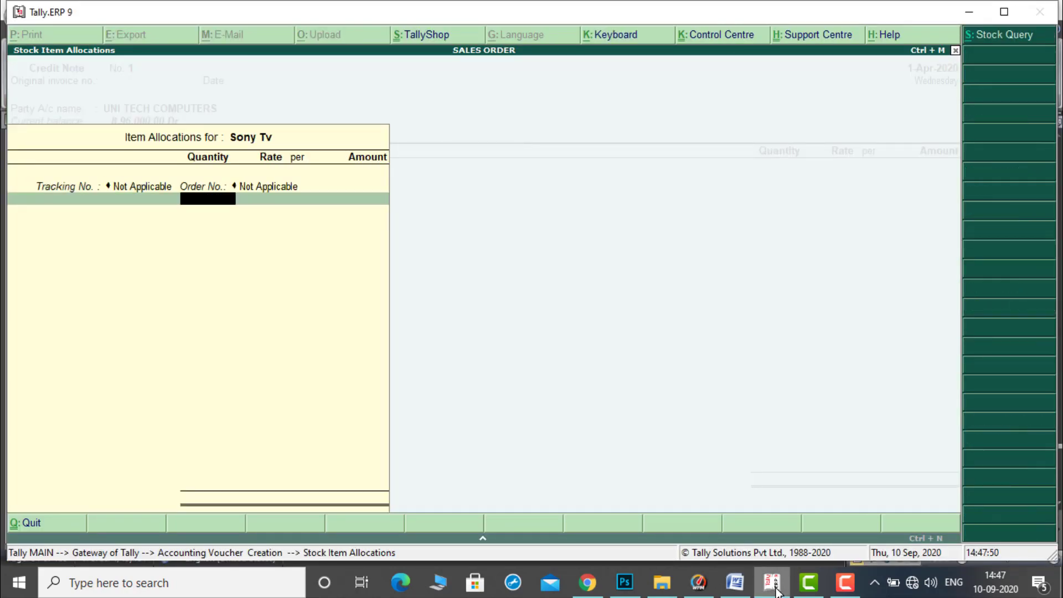
Enter 4 nos of Sony Tv at a rate of 15,000 and finish the credit note's item list.
key(Return)
key(Return)
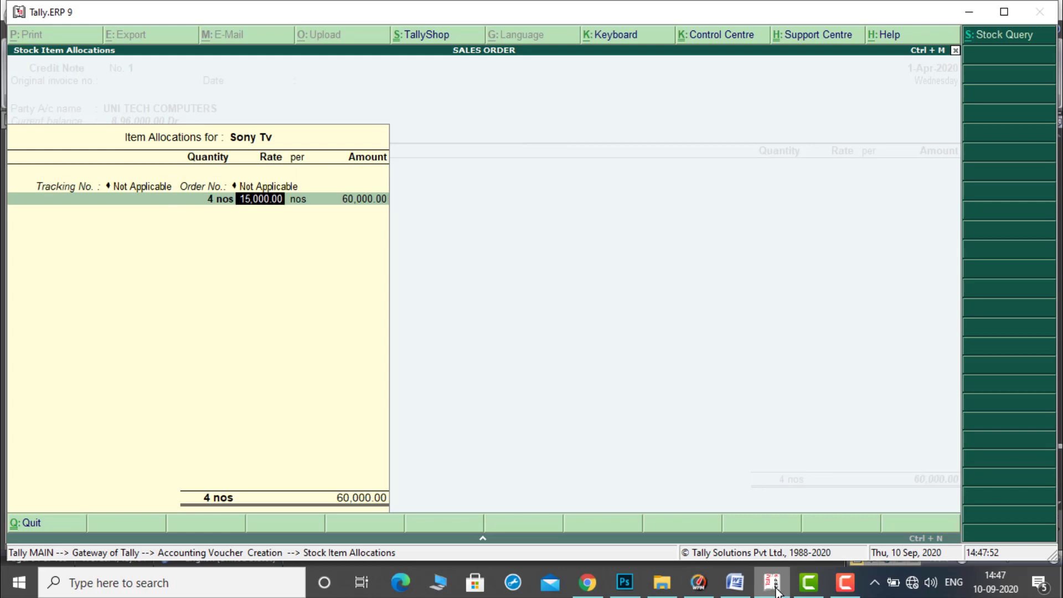
key(Return)
key(Return)
key(Return)
key(Return)
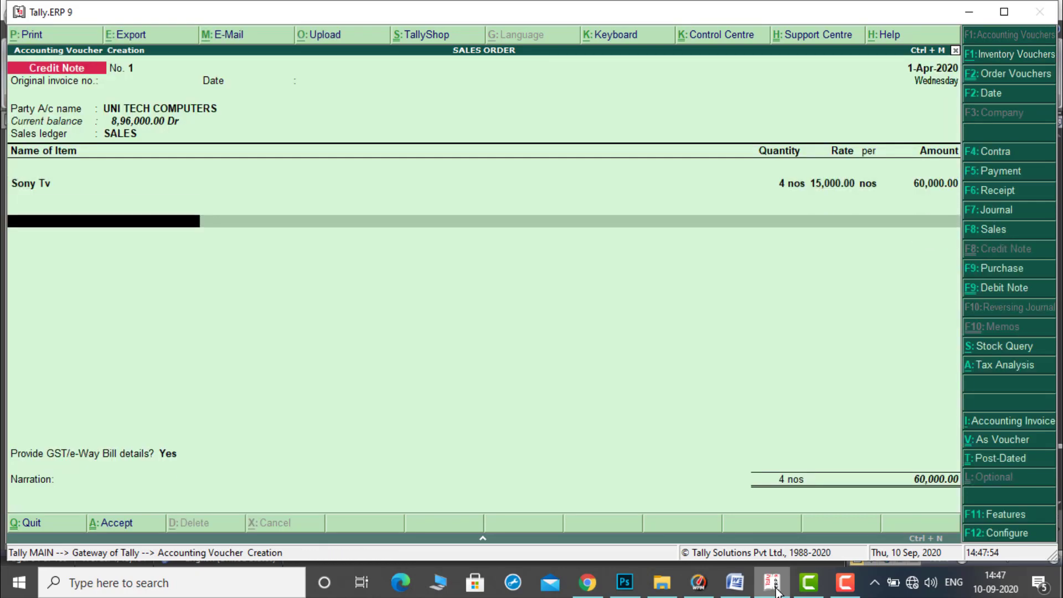
Add the CGST and SGST ledgers to the credit note.
text(CG)
key(Return)
key(Return)
text(SG)
key(Return)
key(Return)
key(Return)
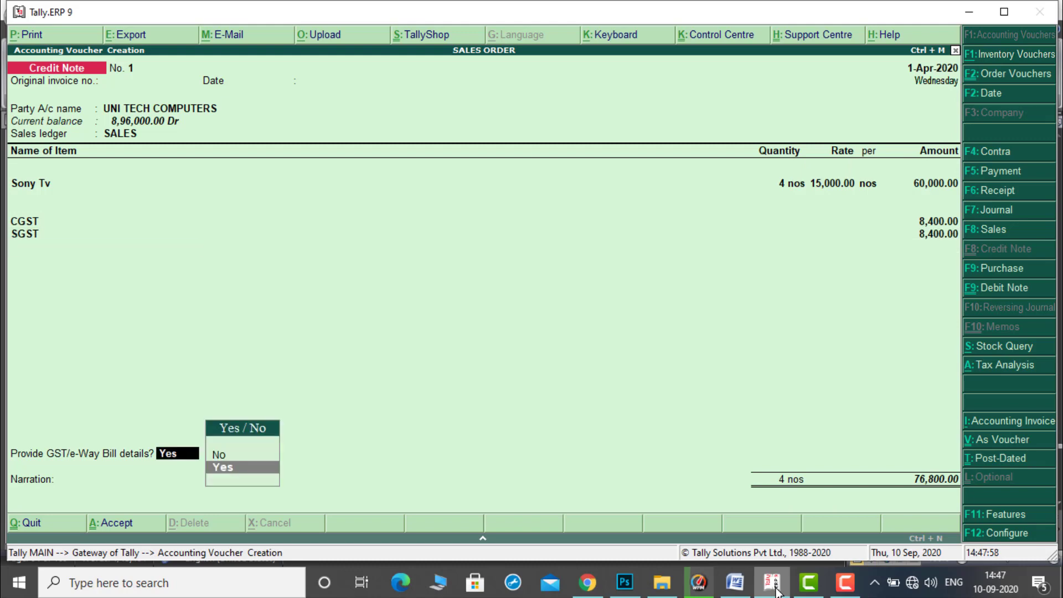
Set the credit note's GST/e-Way Bill details to No and save the voucher.
key(Up)
key(Return)
key(Return)
key(Return)
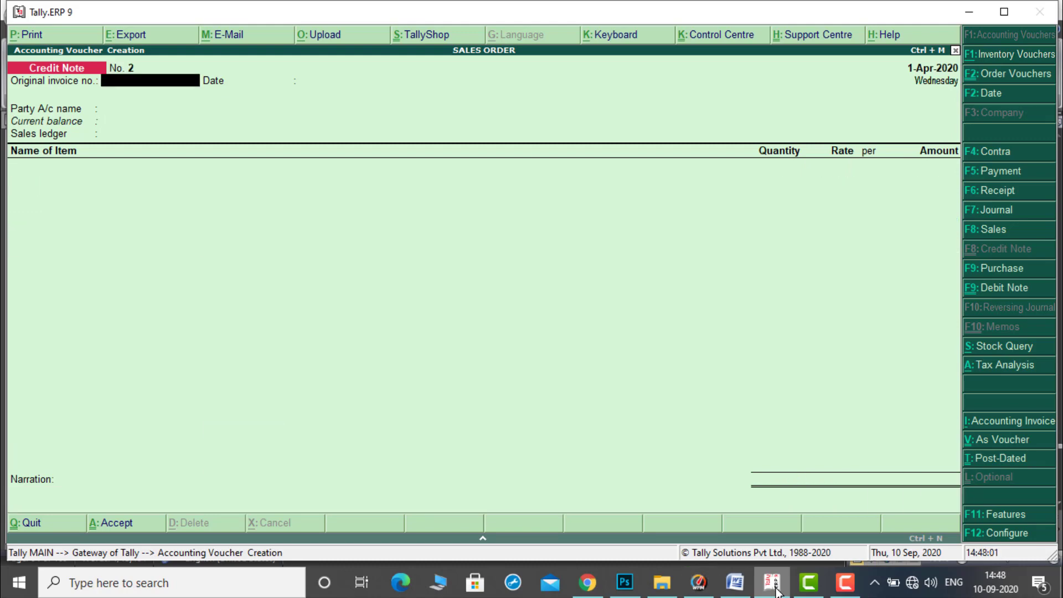
Leave voucher entry, review the closing quantities in the Stock Summary report and return to the Gateway of Tally.
key(Escape)
key(Return)
key(Down)
key(Down)
key(Down)
key(Down)
key(Down)
key(Down)
key(Down)
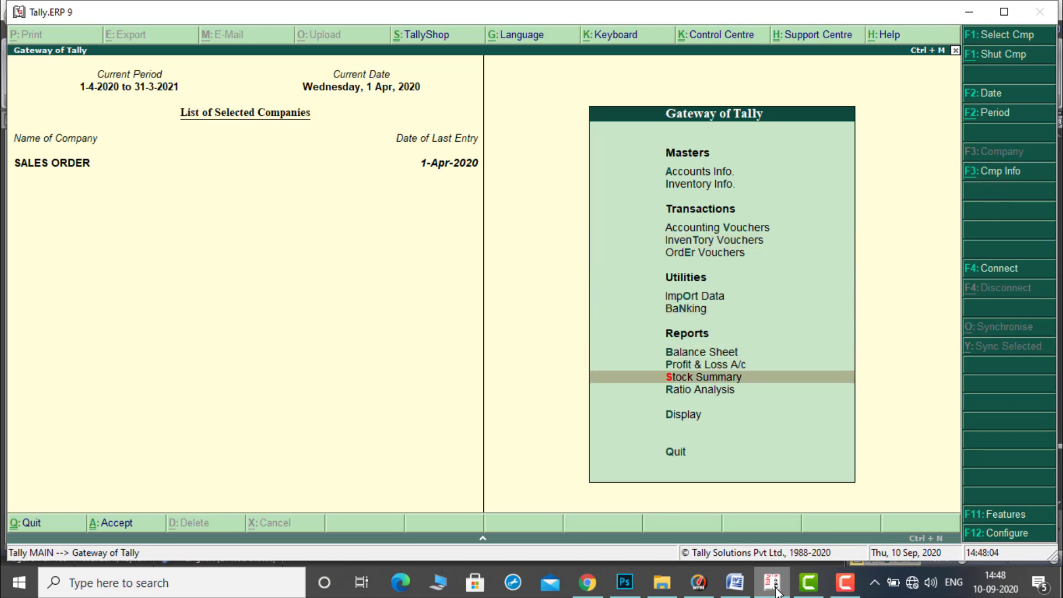
key(Return)
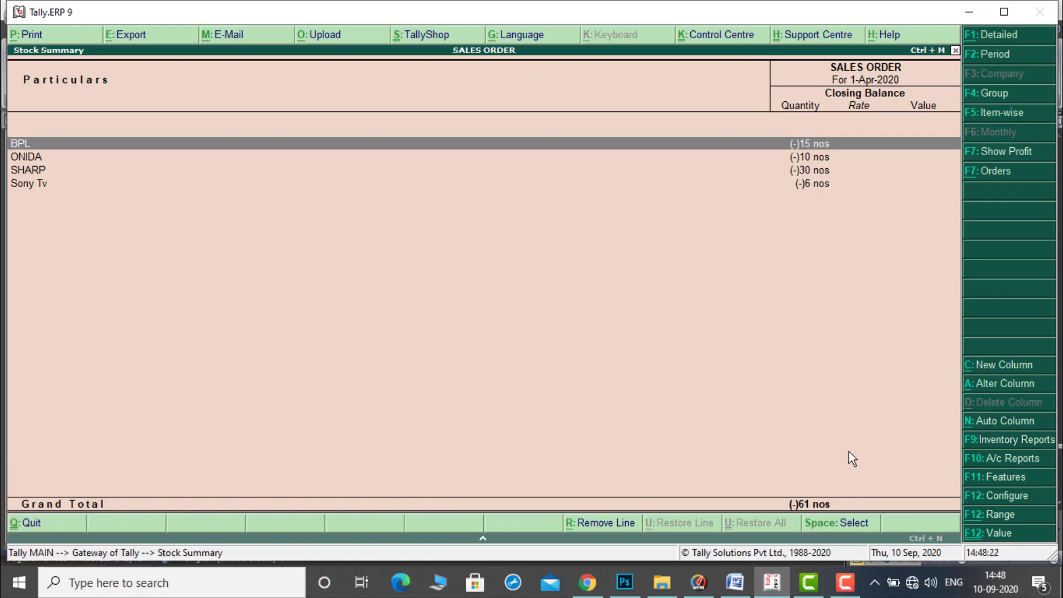
key(Escape)
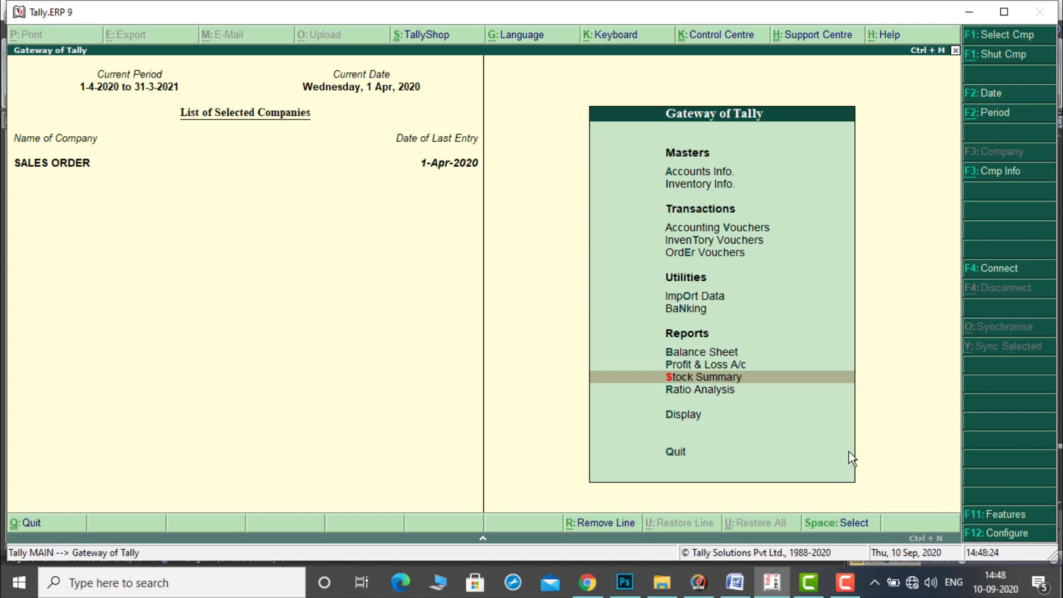